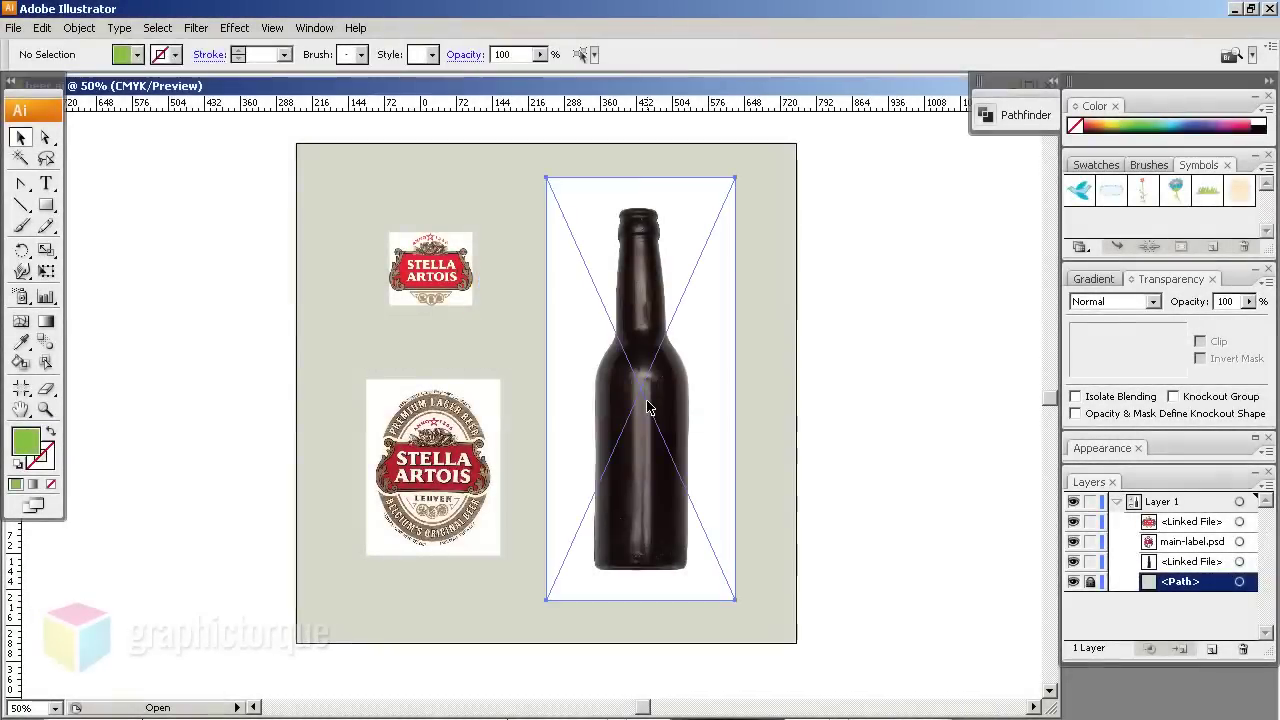
Set the bottle photo to 50% opacity and lock it
left_click(1180, 302)
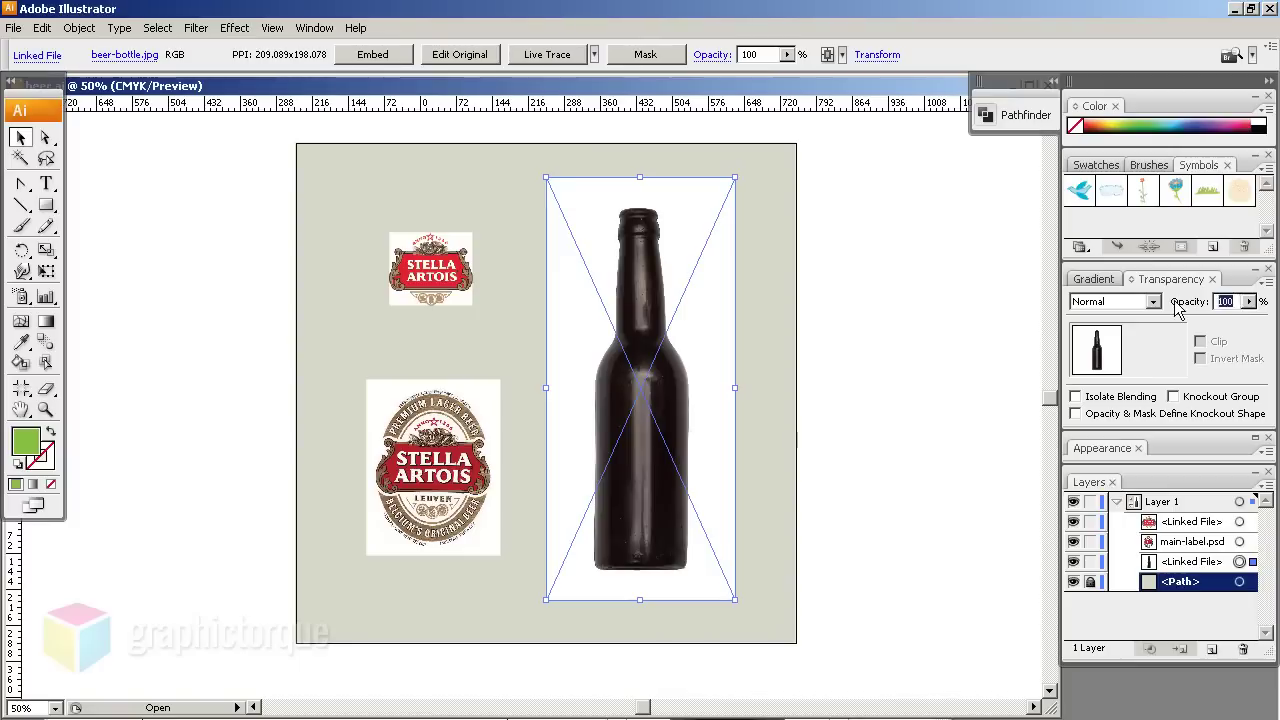
type("50")
key("Return")
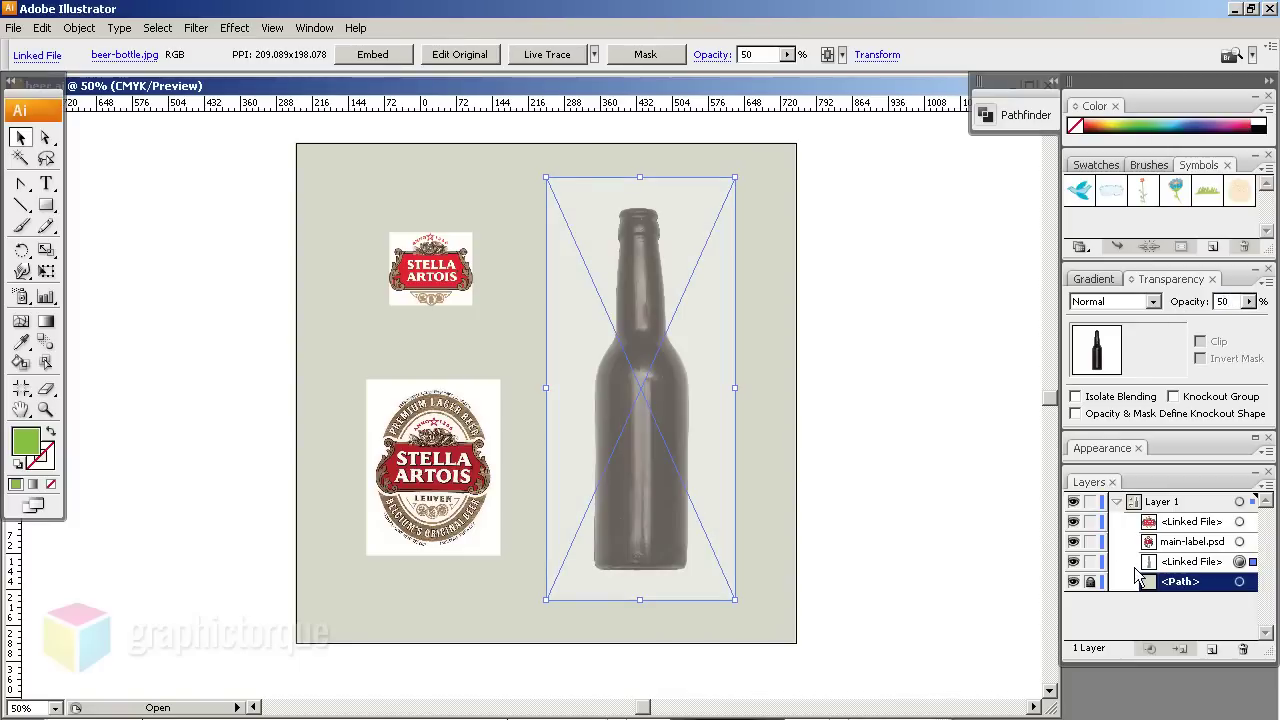
left_click(1091, 562)
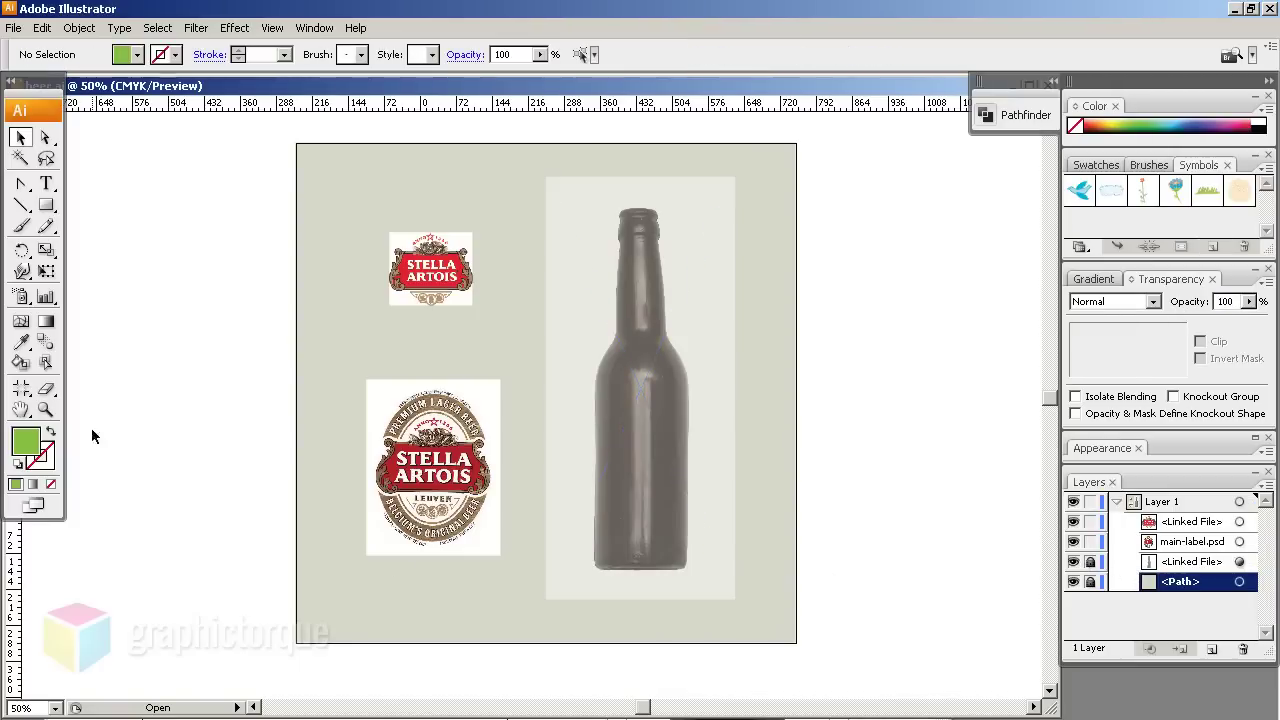
Zoom in on the bottle and drag a vertical guide down its centre line
left_click(45, 409)
left_click_drag(605, 200, 712, 292)
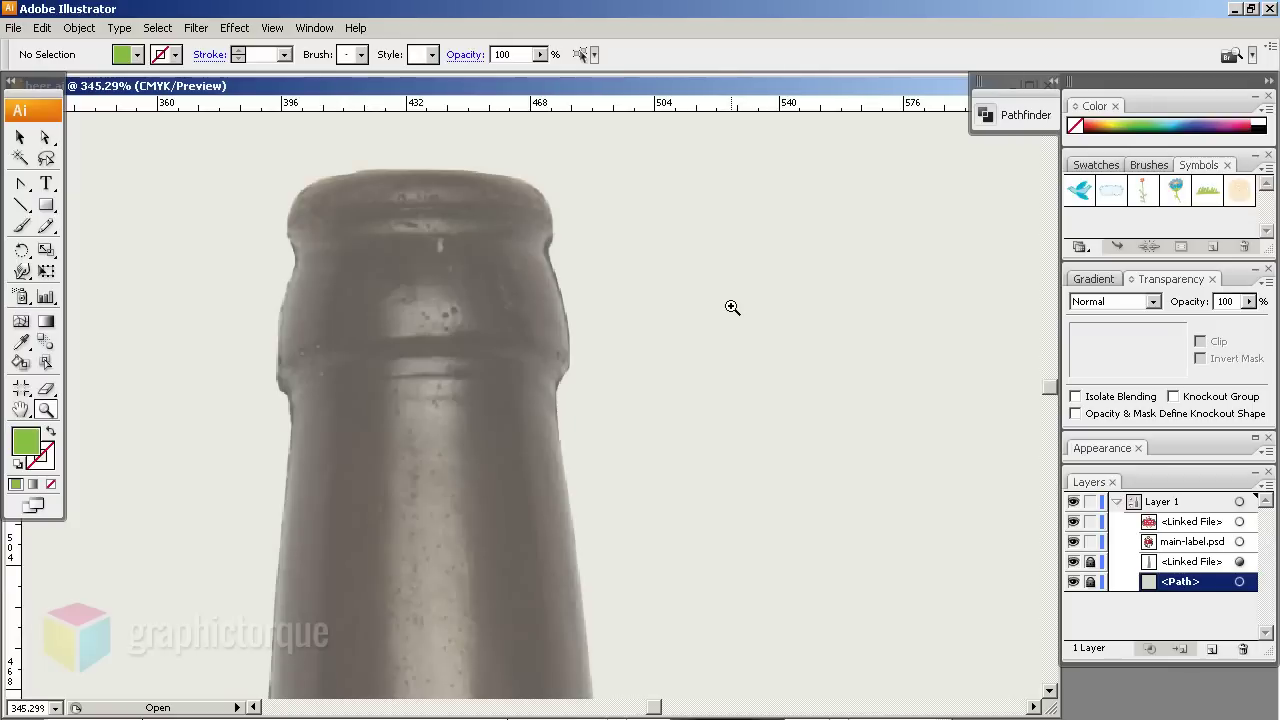
key("ctrl+minus")
key("ctrl+minus")
key("ctrl+minus")
key("ctrl+minus")
key("ctrl+minus")
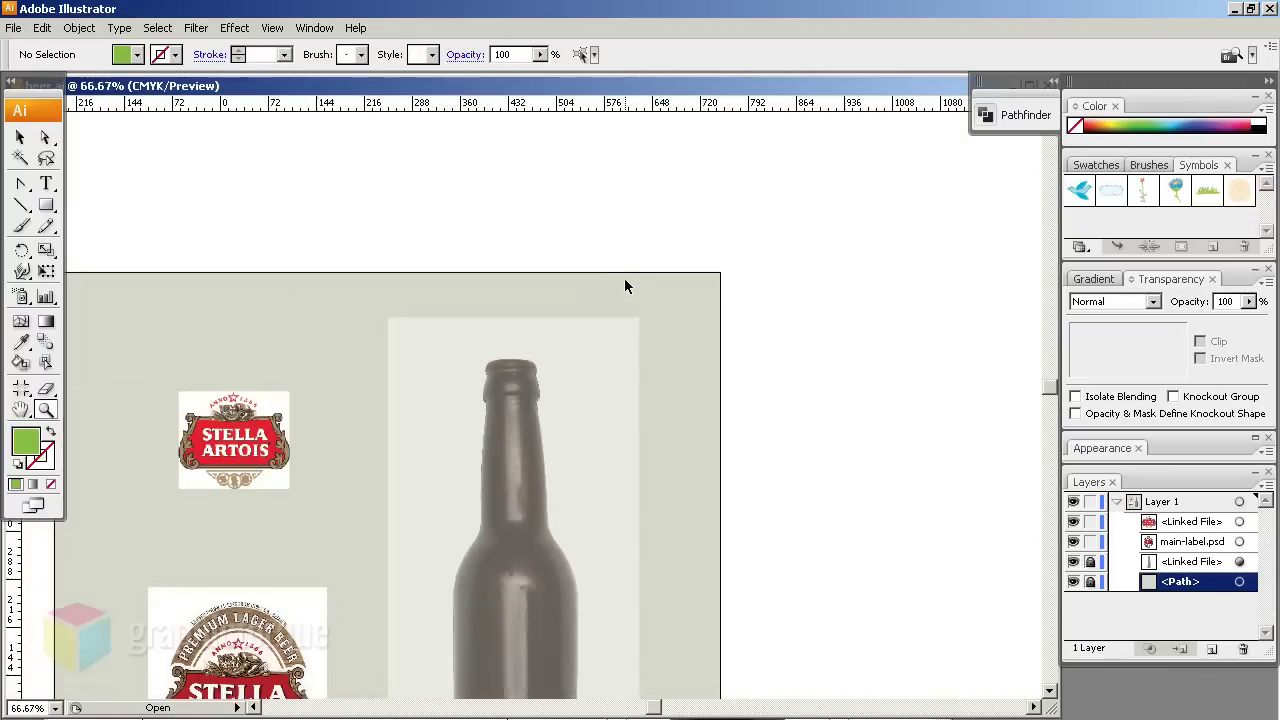
left_click_drag(580, 414, 600, 278)
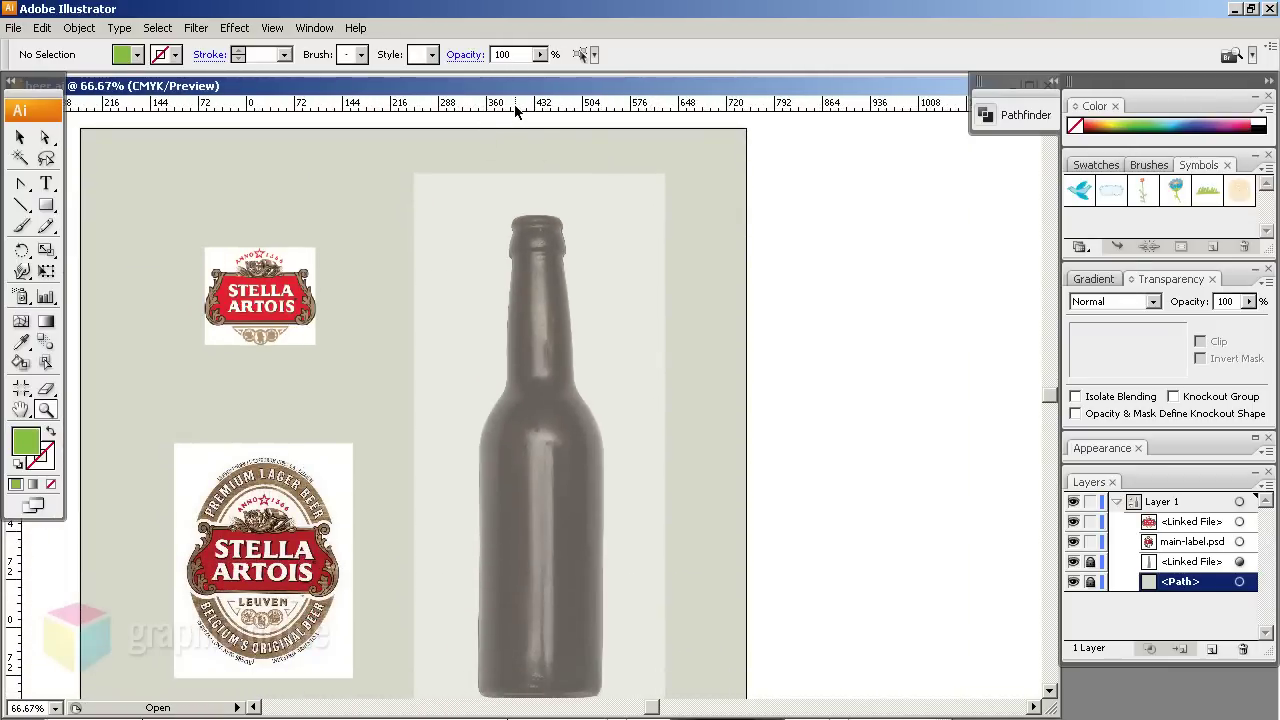
left_click_drag(516, 110, 610, 370)
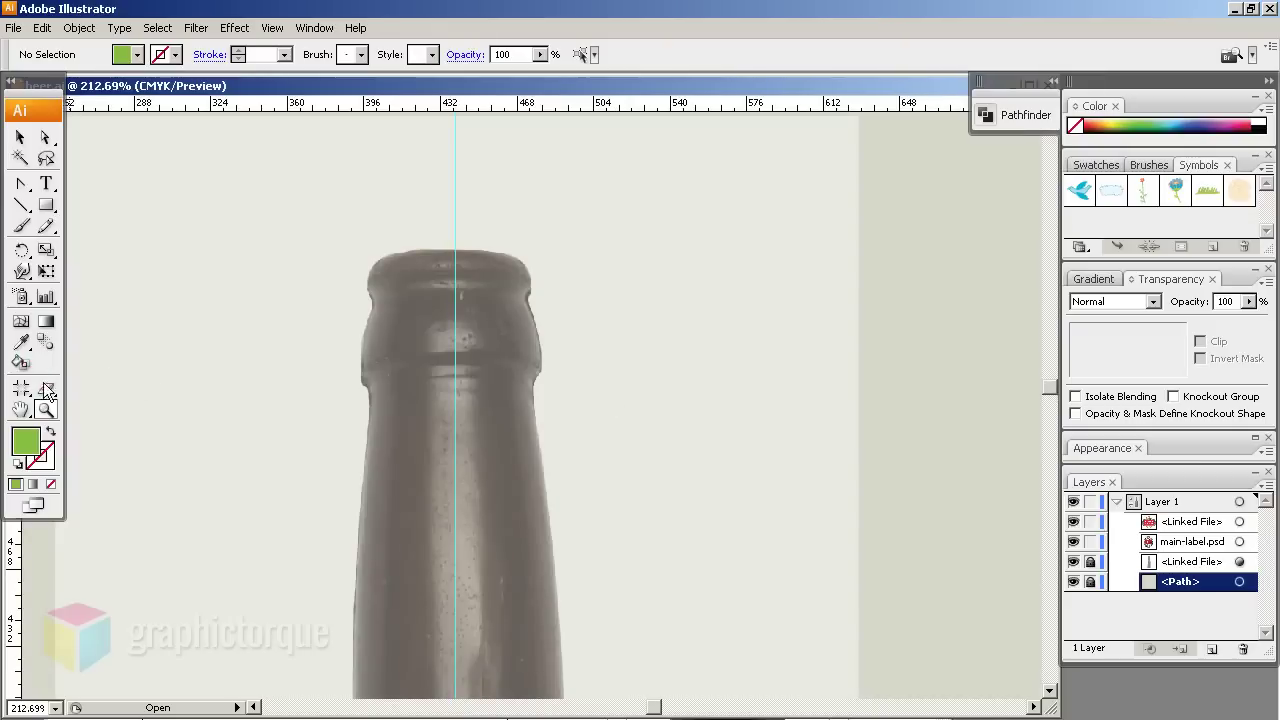
With the Pen tool, place anchors from the guide's top down the bottle's lip and neck
left_click_drag(22, 183, 84, 192)
left_click(84, 188)
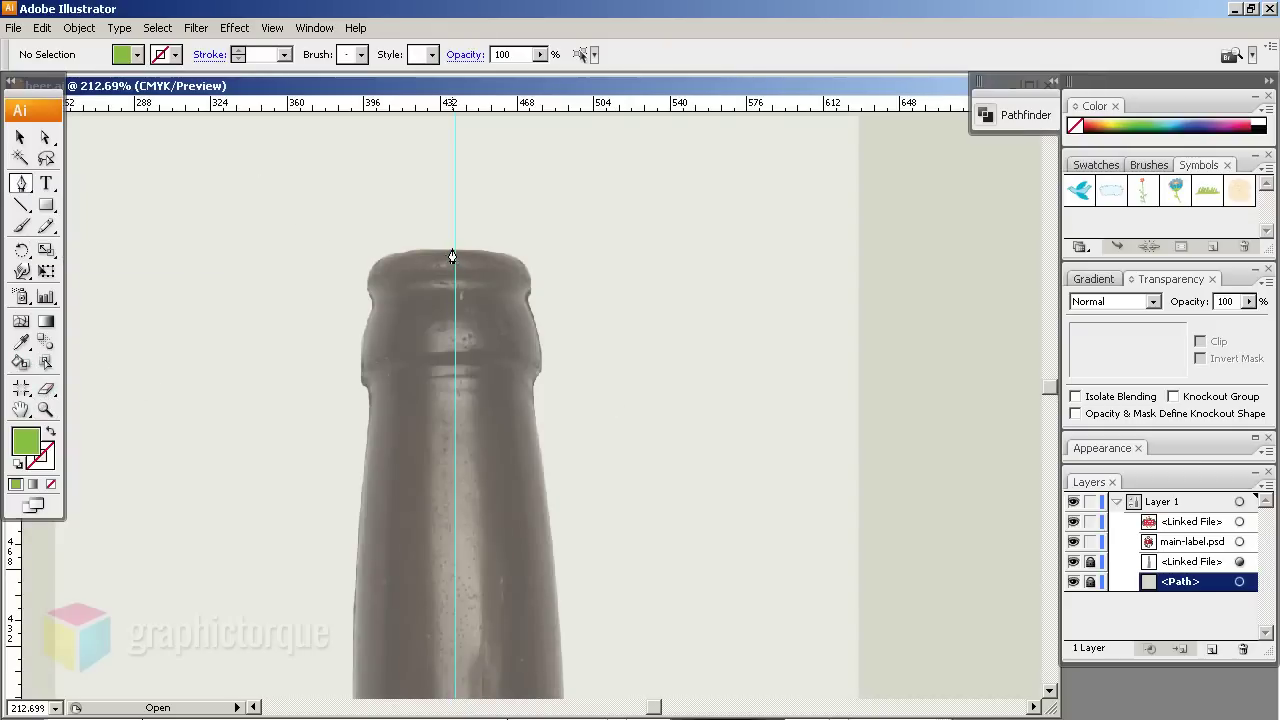
left_click(454, 252)
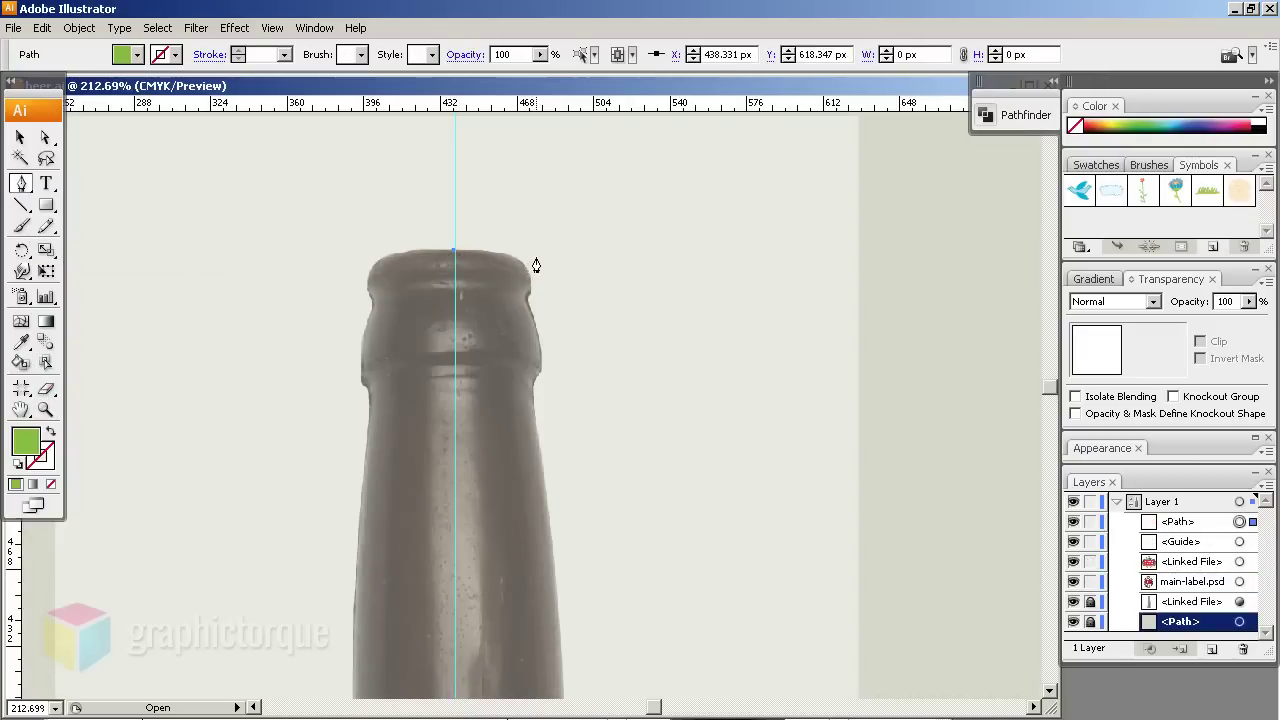
left_click(535, 258)
left_click(528, 294)
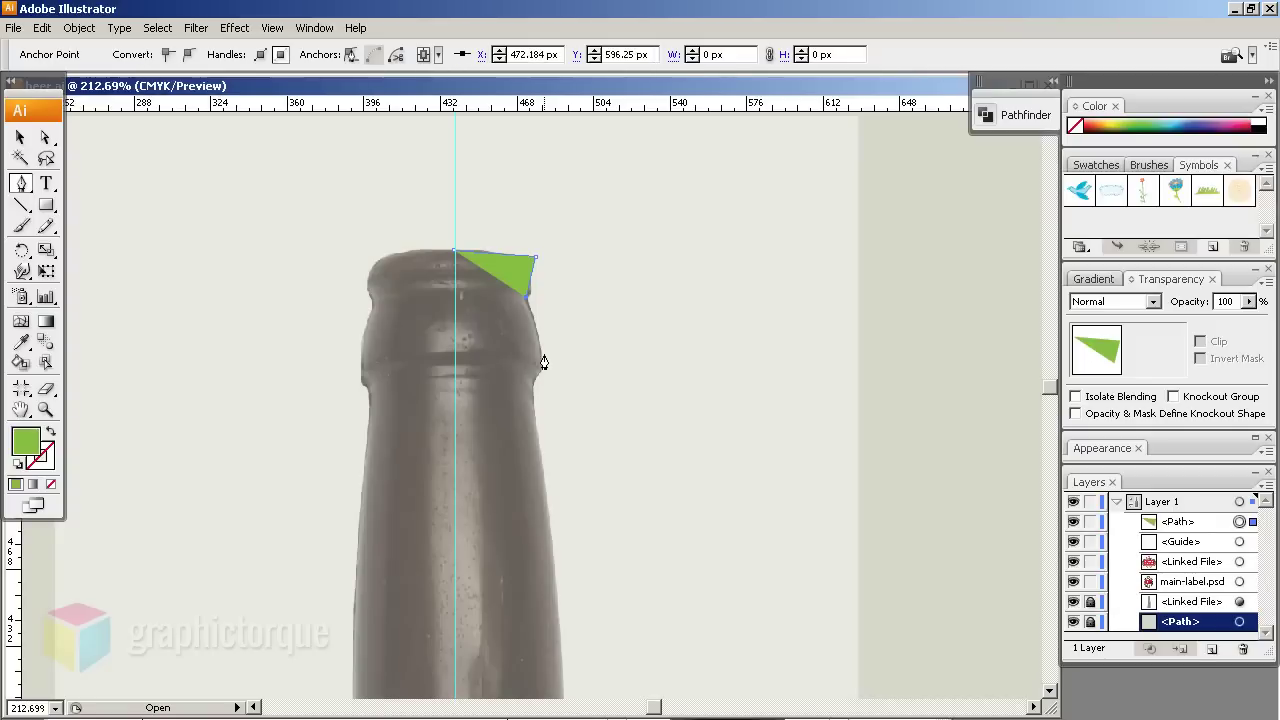
left_click(543, 362)
left_click(534, 386)
left_click_drag(563, 523, 549, 391)
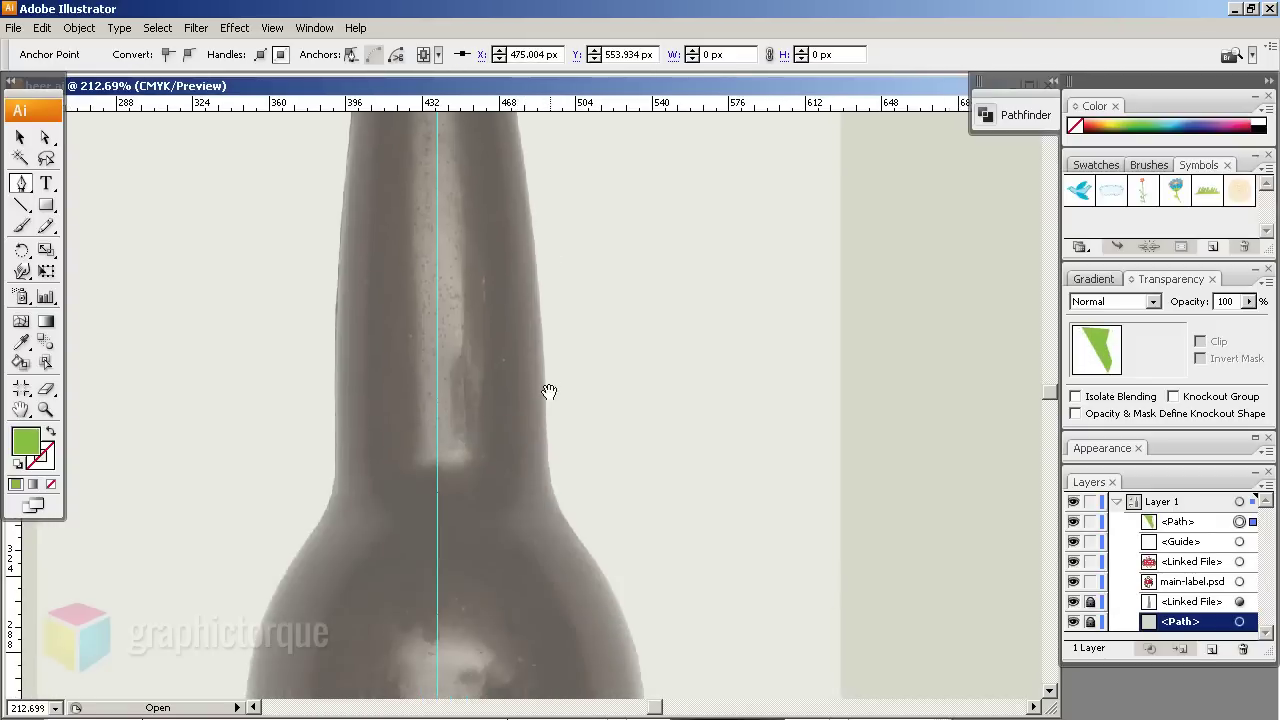
left_click(539, 280)
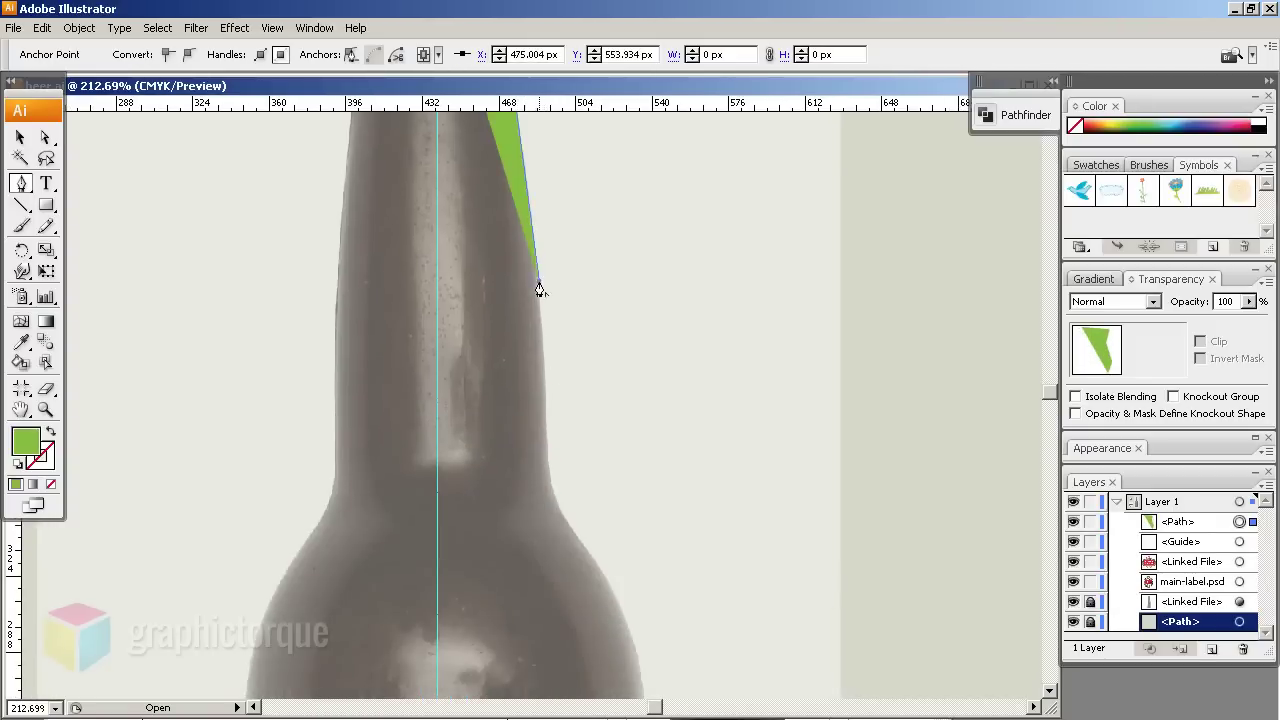
left_click(544, 487)
Continue anchors around the shoulder and base, then close the path at the starting anchor
left_click_drag(610, 519, 590, 331)
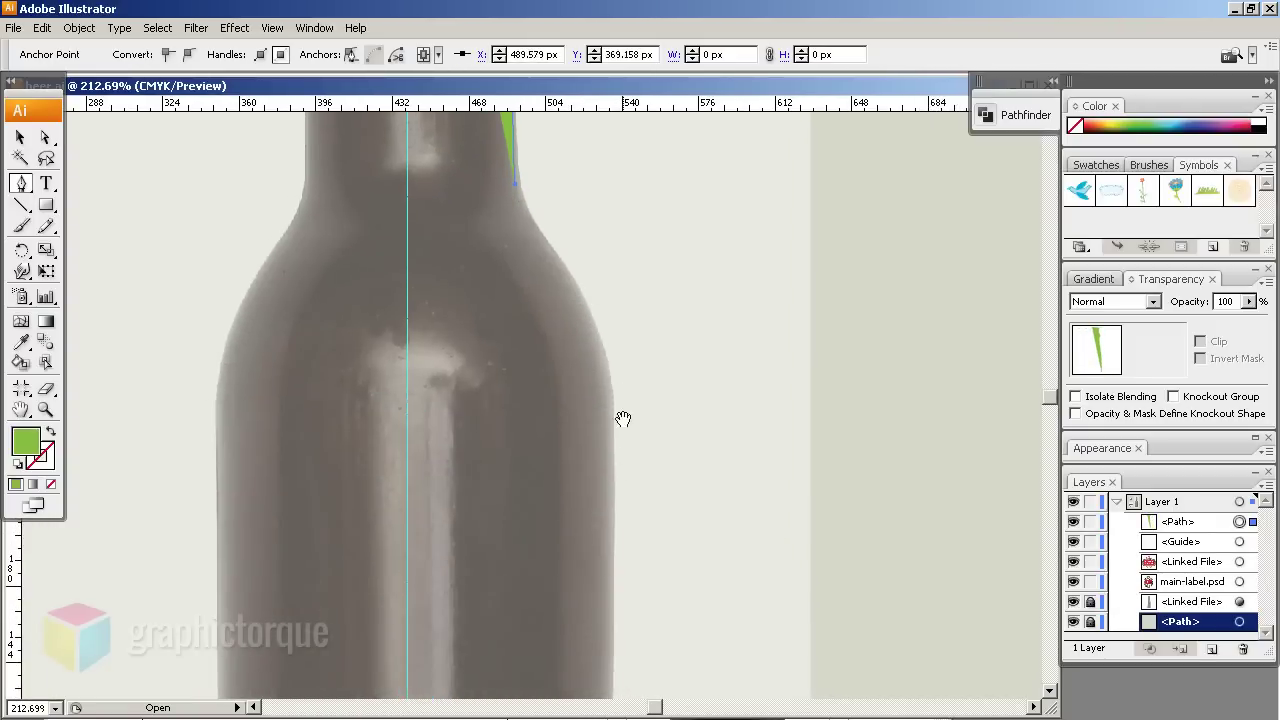
left_click(607, 398)
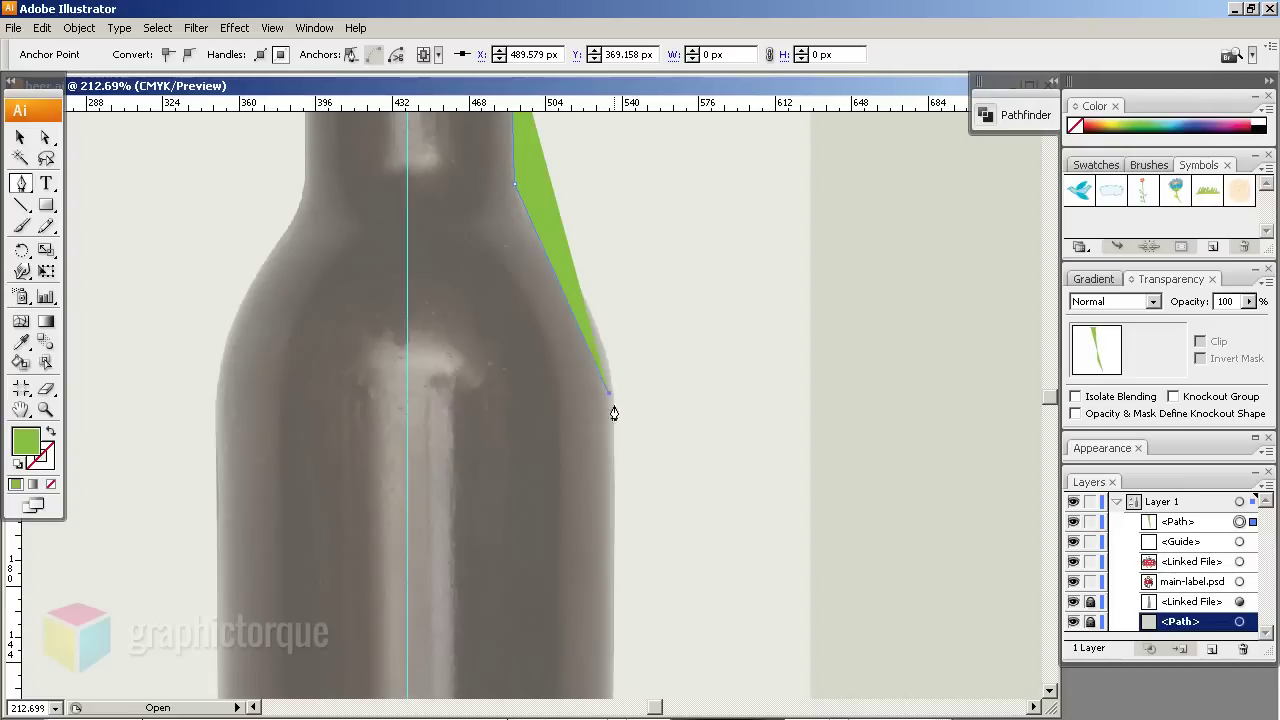
mouse_move(620, 475)
left_mouse_down()
mouse_move(608, 346)
mouse_move(620, 251)
left_mouse_up()
left_click_drag(623, 439, 616, 310)
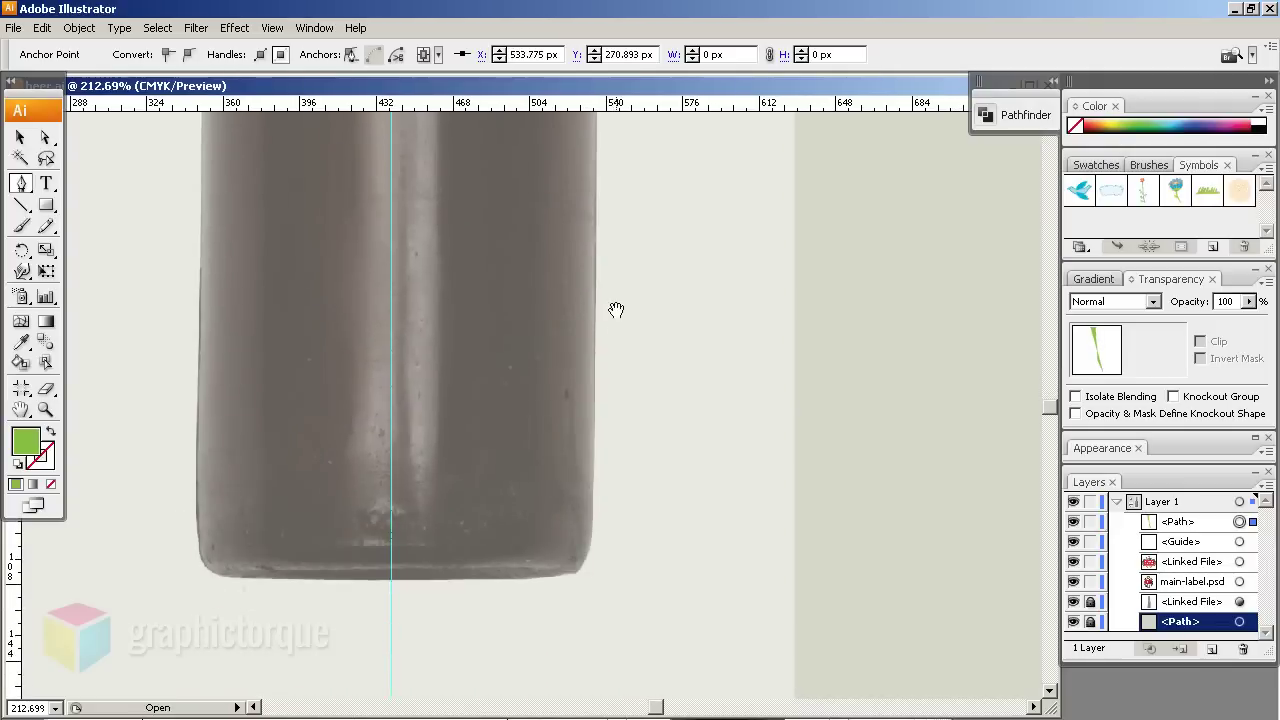
left_click(592, 535)
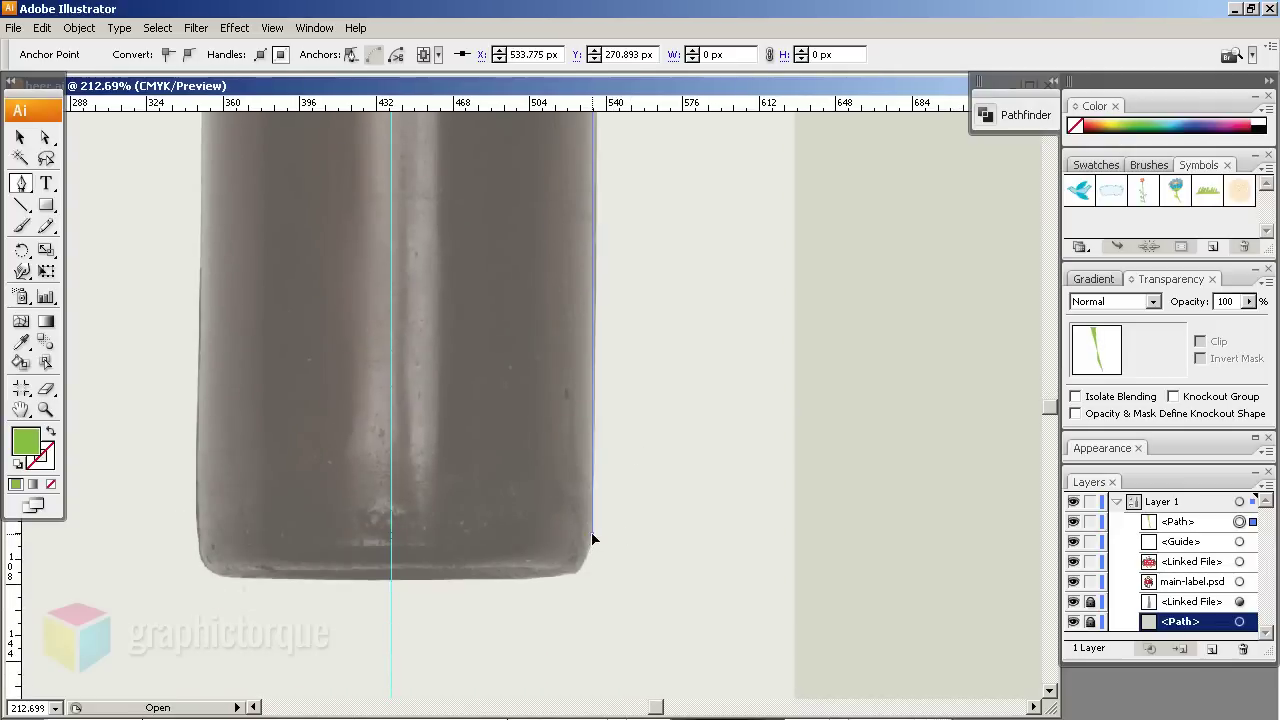
left_click(566, 577)
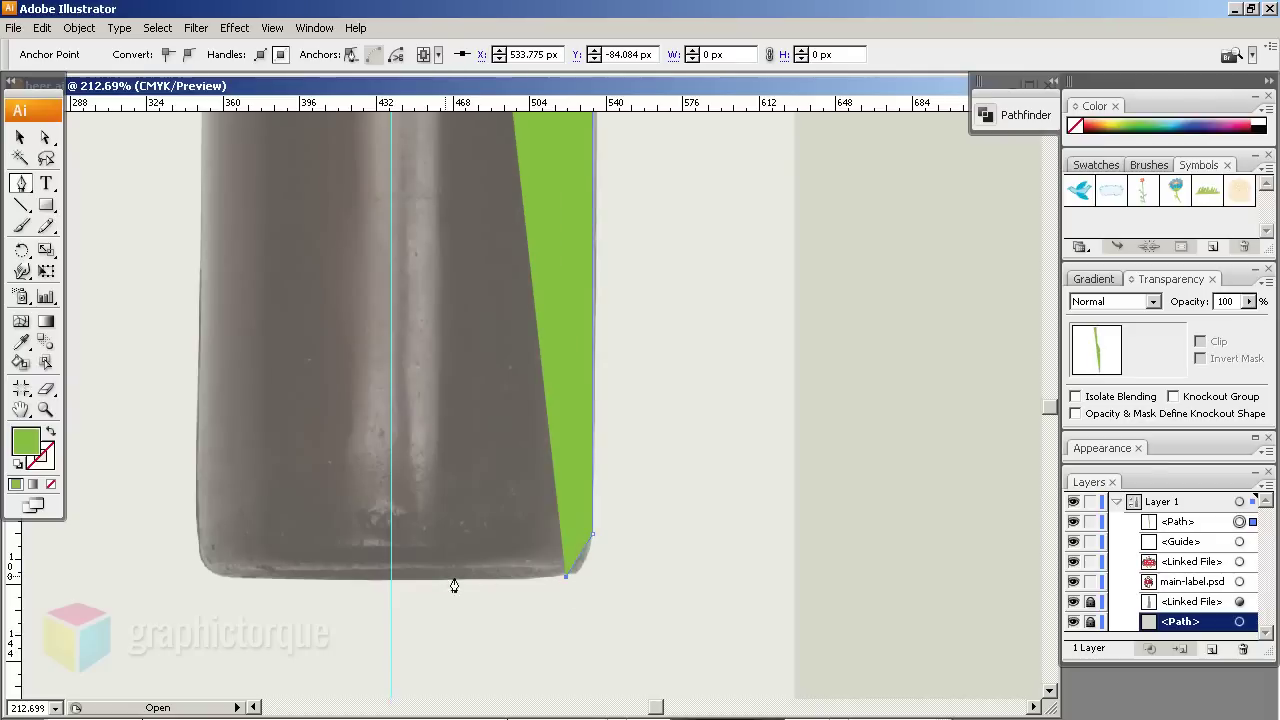
left_click(392, 578)
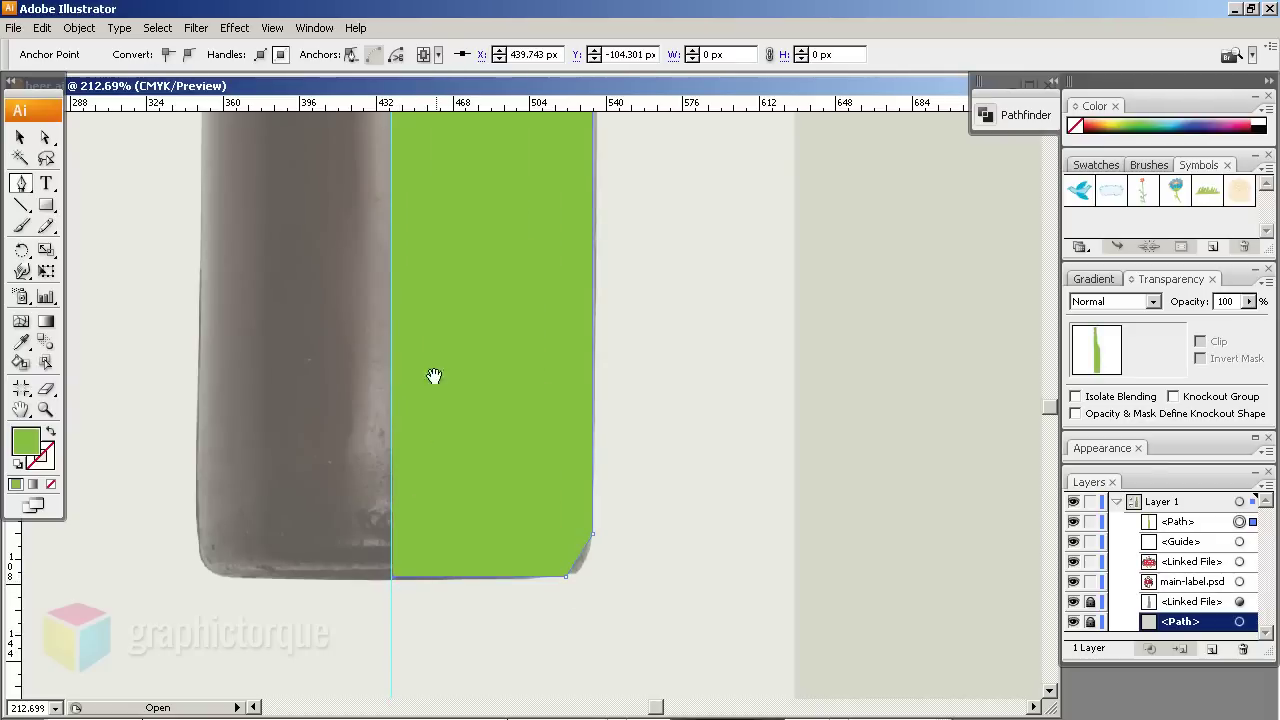
left_click_drag(434, 374, 491, 614)
left_click_drag(520, 150, 529, 353)
scroll(529, 353, "up", 3)
scroll(526, 363, "up", 2)
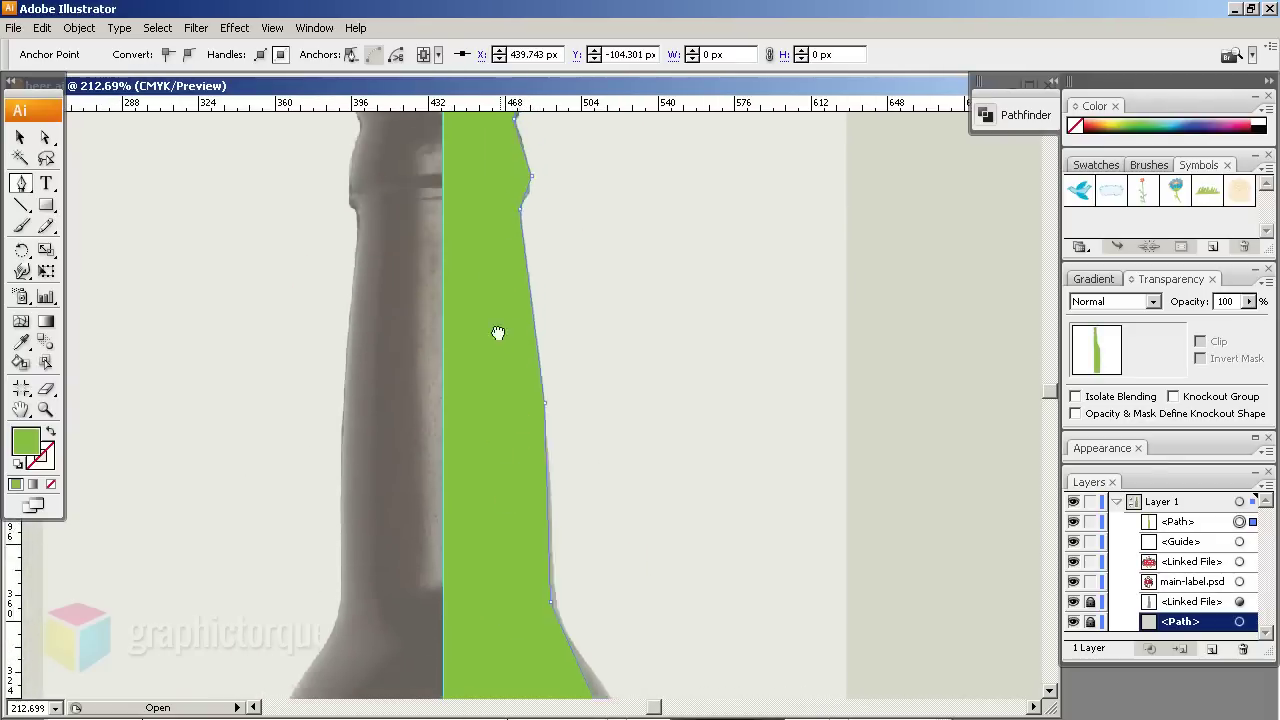
scroll(497, 334, "up", 2)
left_click(443, 224)
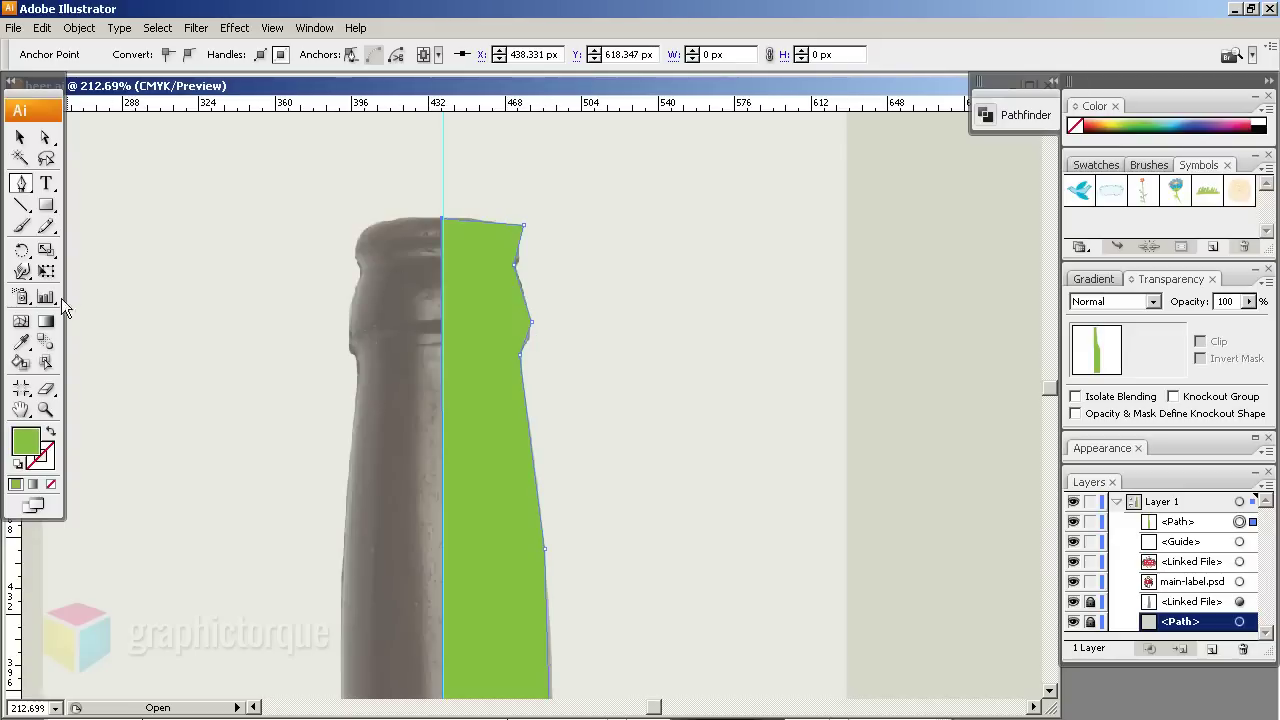
Set the traced green shape's opacity to 50%
left_click_drag(20, 183, 95, 249)
key("Return")
type("50")
key("Return")
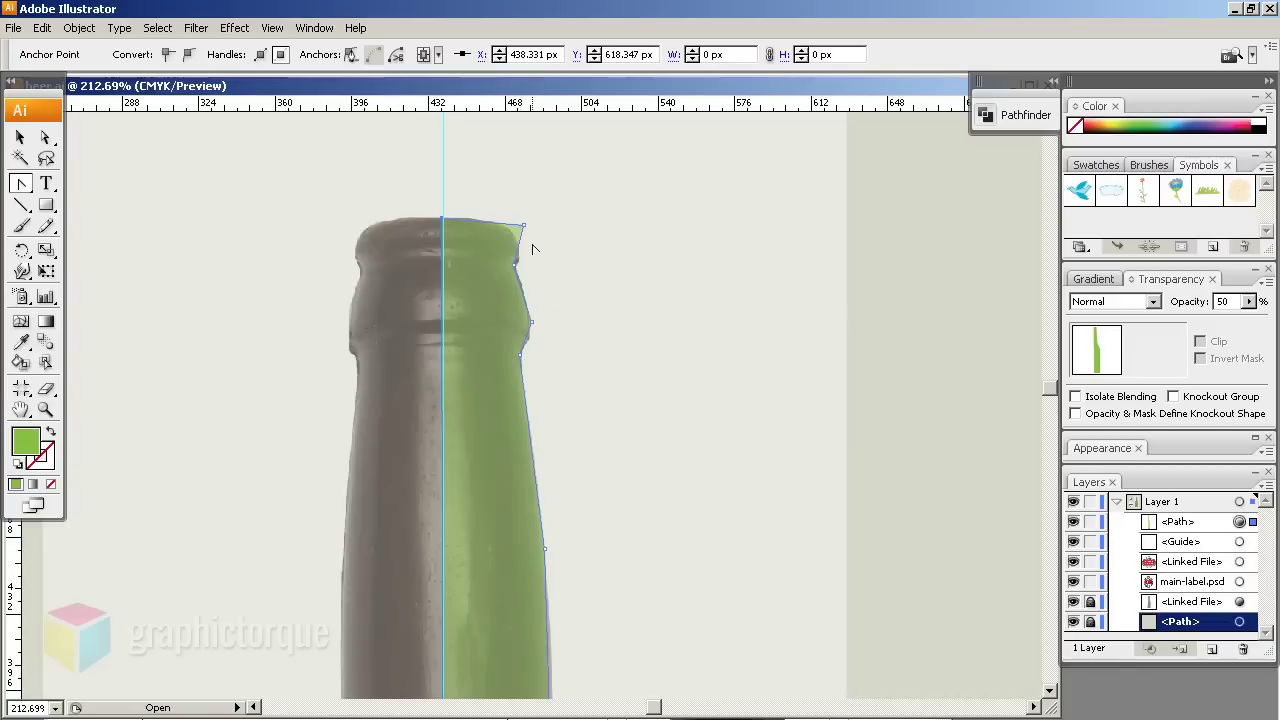
Drag direction handles from the lip and neck anchors to follow the bottle's curves
mouse_move(523, 226)
left_mouse_down()
mouse_move(515, 262)
mouse_move(522, 253)
left_mouse_up()
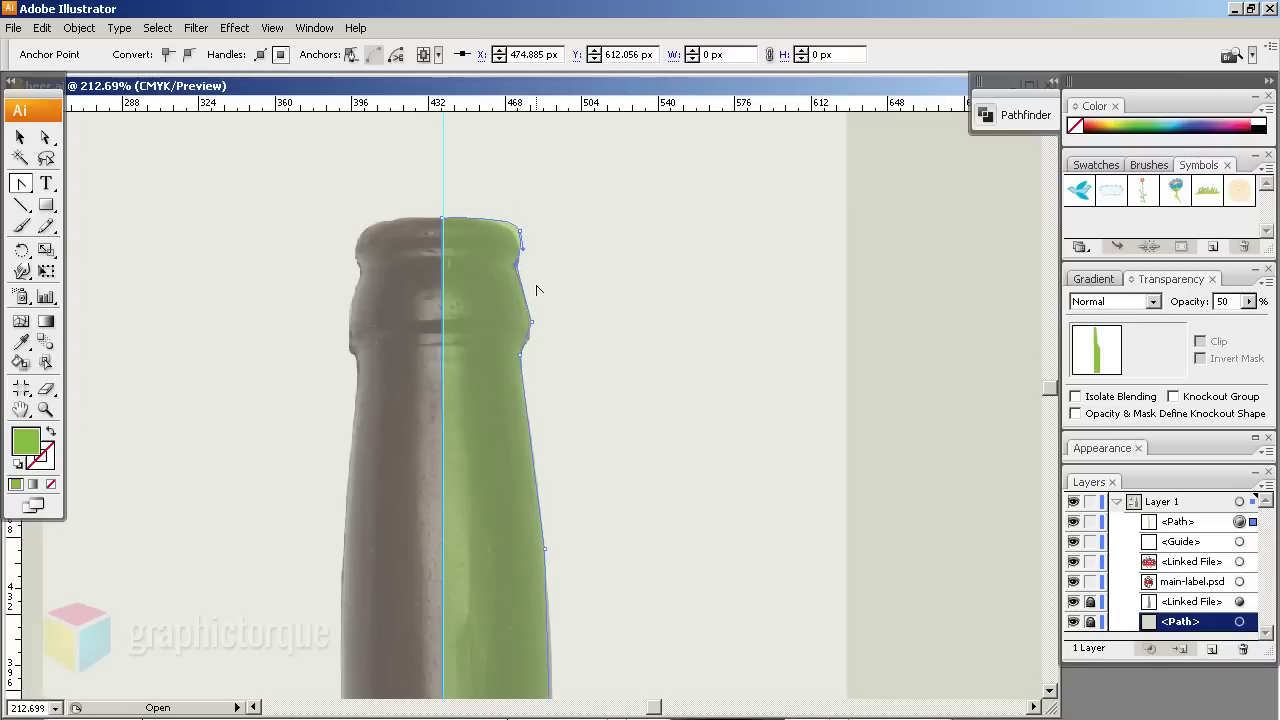
left_click_drag(532, 321, 539, 345)
left_click_drag(611, 440, 586, 377)
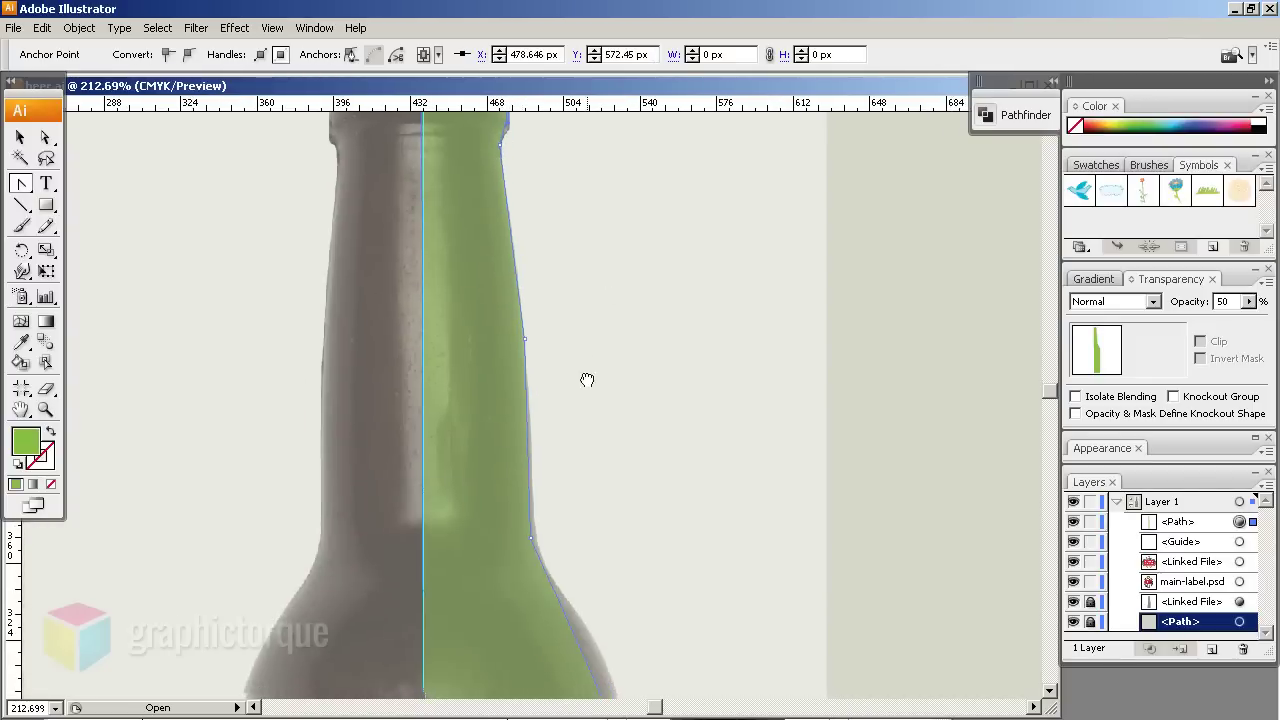
mouse_move(517, 483)
left_mouse_down()
mouse_move(555, 575)
mouse_move(526, 628)
mouse_move(548, 621)
left_mouse_up()
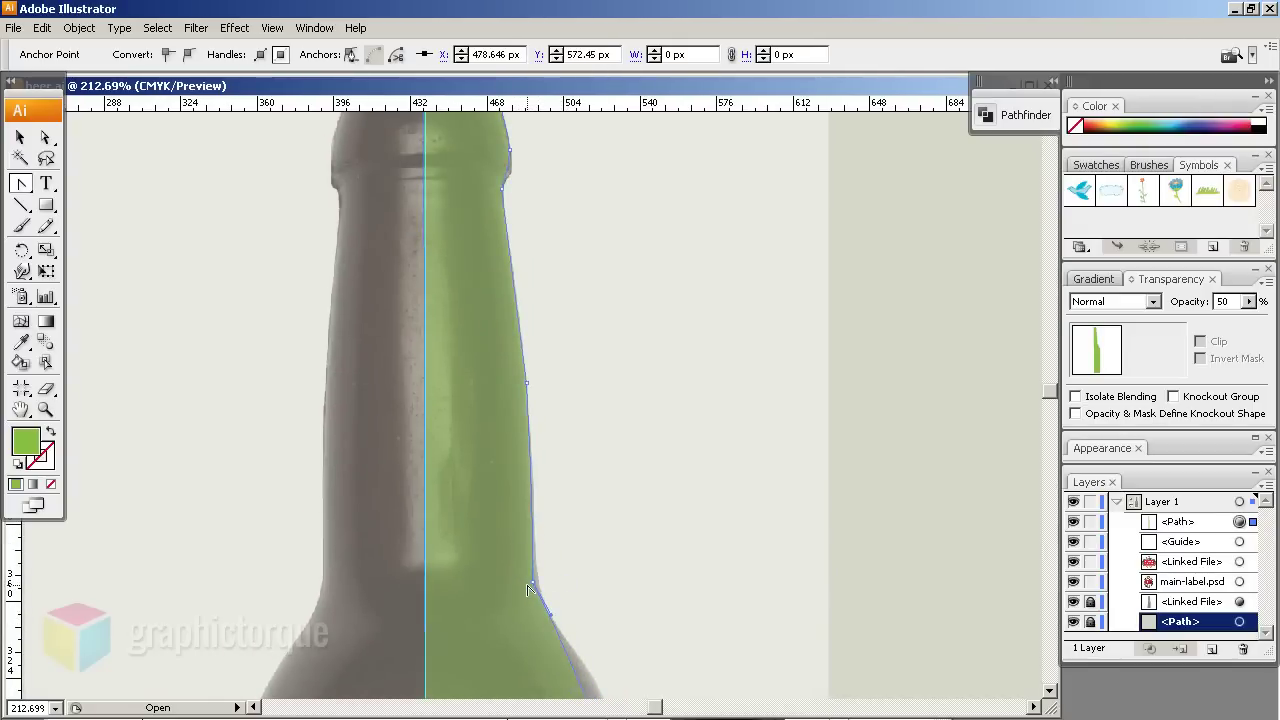
left_click(533, 584)
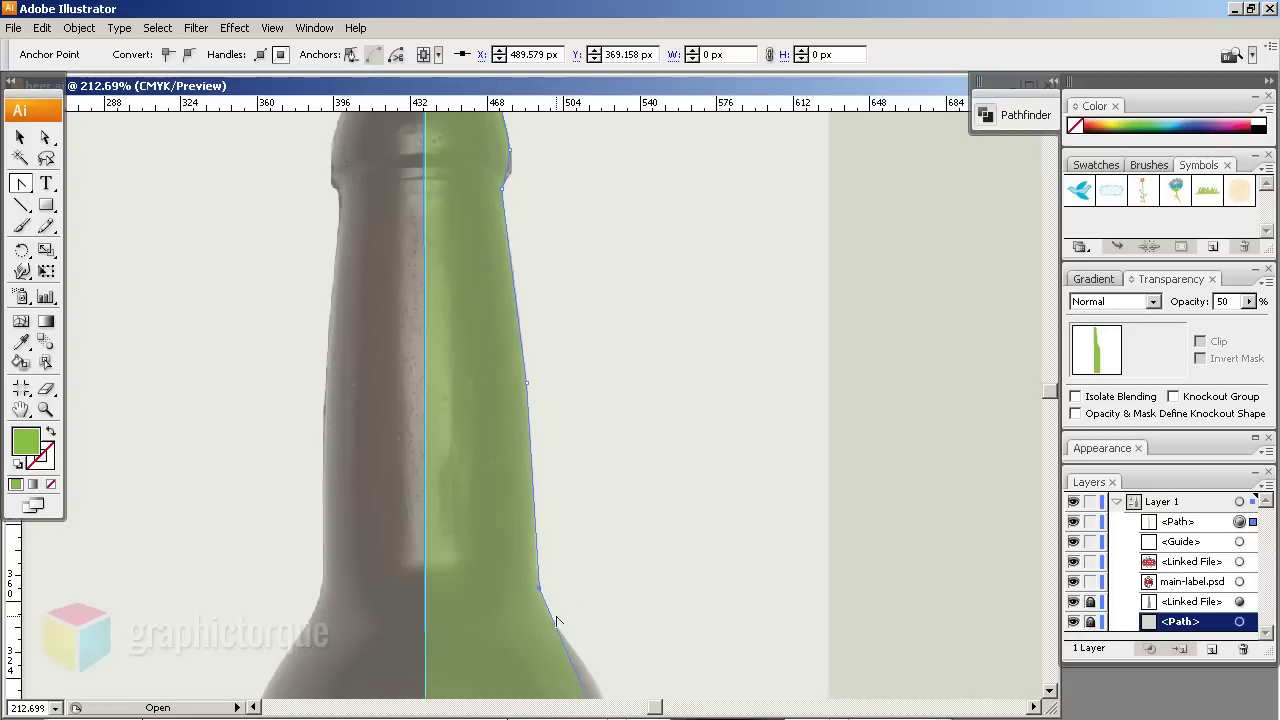
mouse_move(539, 594)
left_mouse_down()
mouse_move(565, 625)
mouse_move(551, 631)
left_mouse_up()
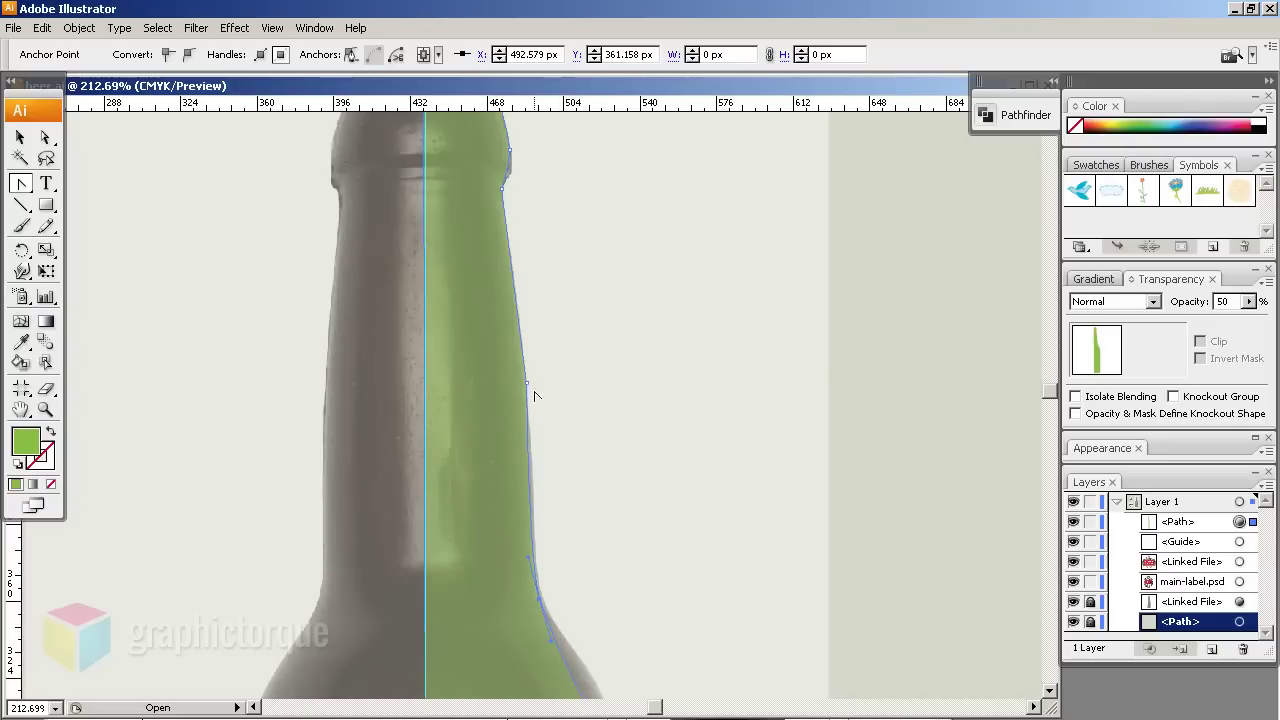
left_click_drag(529, 384, 535, 461)
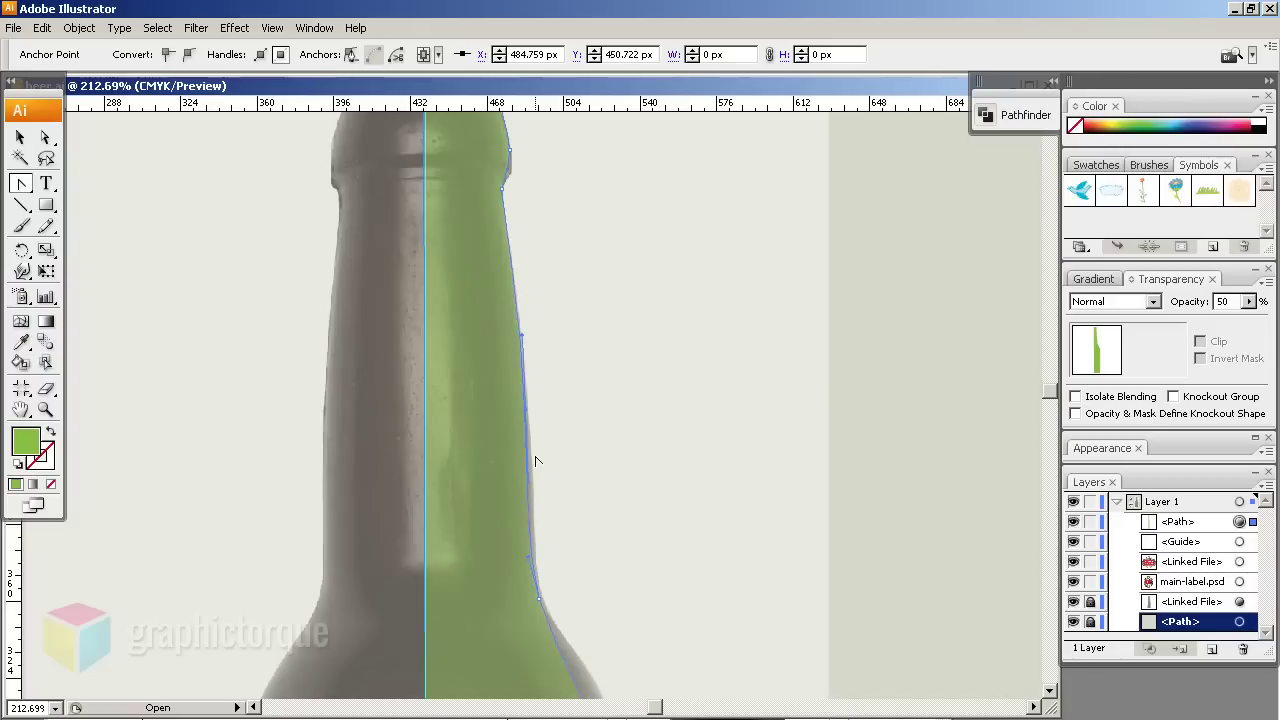
left_click_drag(534, 460, 536, 461)
key("Right")
key("Left")
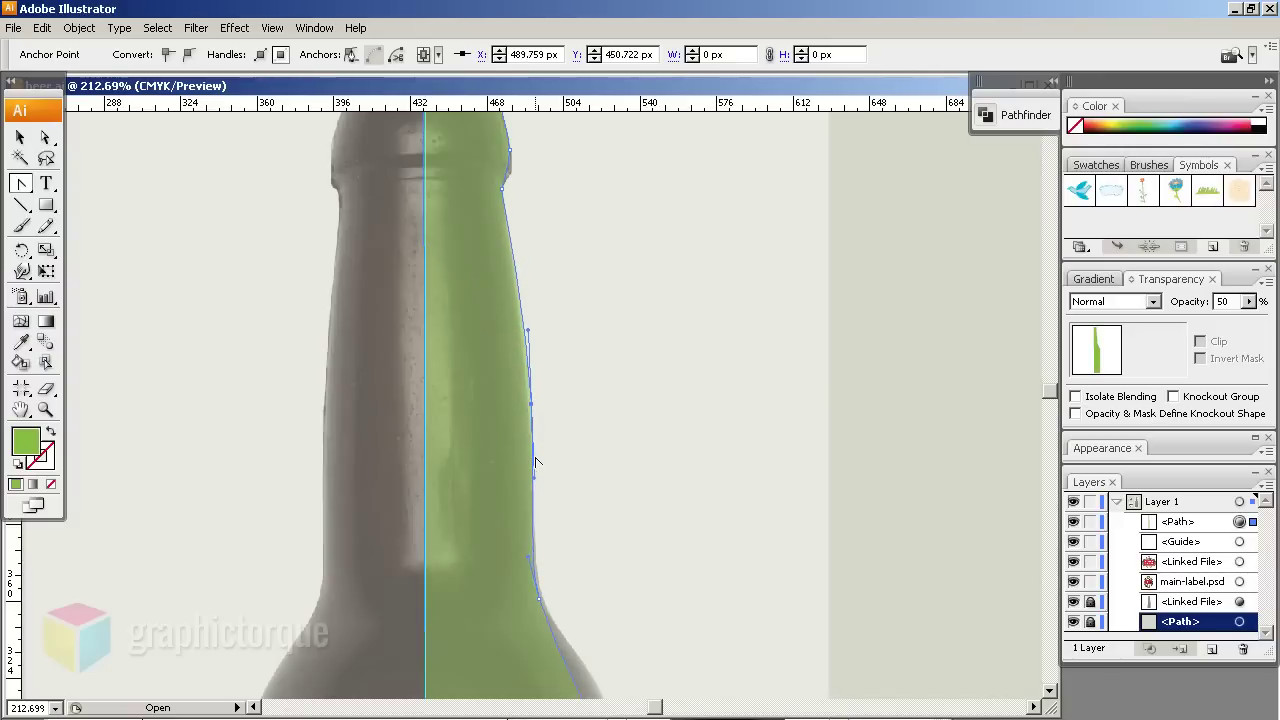
Curve the shoulder-to-body join and round the shape's bottom-right corner
left_click_drag(539, 457, 491, 286)
left_click_drag(594, 615, 567, 428)
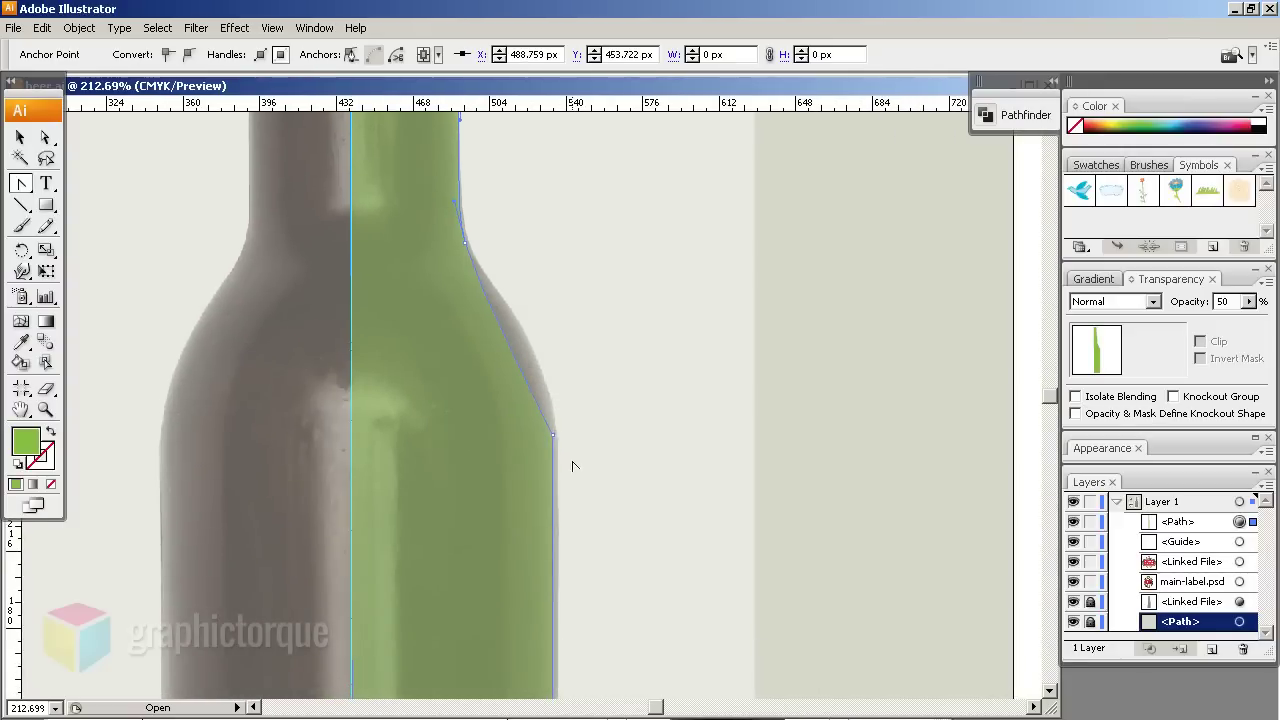
left_click_drag(553, 436, 564, 532)
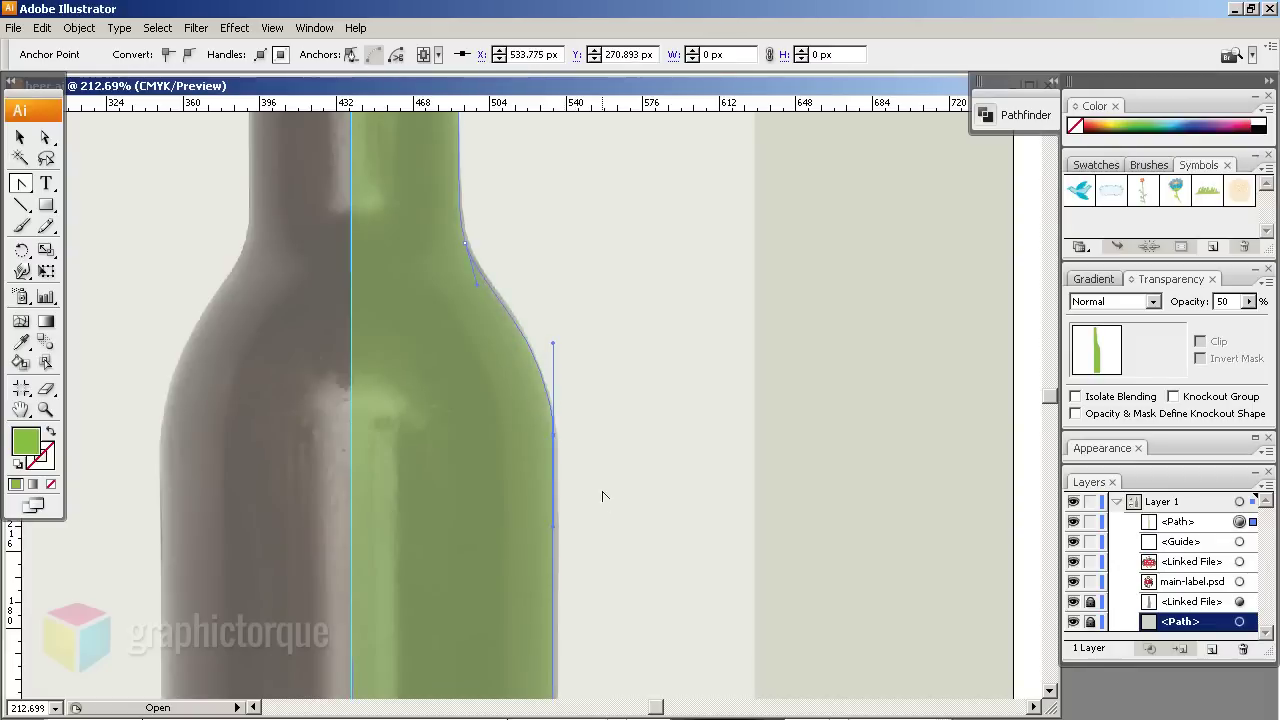
mouse_move(578, 460)
left_mouse_down()
mouse_move(517, 320)
mouse_move(539, 311)
mouse_move(491, 538)
left_mouse_up()
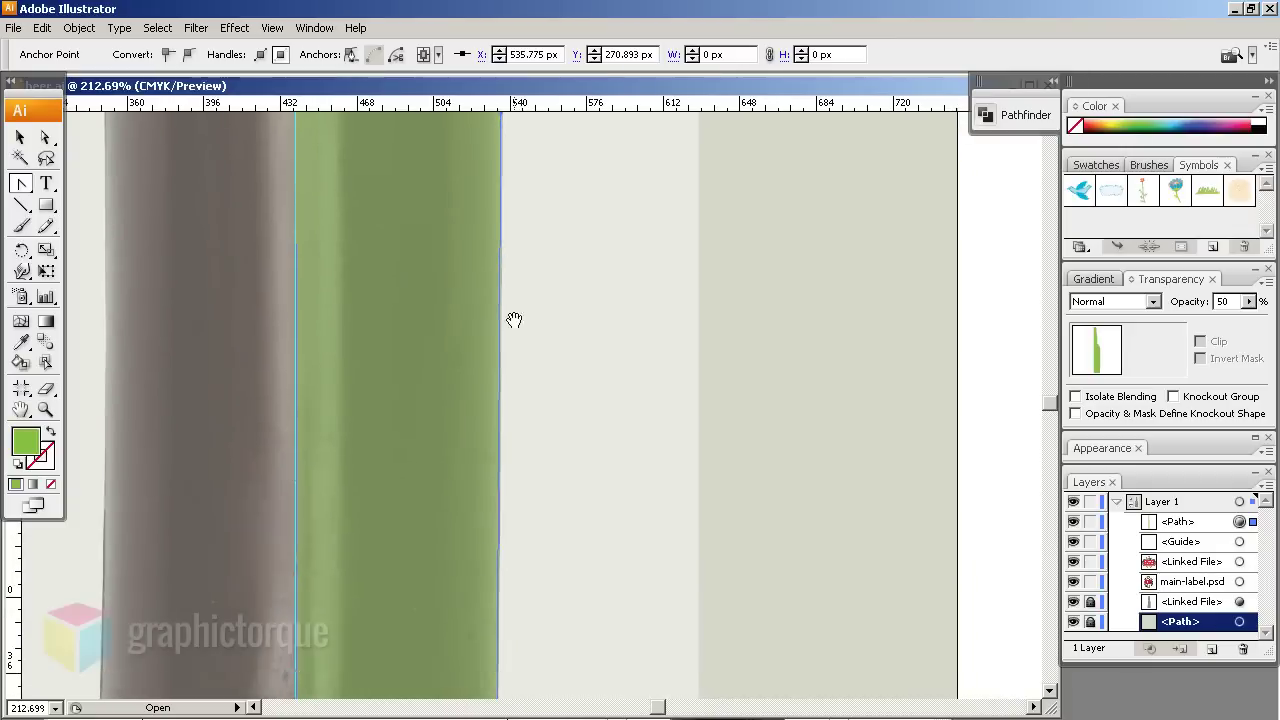
left_click(491, 538)
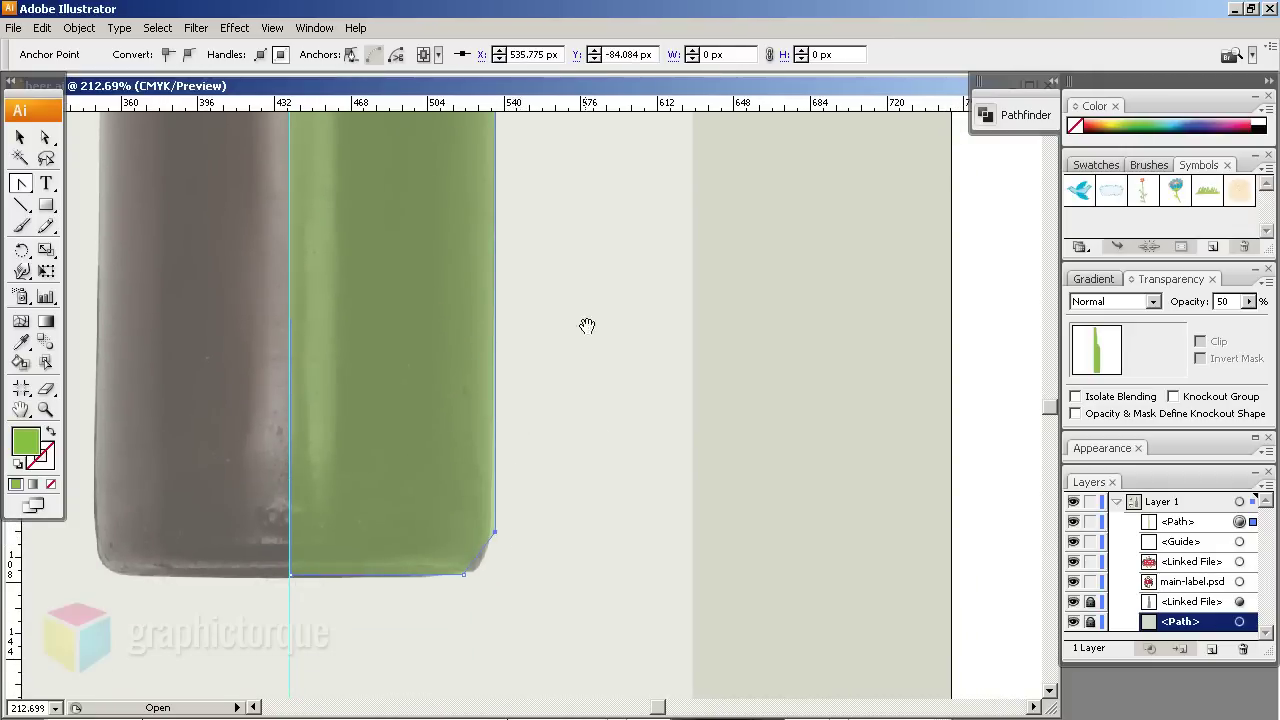
mouse_move(587, 326)
left_mouse_down()
mouse_move(586, 405)
mouse_move(577, 289)
left_mouse_up()
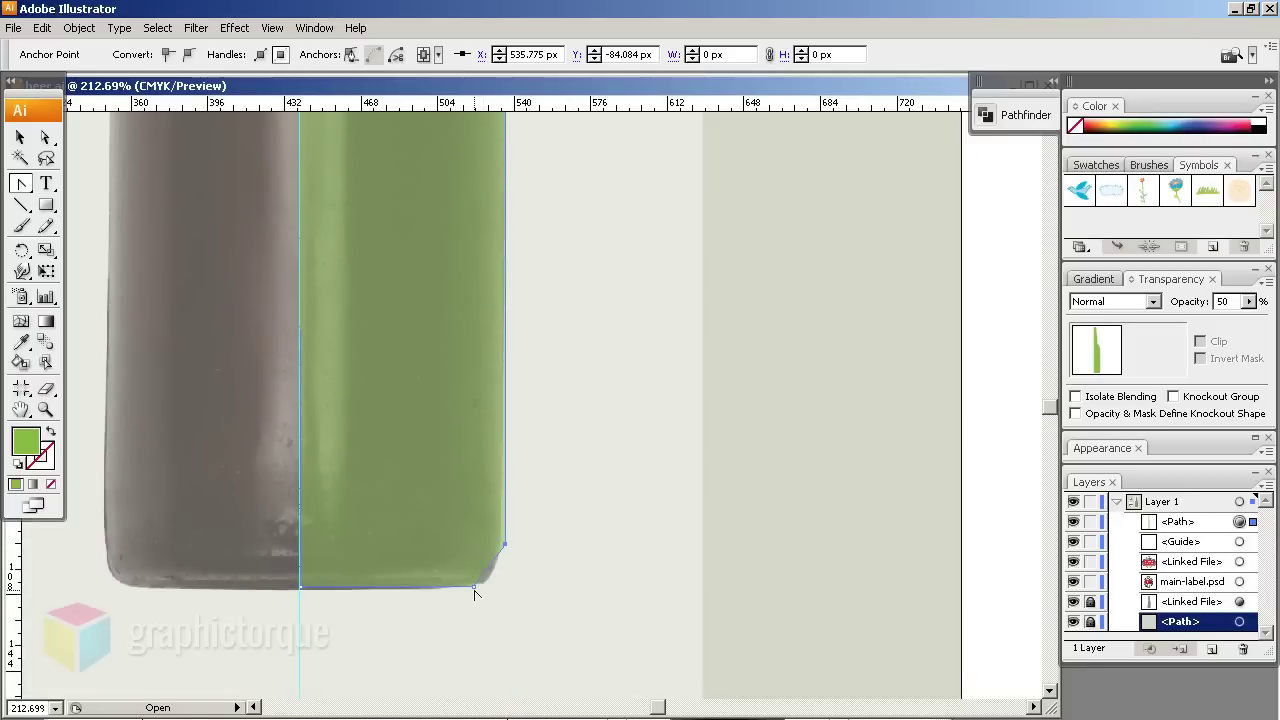
left_click_drag(475, 588, 442, 598)
Zoom in to inspect the rounded bottom corner, then zoom back out to the whole bottle
left_click(45, 409)
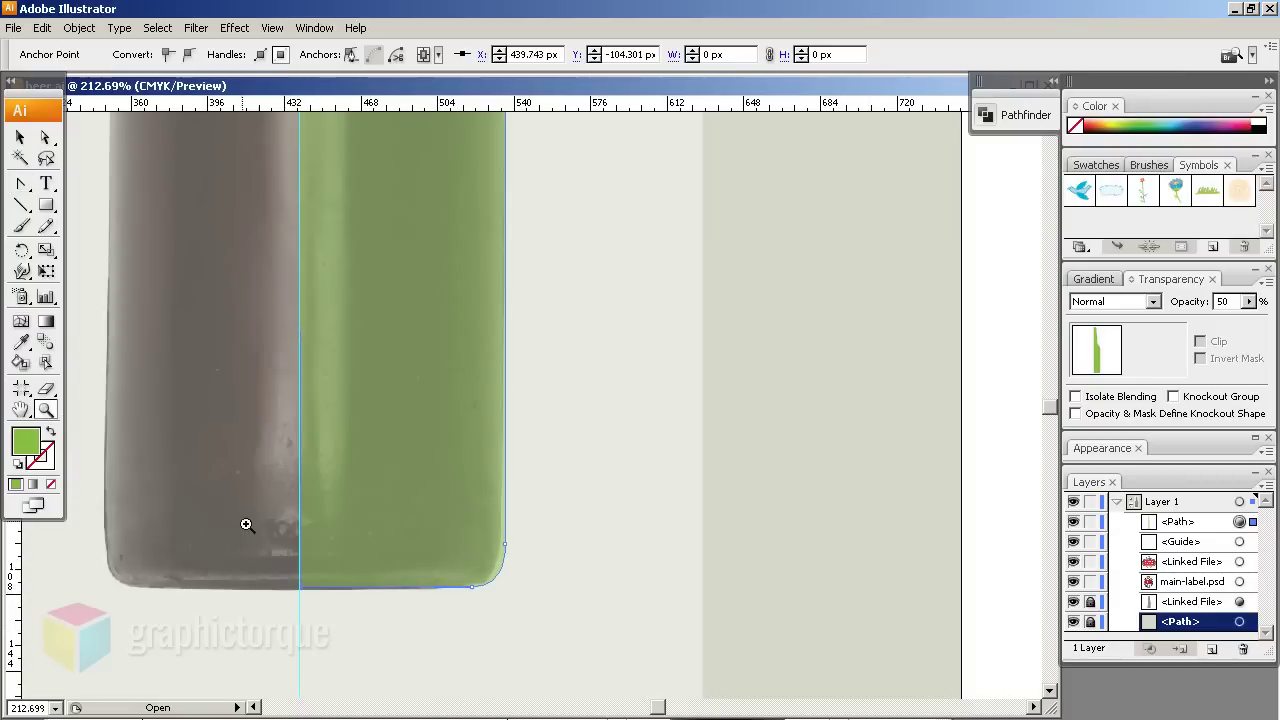
left_click_drag(246, 524, 466, 632)
left_click_drag(646, 570, 564, 612)
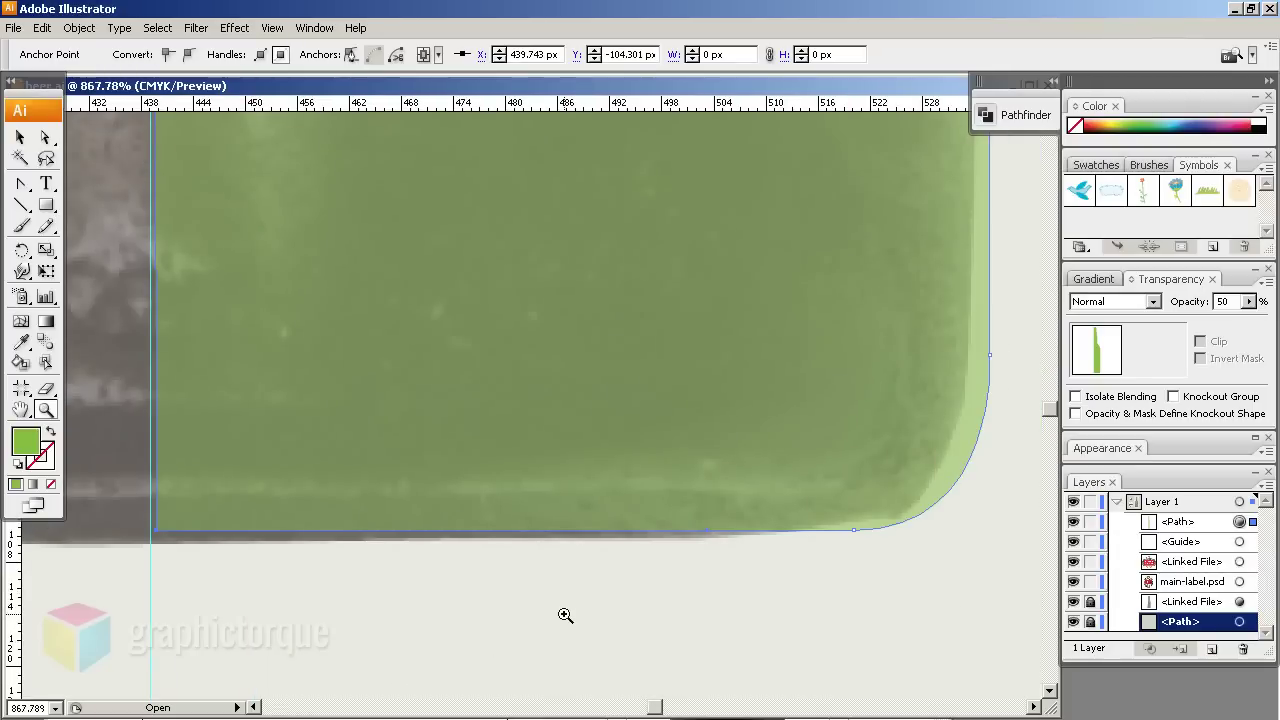
key("ctrl+minus")
key("ctrl+minus")
key("ctrl+minus")
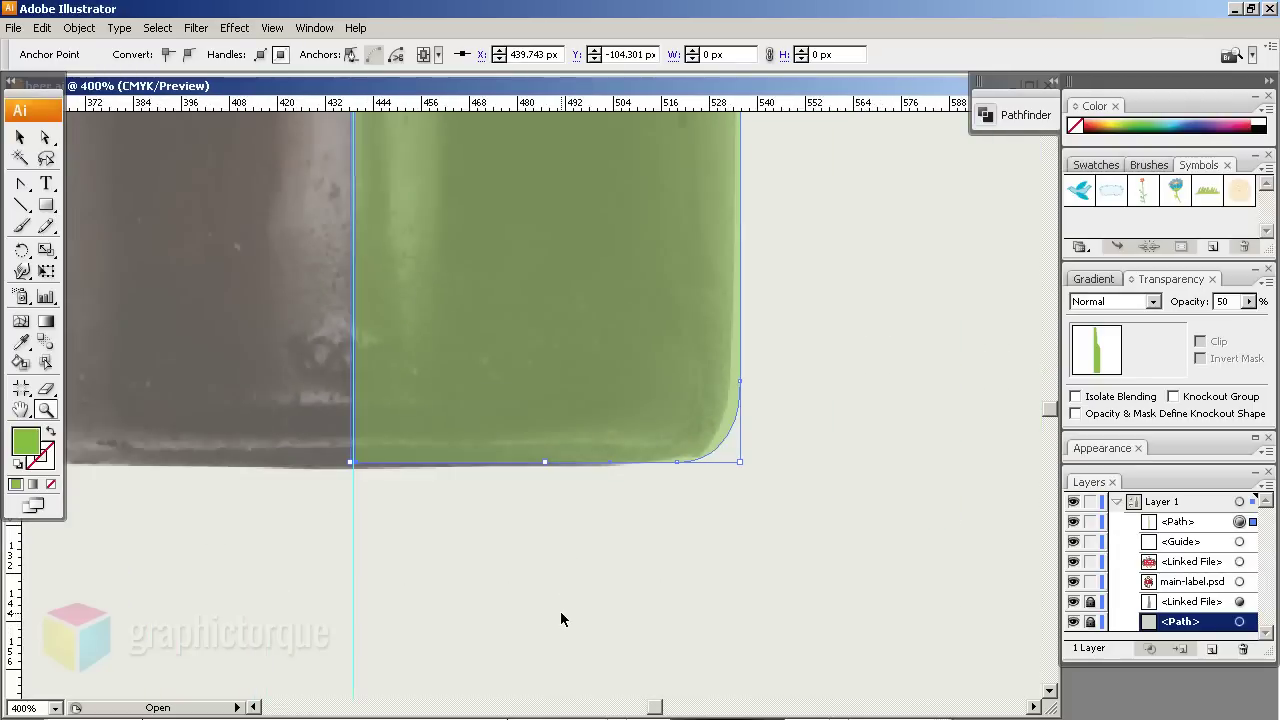
key("ctrl+minus")
key("ctrl+minus")
key("ctrl+minus")
scroll(549, 566, "up", 3)
scroll(494, 586, "up", 3)
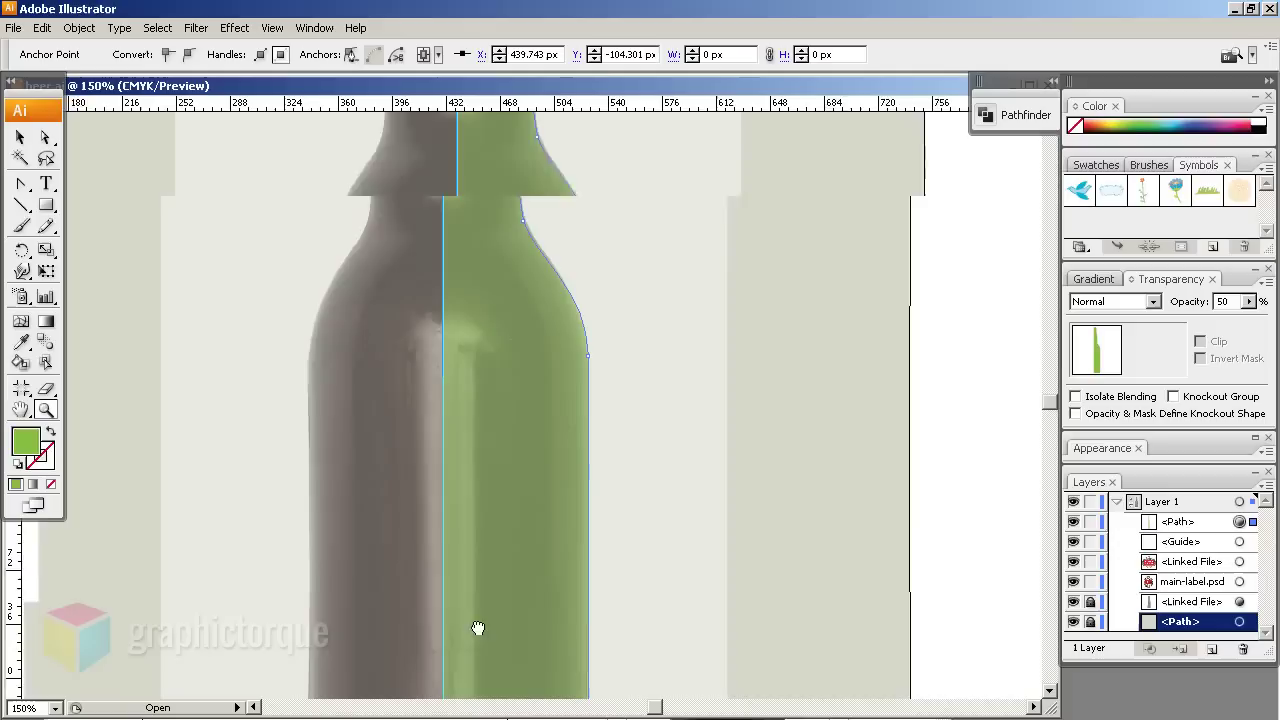
scroll(477, 631, "up", 3)
scroll(463, 589, "up", 3)
key("ctrl+minus")
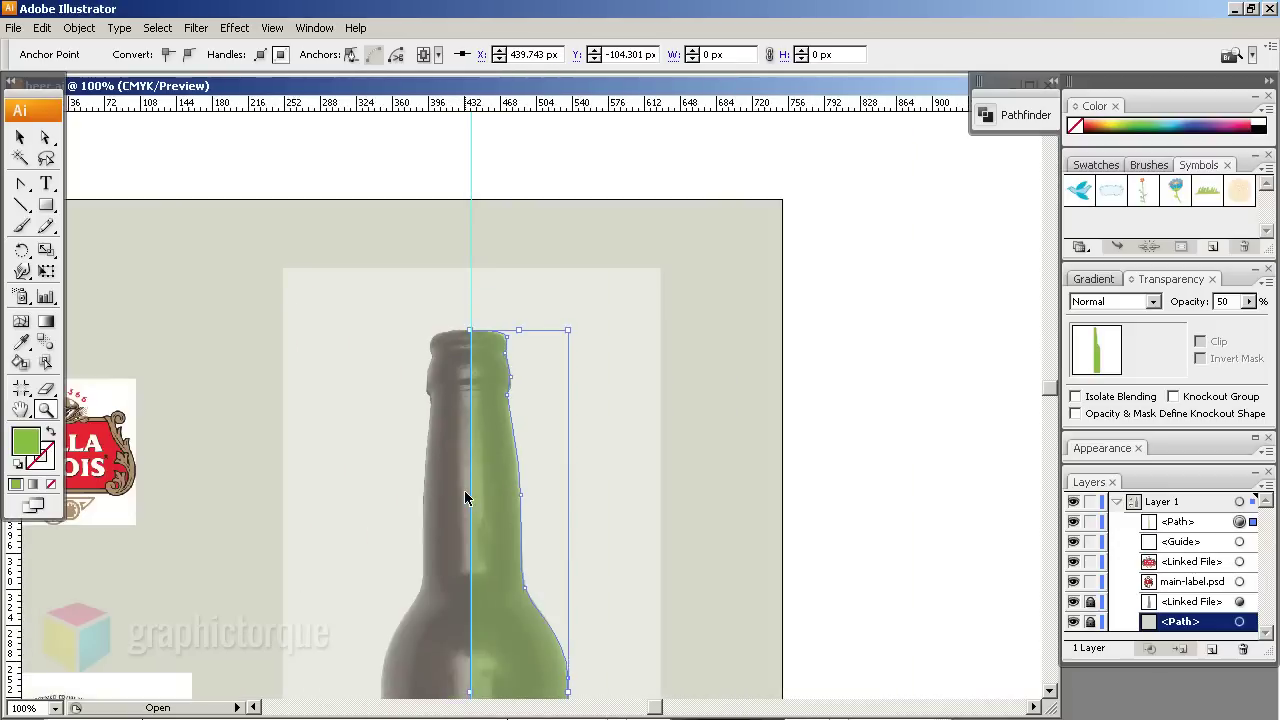
key("ctrl+minus")
left_click_drag(509, 503, 517, 361)
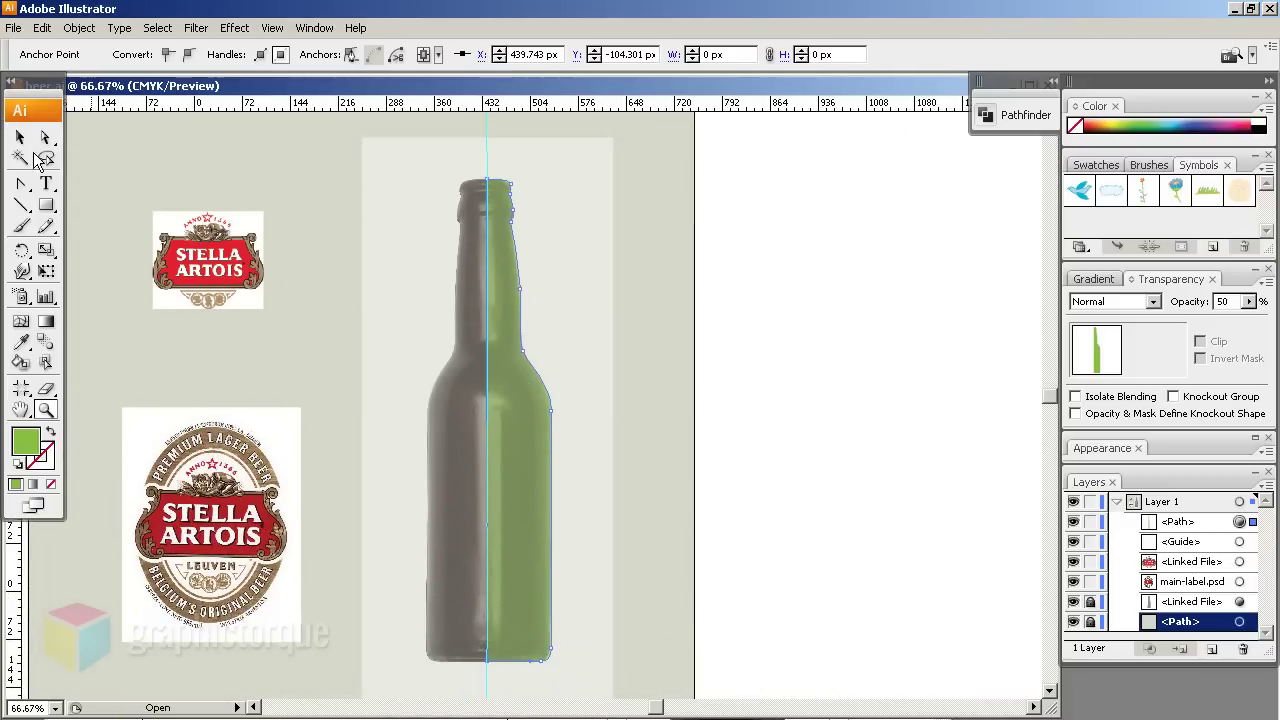
Set the green half-bottle shape's opacity to 100%
left_click(20, 137)
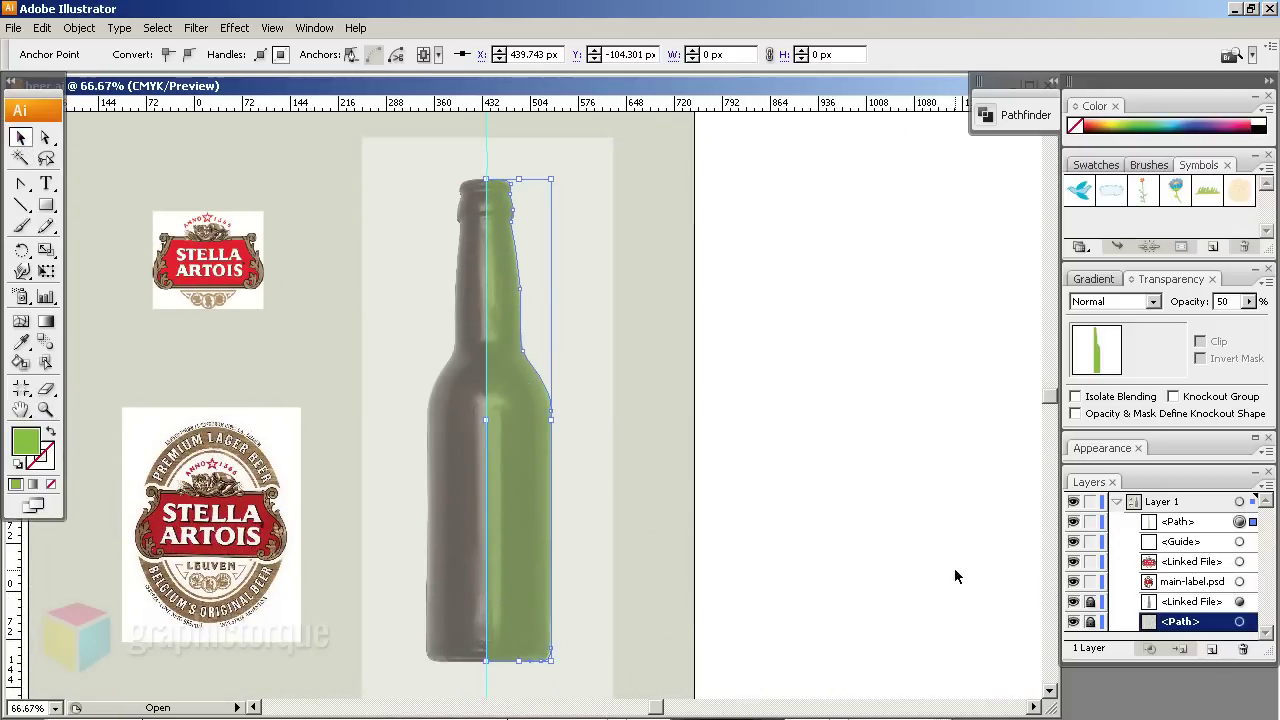
double_click(1222, 301)
type("100")
key("Return")
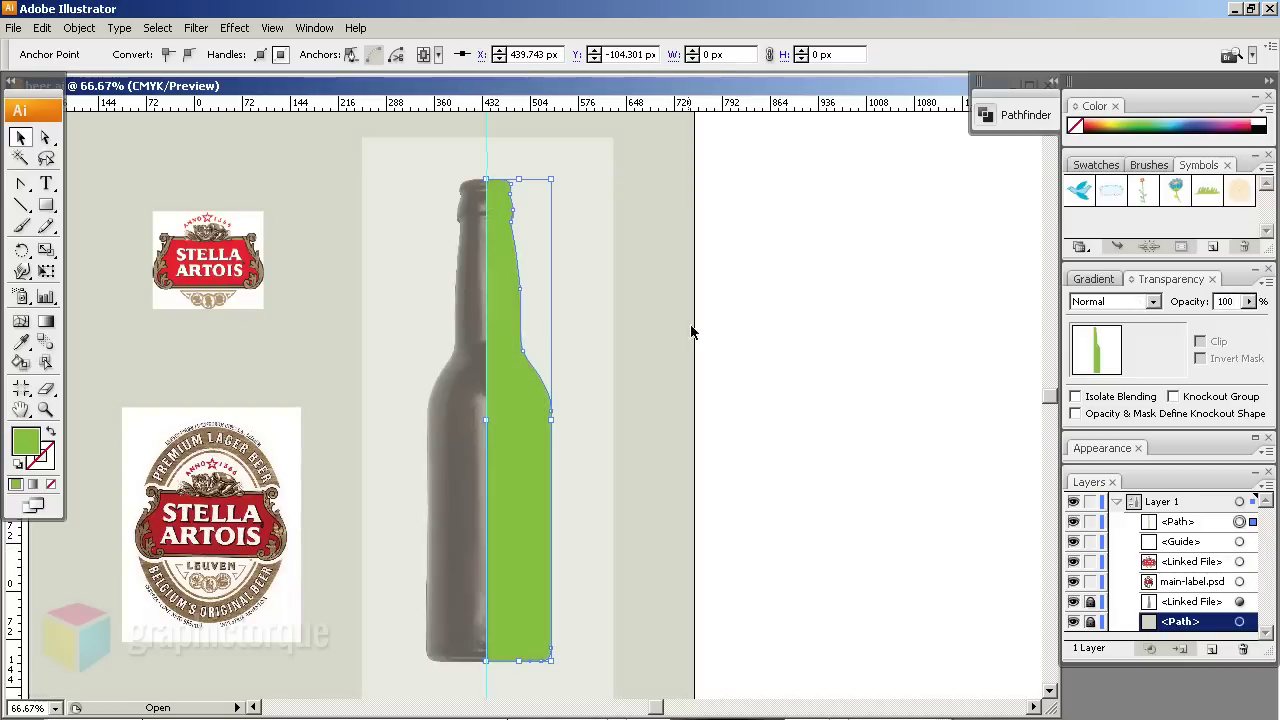
left_click(605, 385)
Hide the vertical centre guide in the Layers panel
left_click(503, 413)
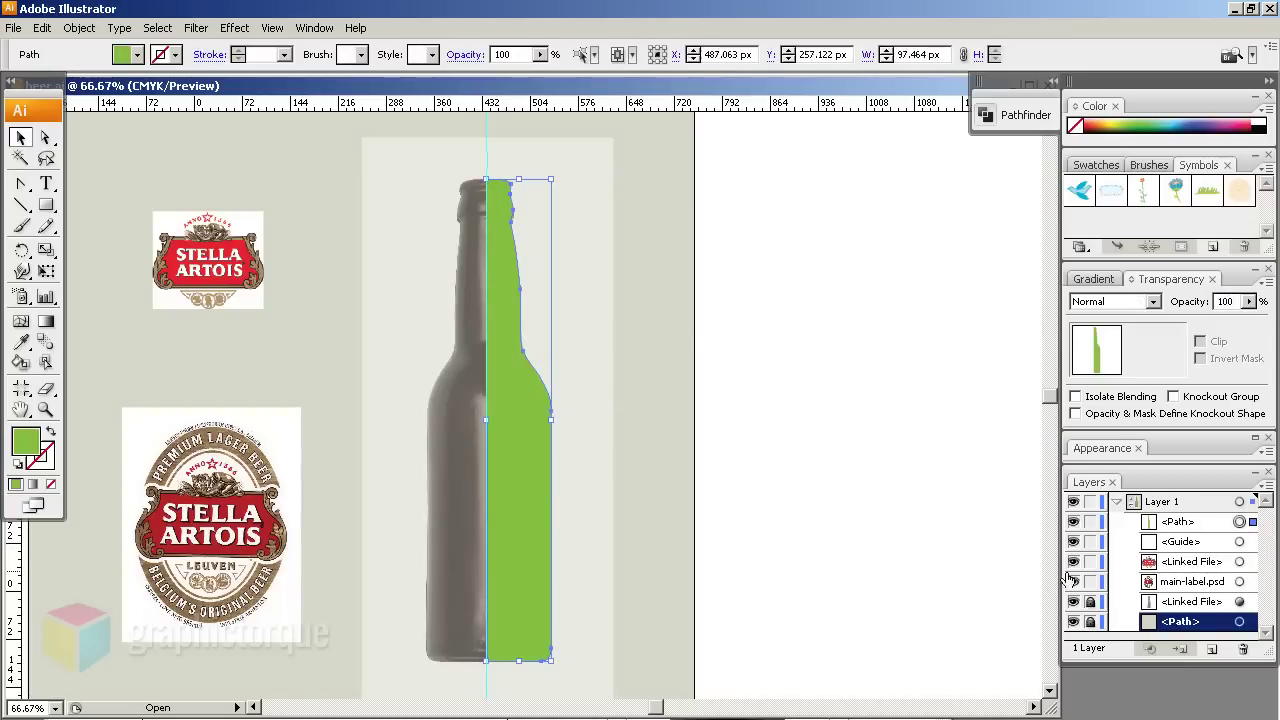
left_click(1180, 542)
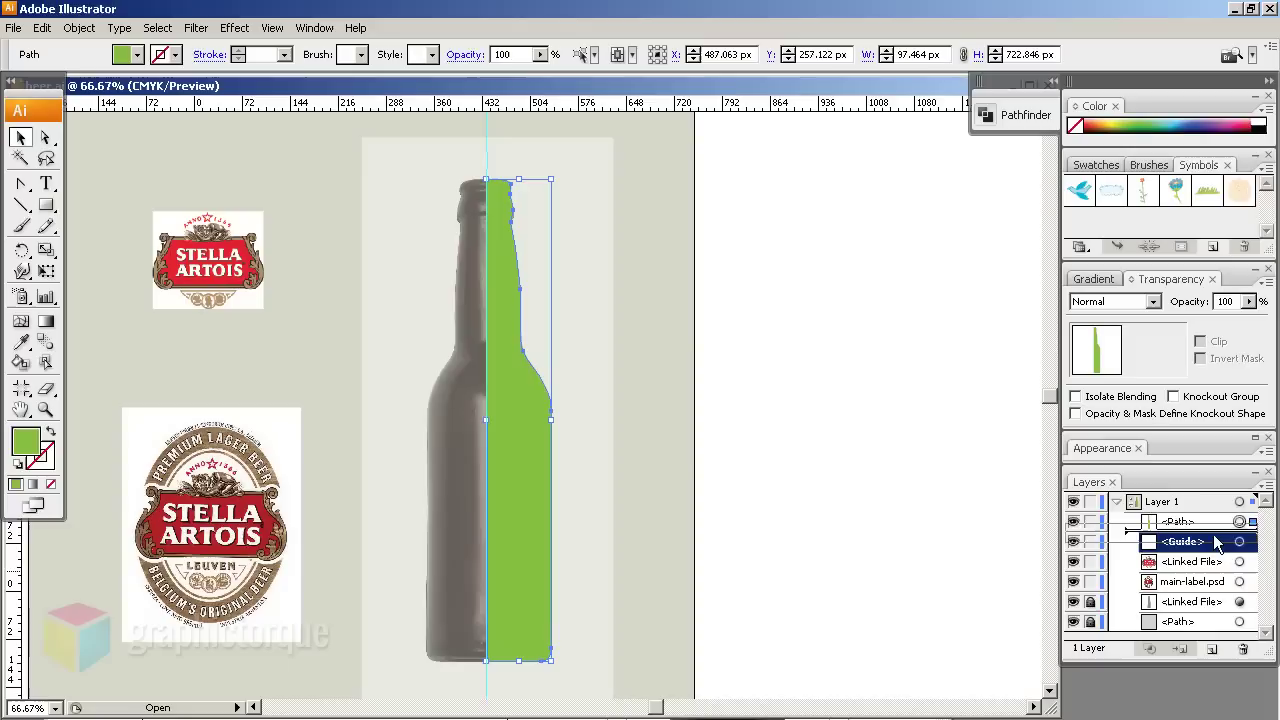
left_click(1074, 541)
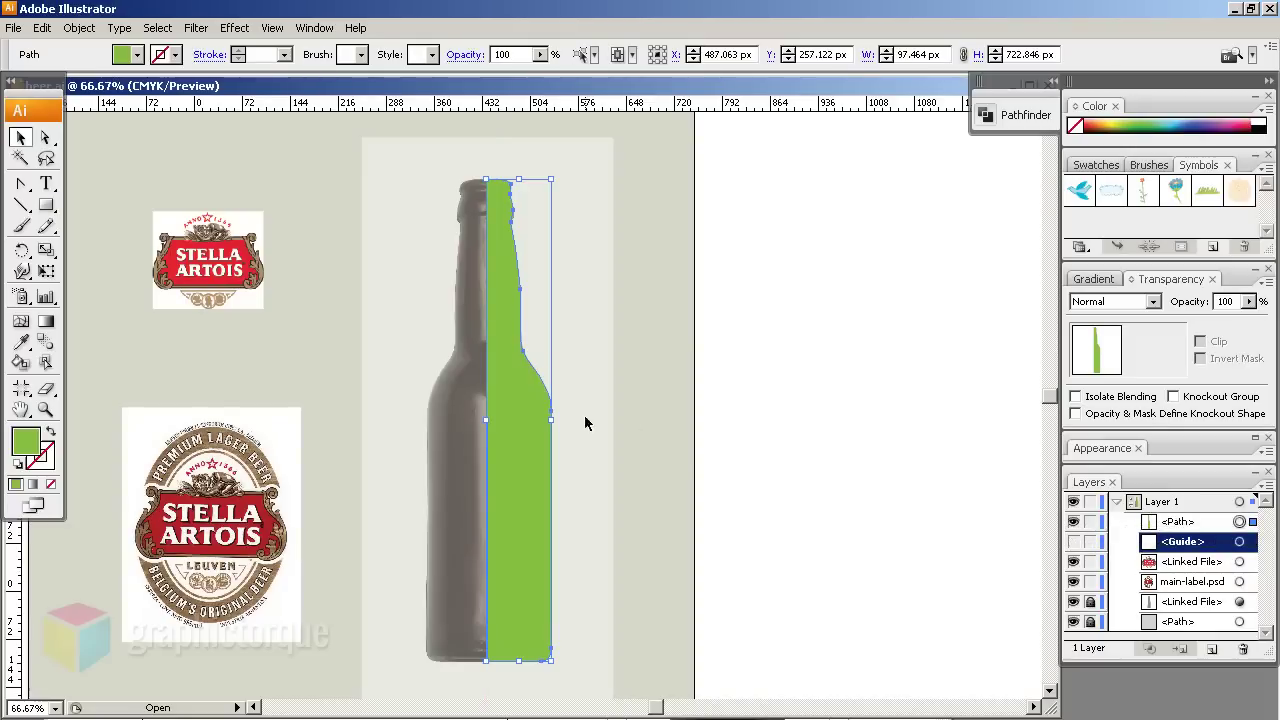
left_click(485, 360)
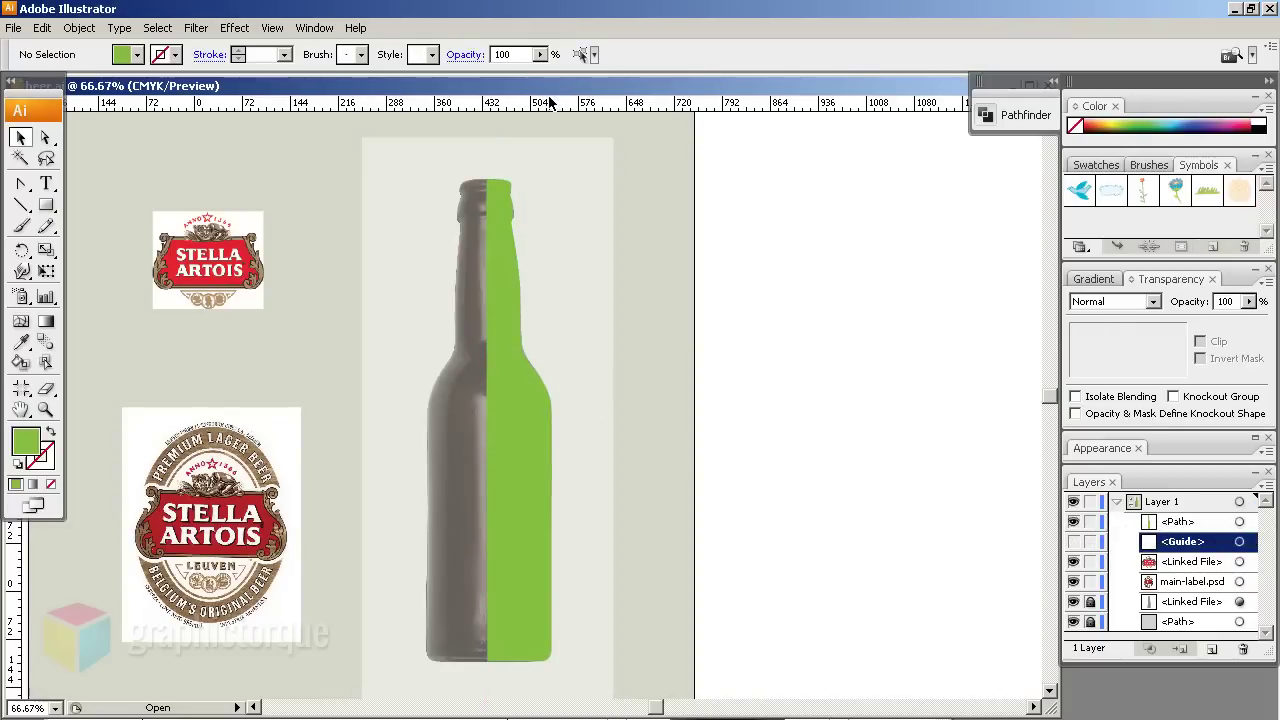
Add three horizontal guides across the shoulder, lower body and neck
left_click_drag(550, 102, 668, 413)
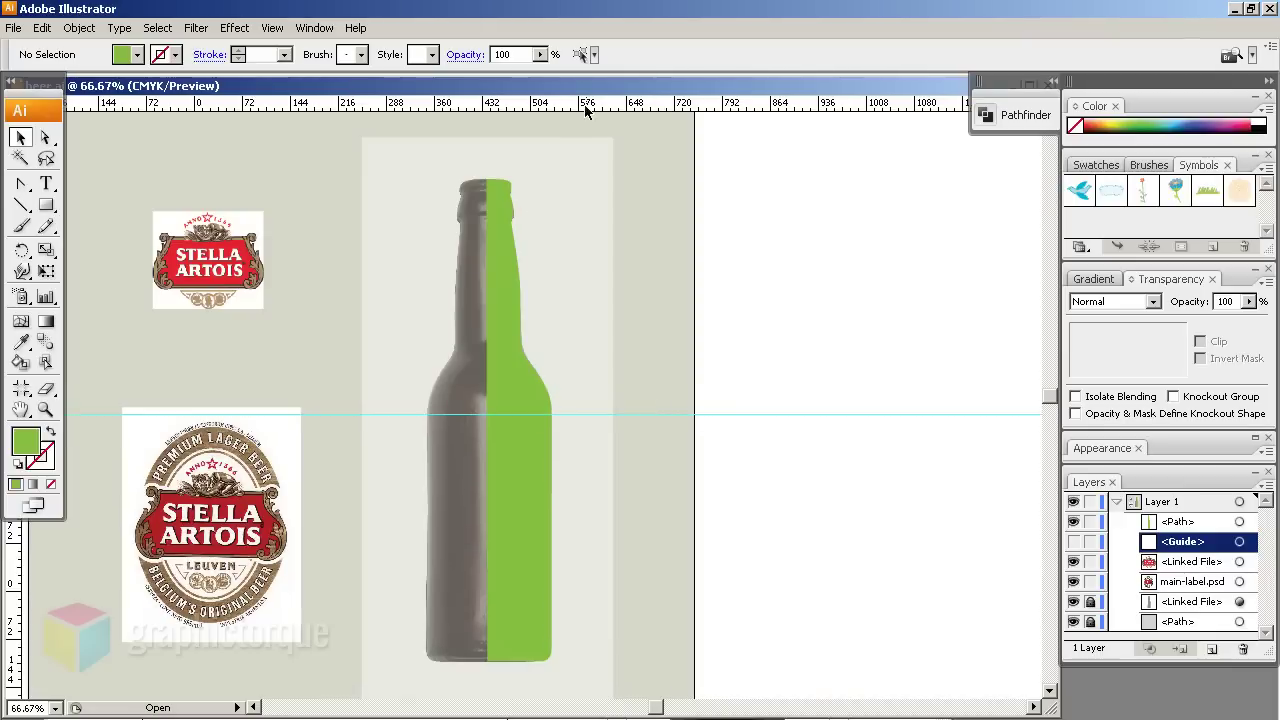
mouse_move(587, 108)
left_mouse_down()
mouse_move(651, 632)
mouse_move(655, 605)
left_mouse_up()
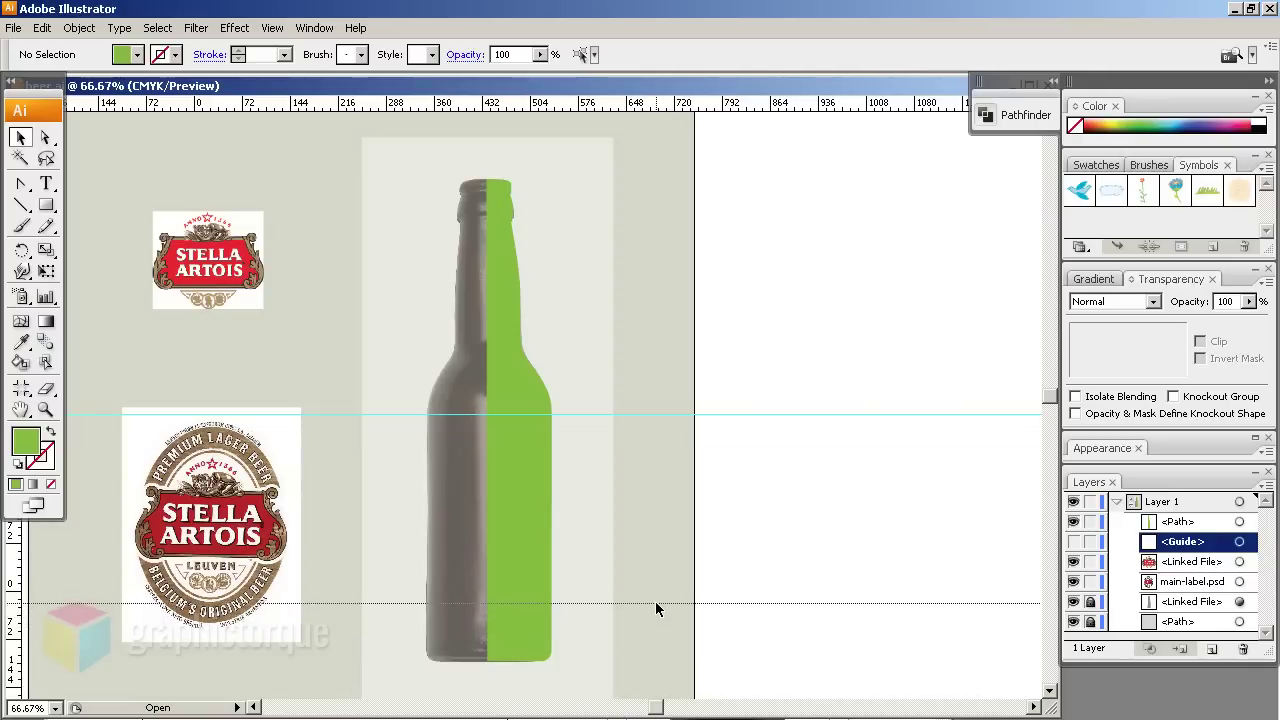
left_click_drag(655, 605, 660, 600)
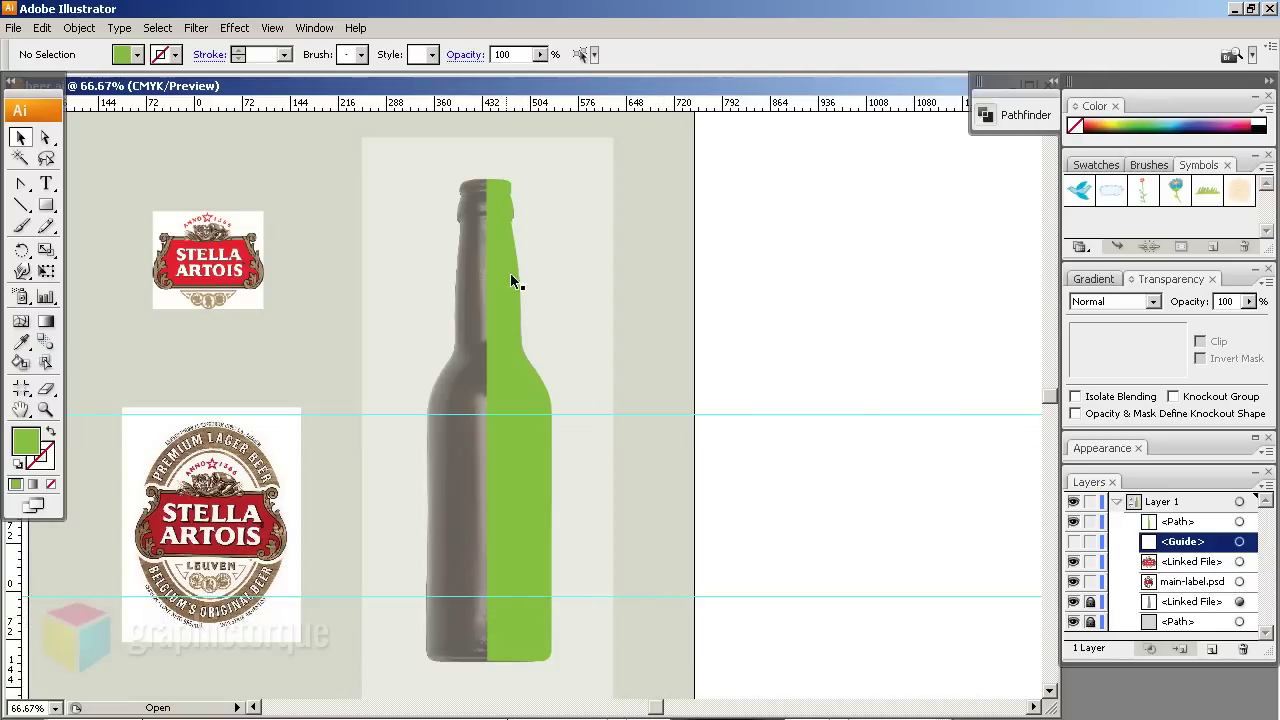
left_click_drag(568, 97, 605, 304)
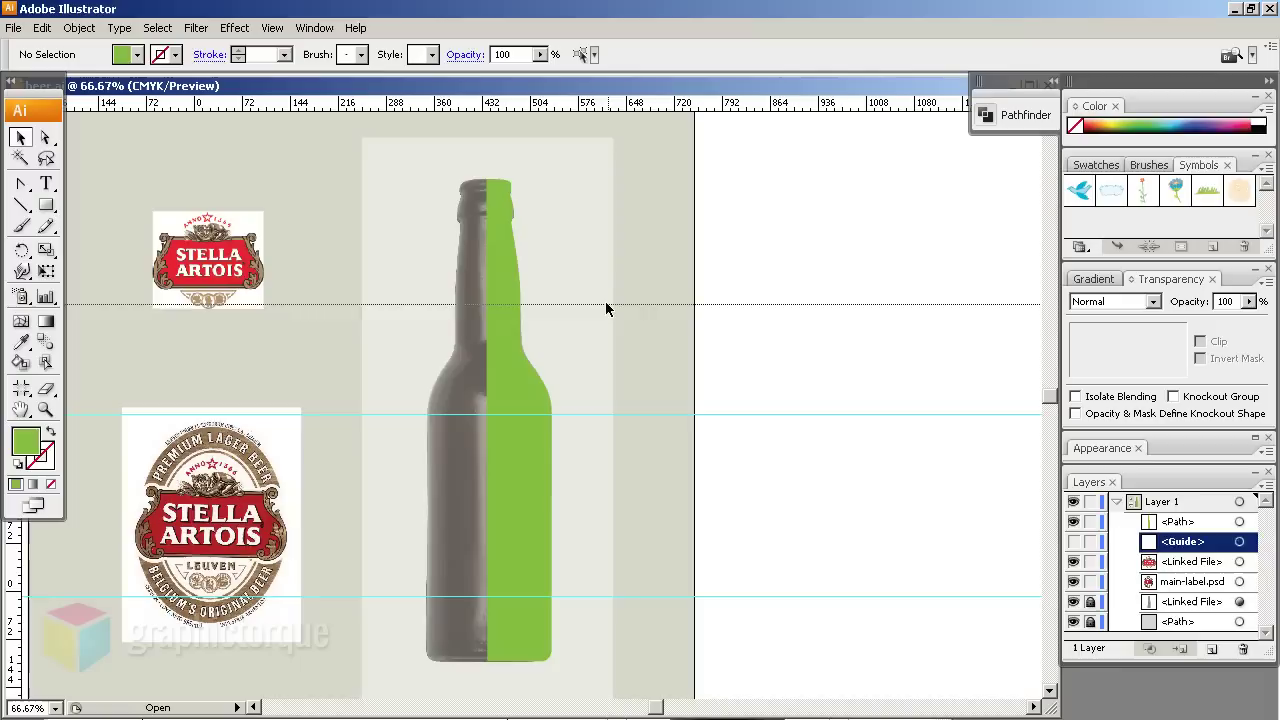
left_click(27, 141)
left_click(500, 265)
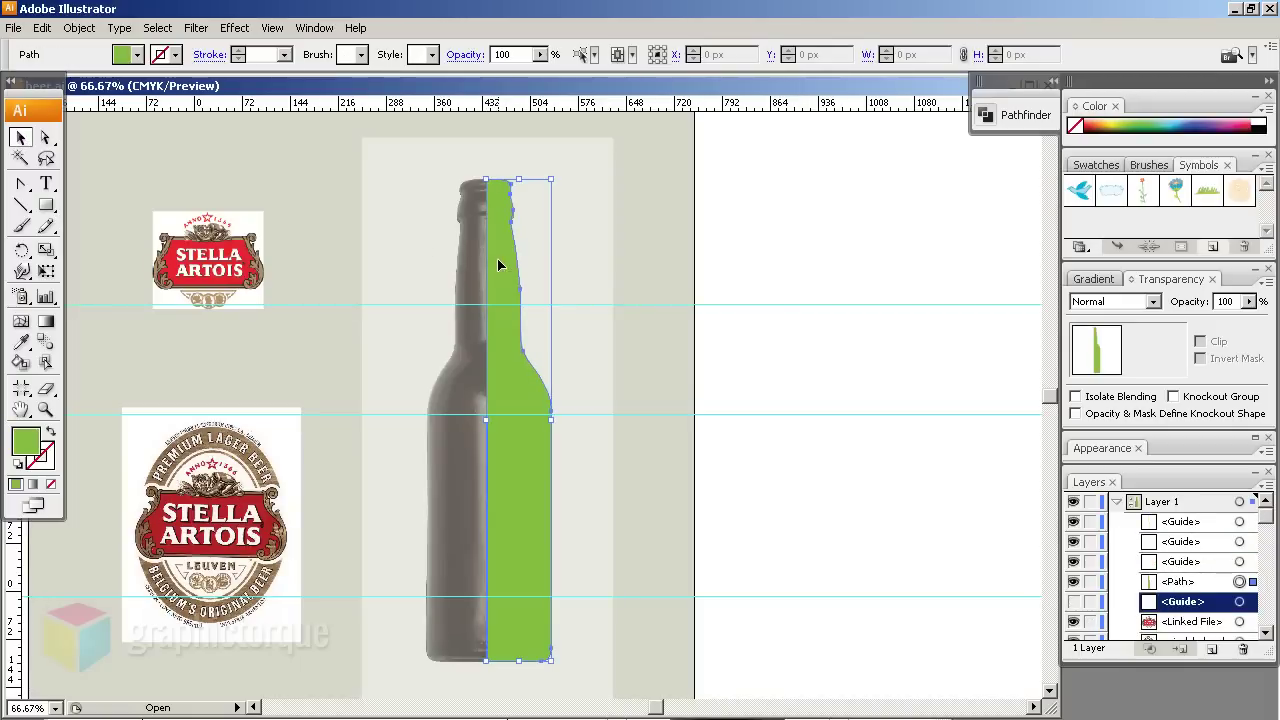
left_click(562, 237)
Draw a white-filled rectangle over the bottle top above the upper guide
left_click(47, 205)
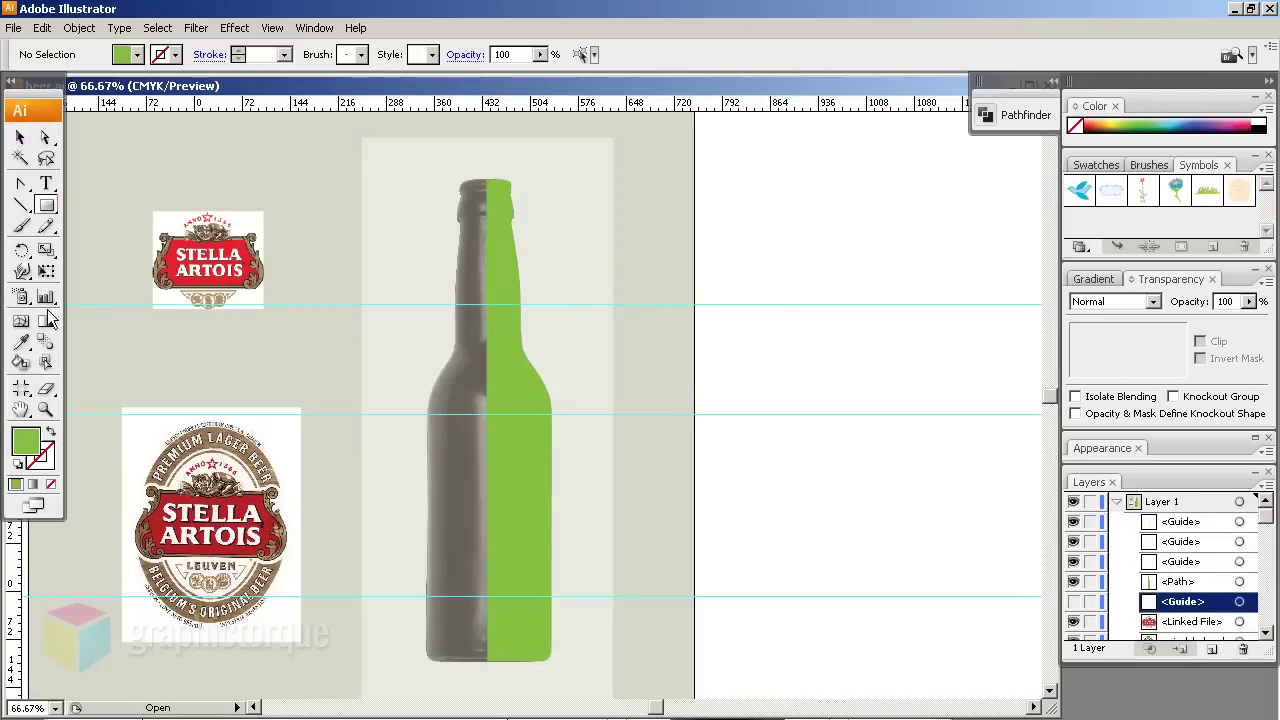
double_click(25, 446)
left_click_drag(400, 392, 372, 362)
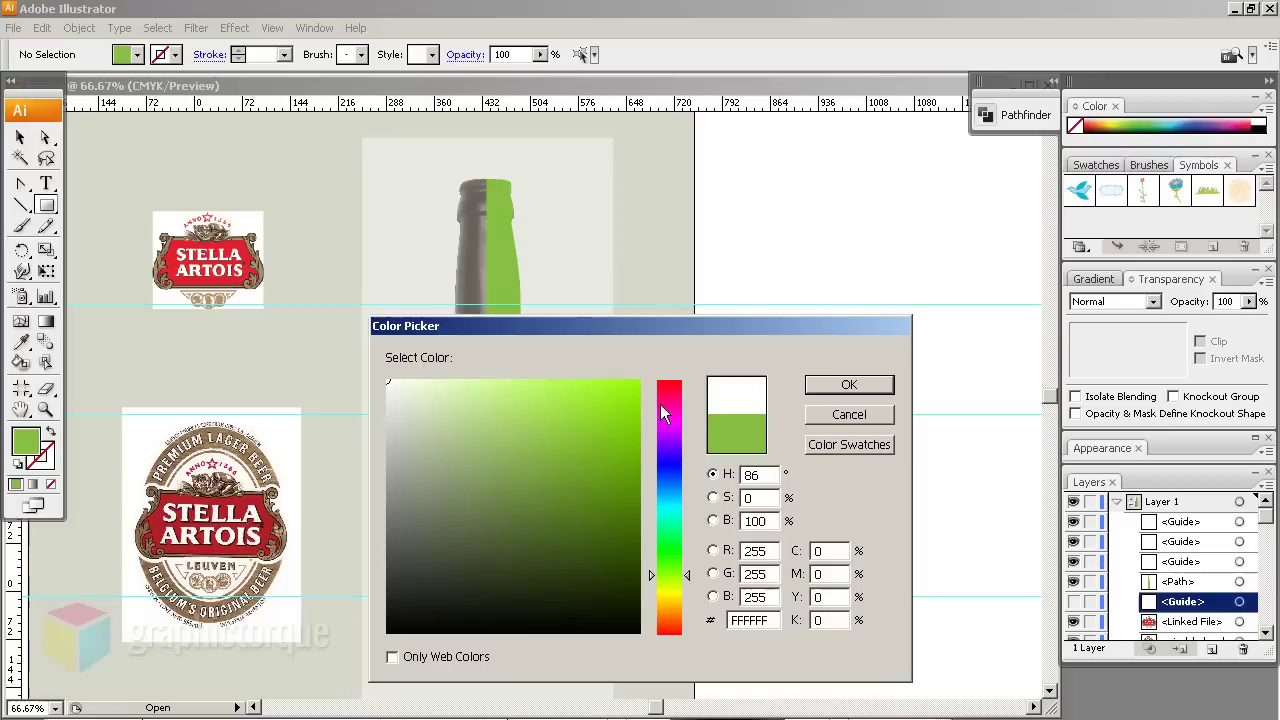
left_click(848, 387)
left_click_drag(459, 147, 667, 305)
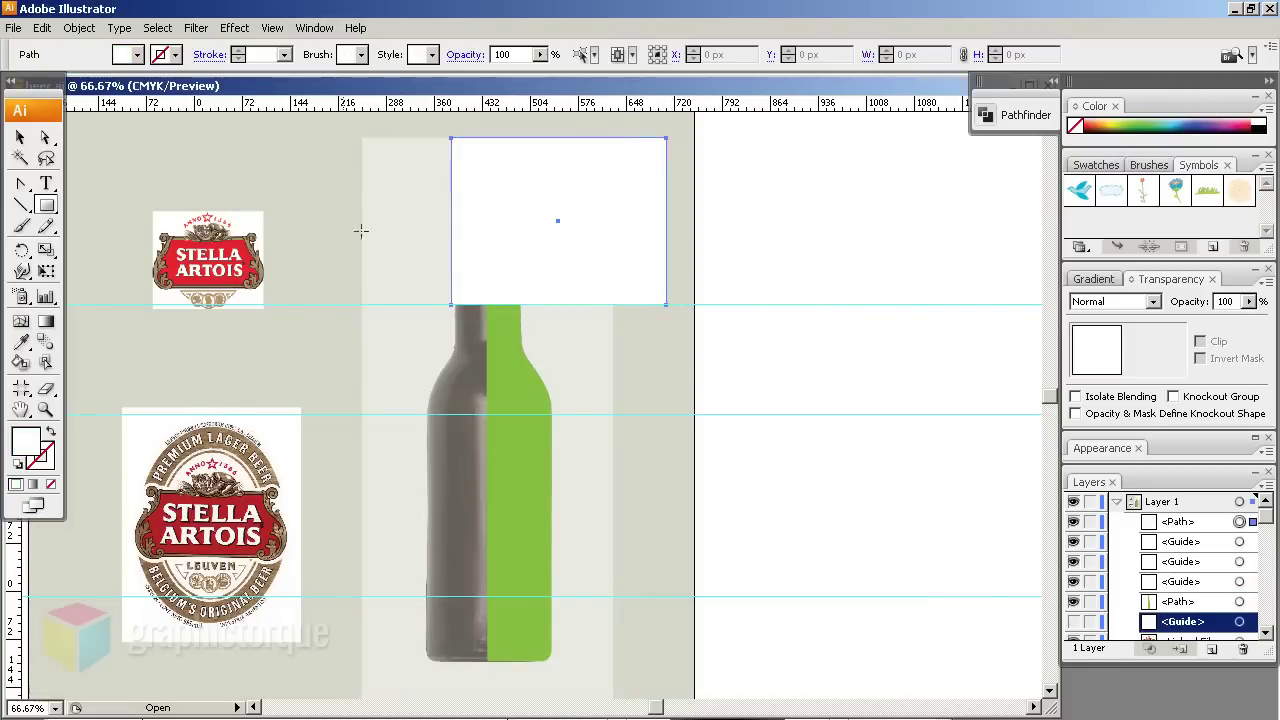
Fit a copy between the middle and lowest guides, then select both rectangles and the bottle
key("v")
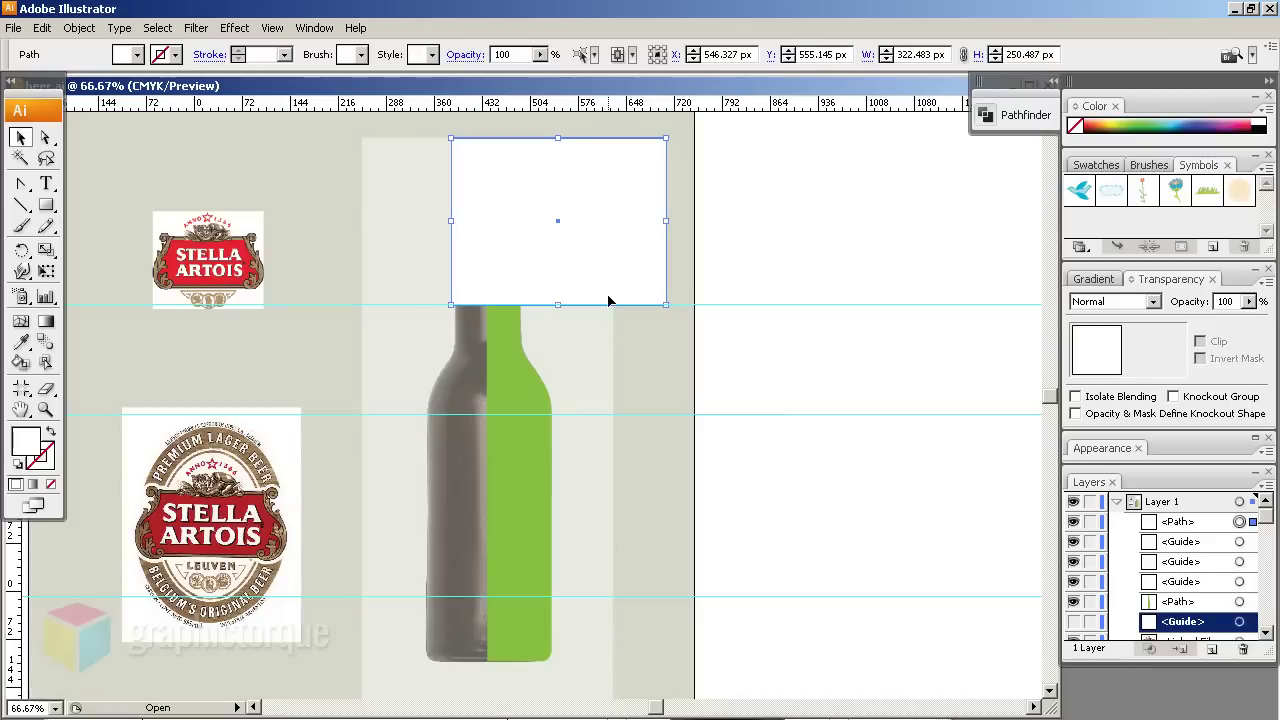
key("ctrl+shift+b")
key("ctrl+v")
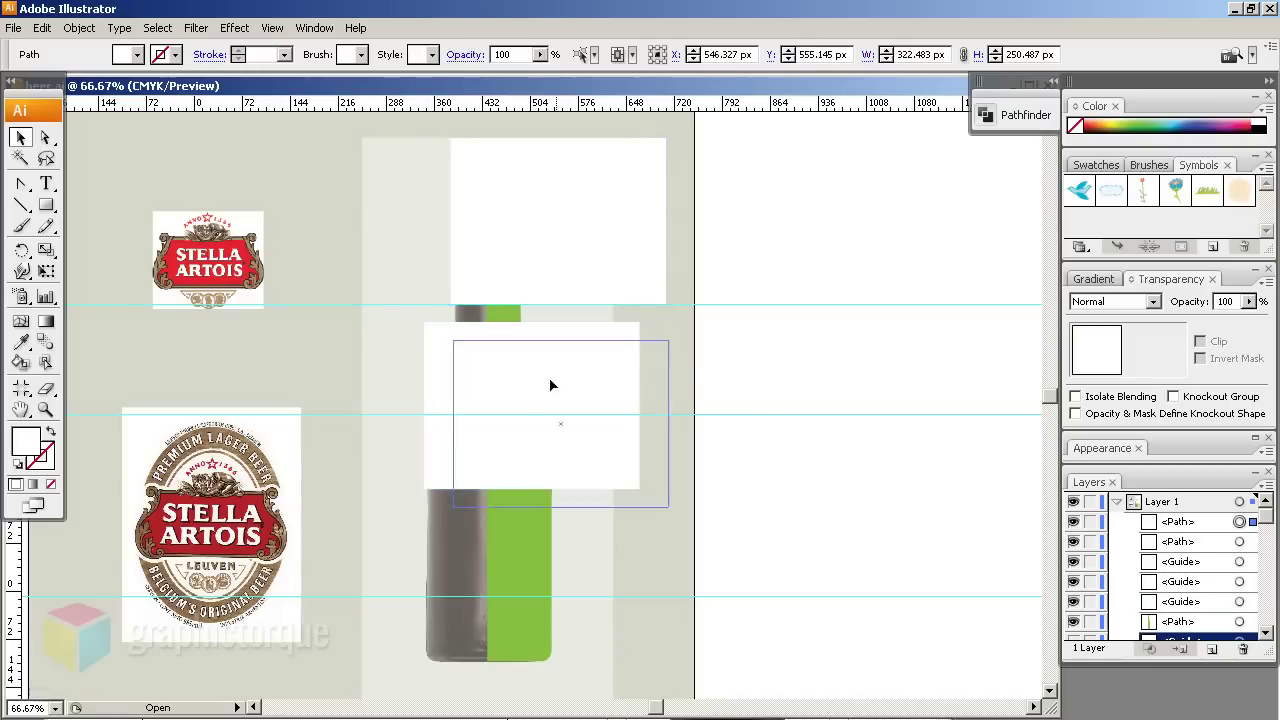
mouse_move(519, 363)
left_mouse_down()
mouse_move(651, 386)
mouse_move(577, 380)
mouse_move(506, 462)
mouse_move(516, 356)
left_mouse_up()
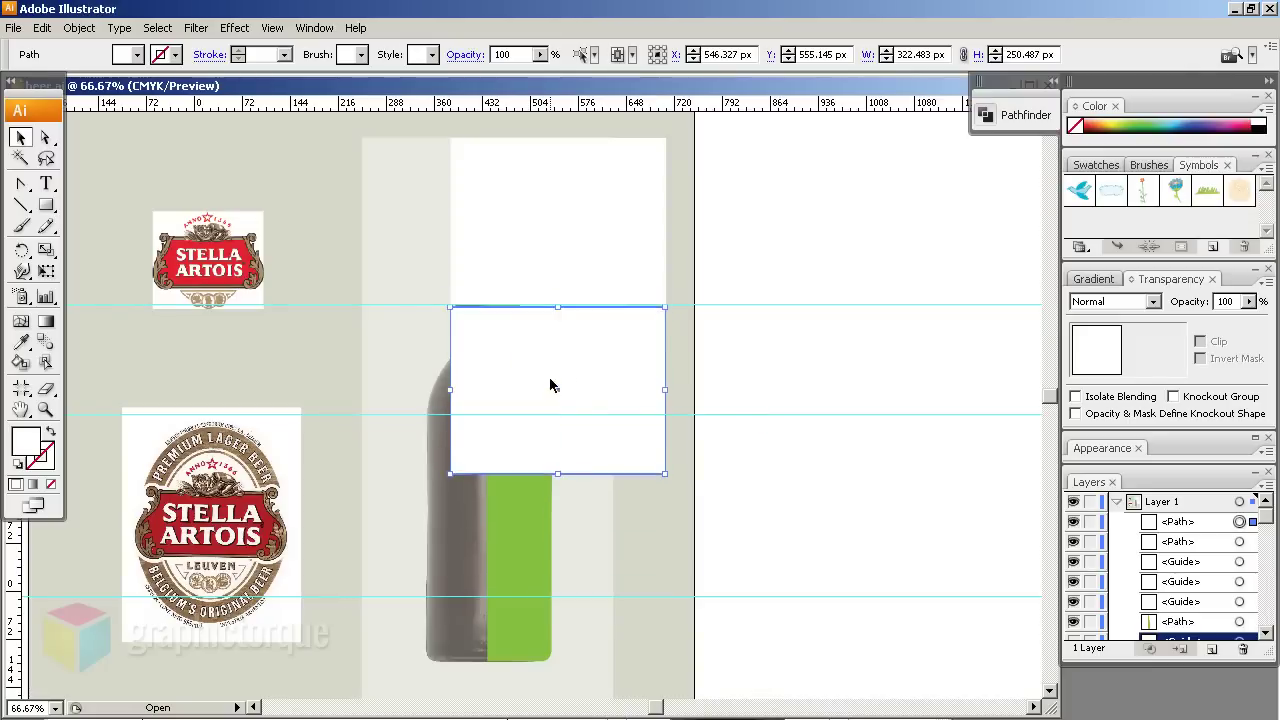
key("shift+Down")
key("shift+Down")
key("shift+Down")
key("shift+Down")
key("shift+Down")
key("shift+Down")
key("shift+Down")
key("shift+Down")
key("shift+Down")
key("shift+Down")
key("shift+Up")
key("shift+Up")
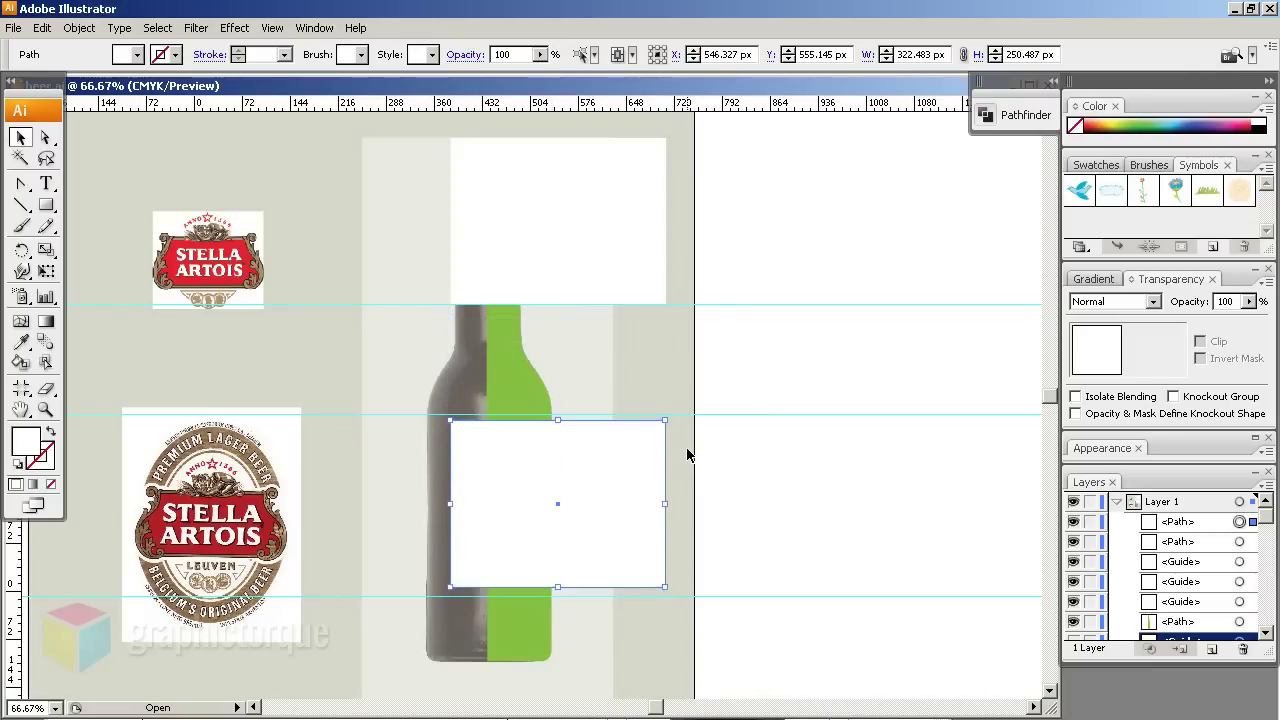
key("shift+Up")
key("shift+Up")
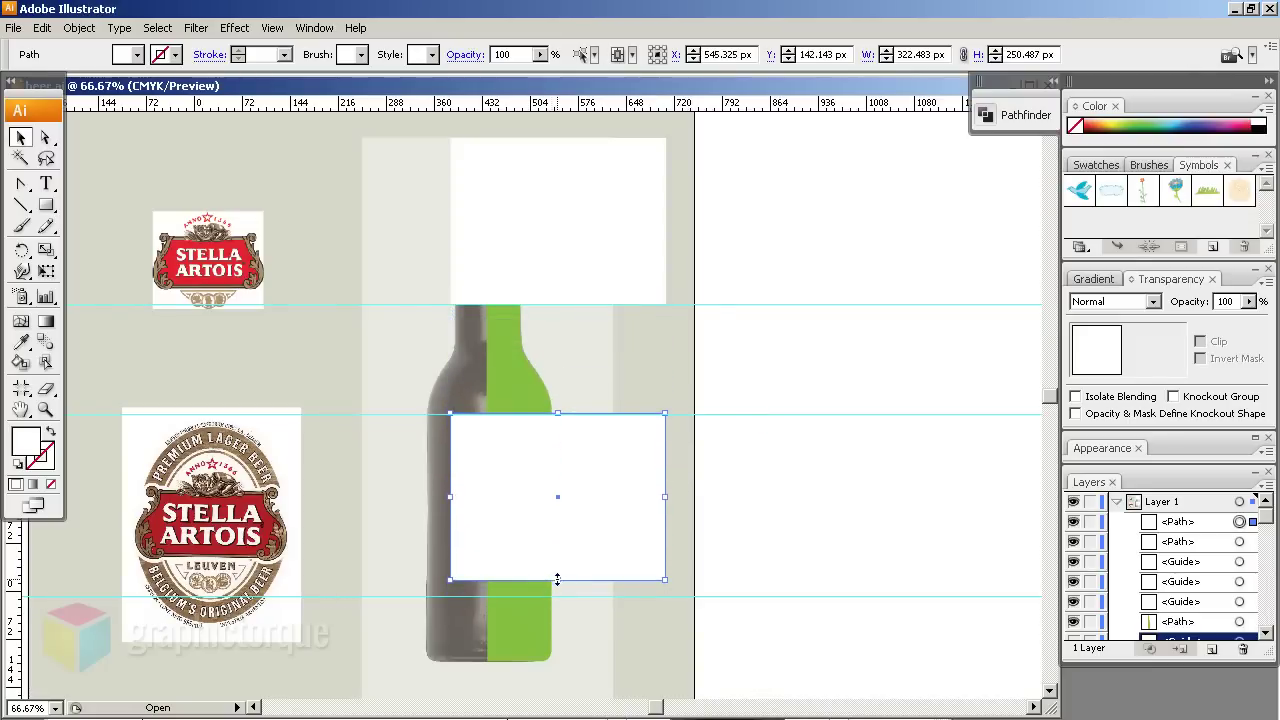
left_click_drag(558, 581, 556, 590)
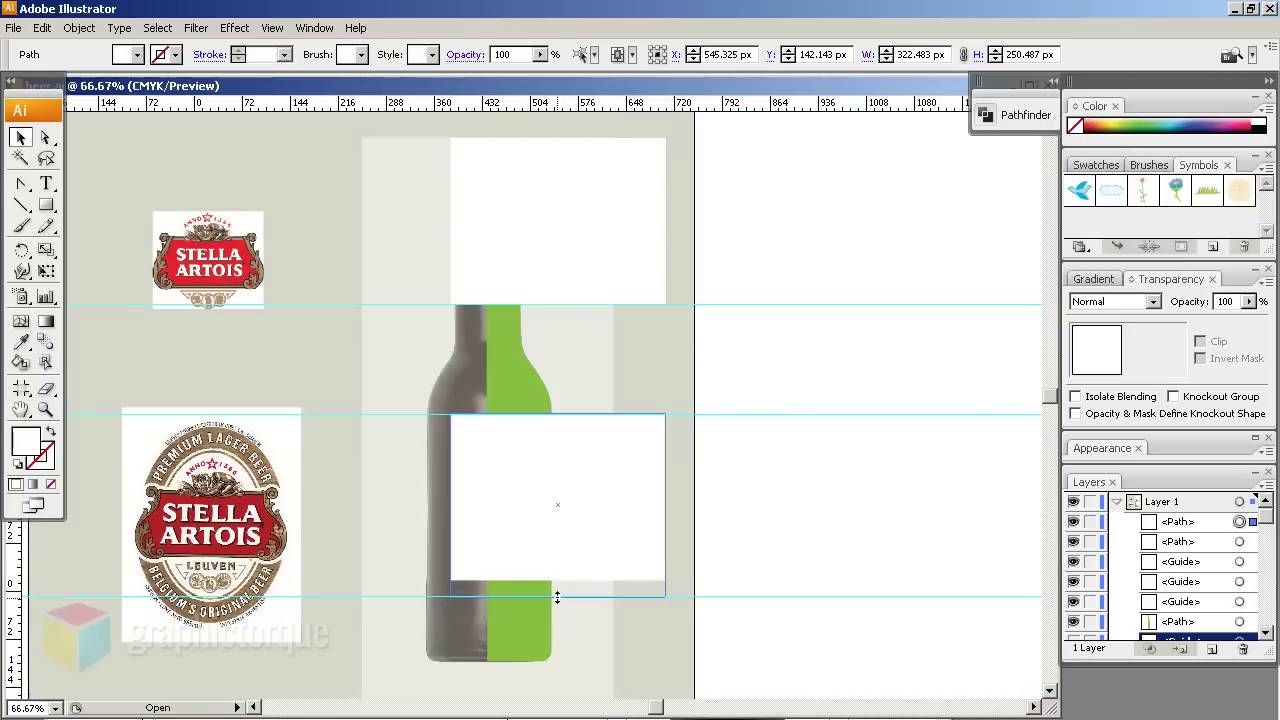
left_click_drag(555, 595, 557, 595)
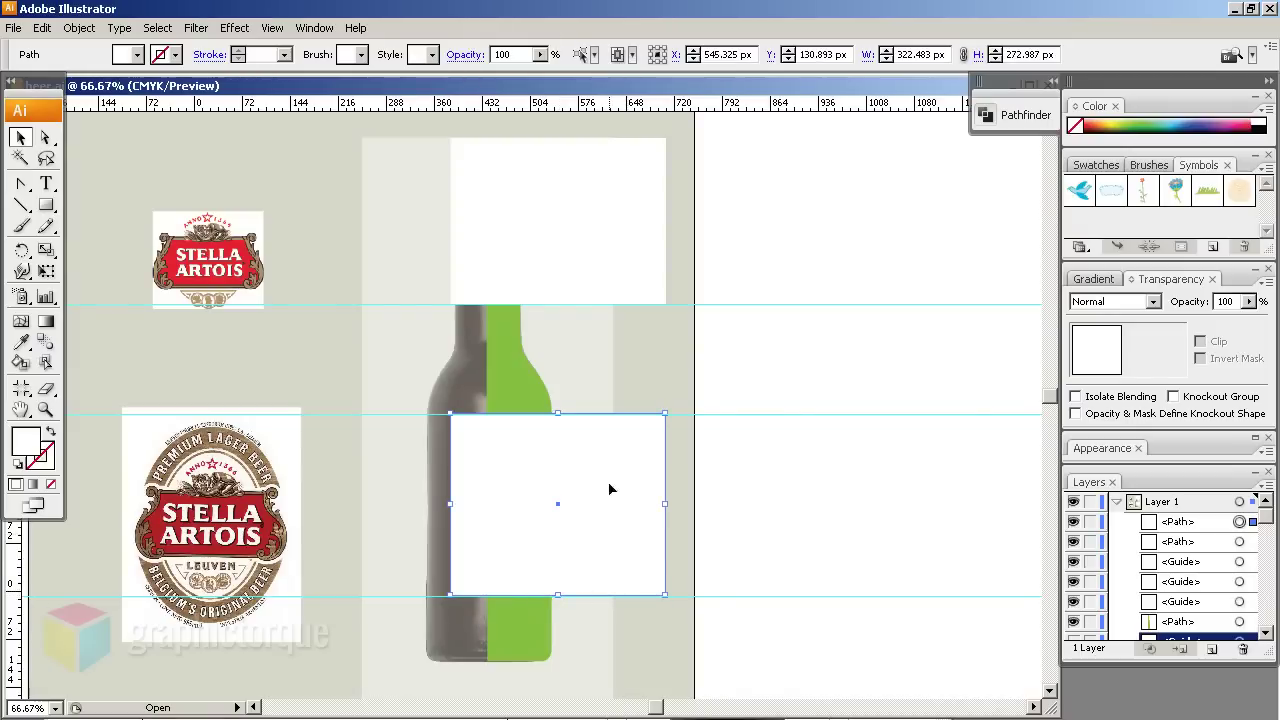
left_click_drag(557, 413, 557, 418)
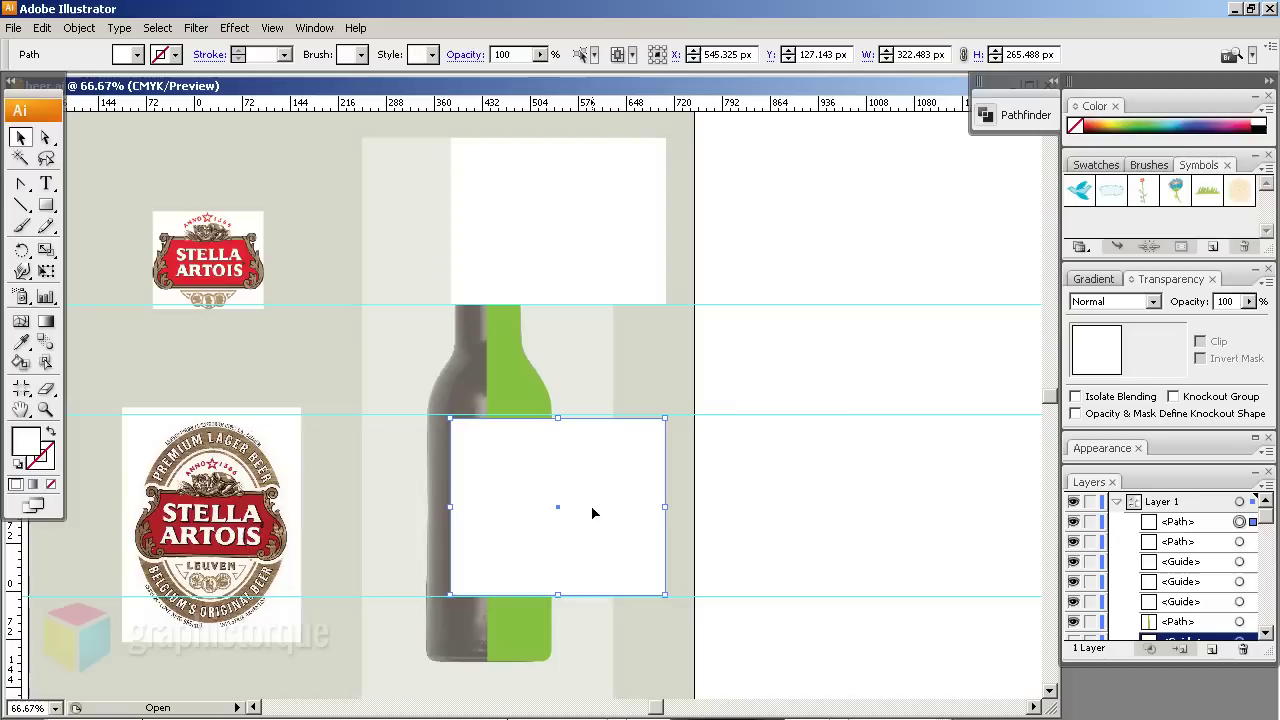
left_click(576, 268, "shift")
left_click(518, 350, "shift")
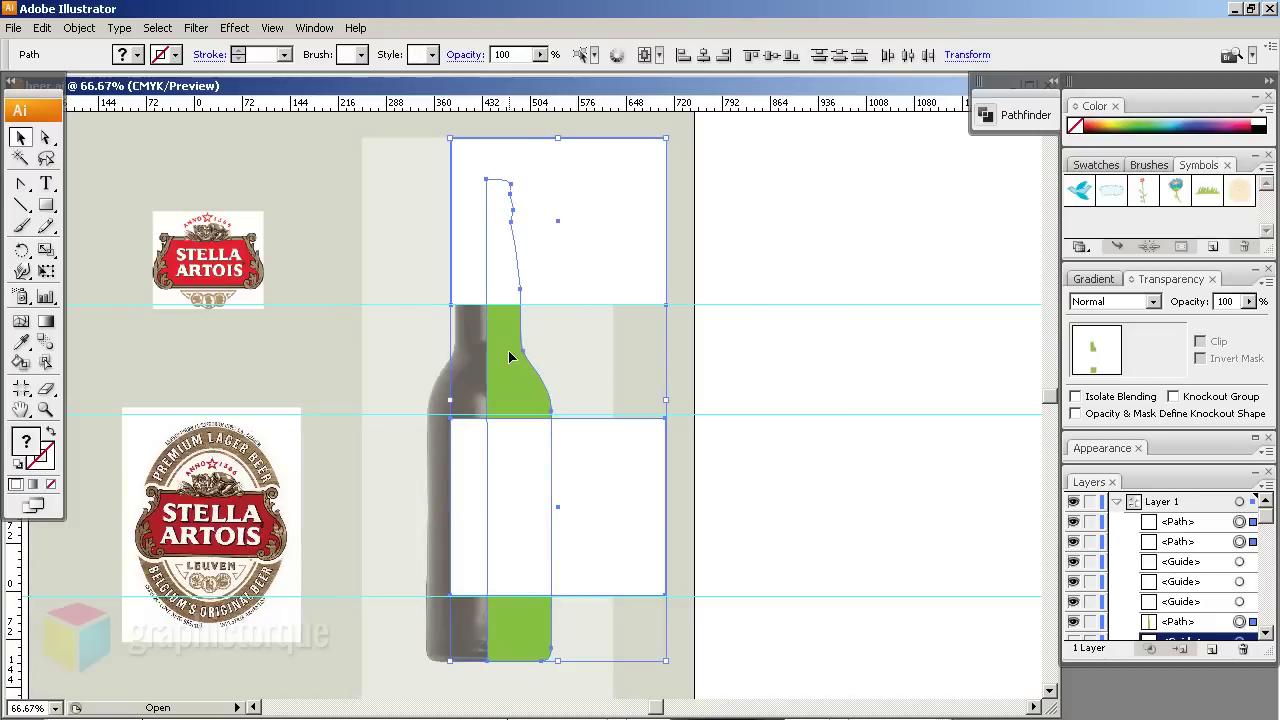
Divide the selected shapes with the Pathfinder Divide command
left_click(1010, 117)
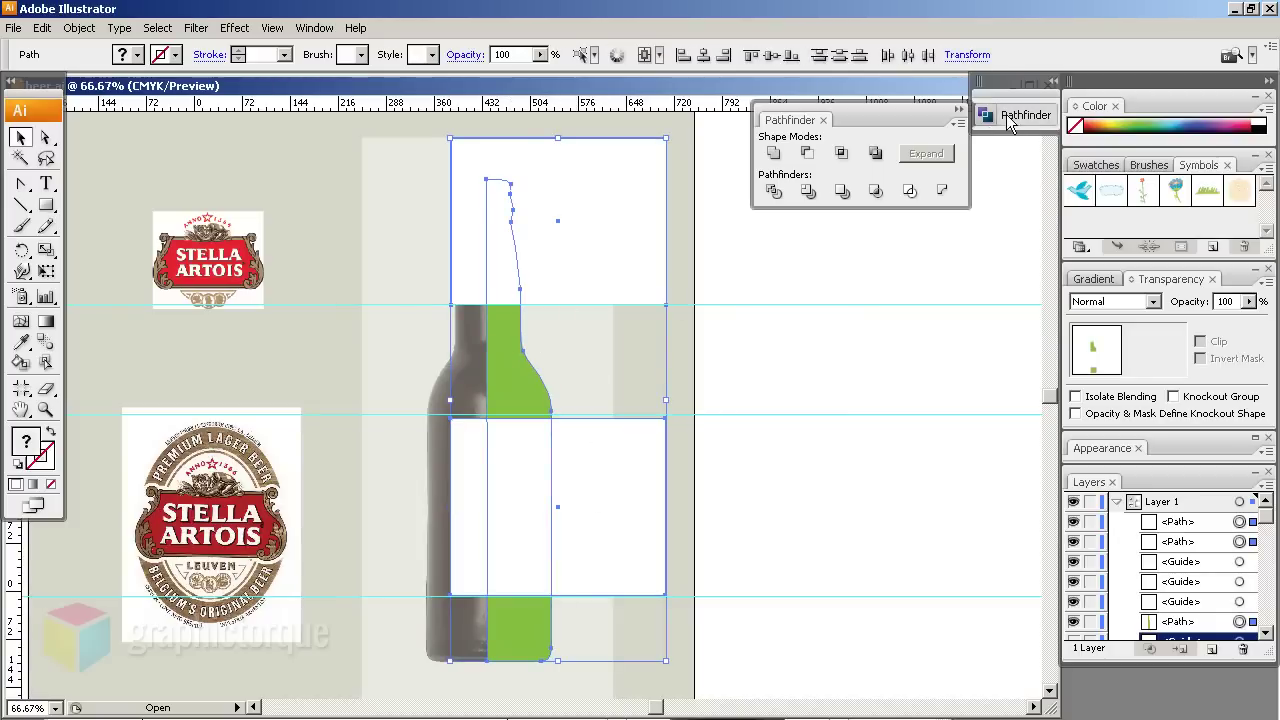
left_click(774, 194)
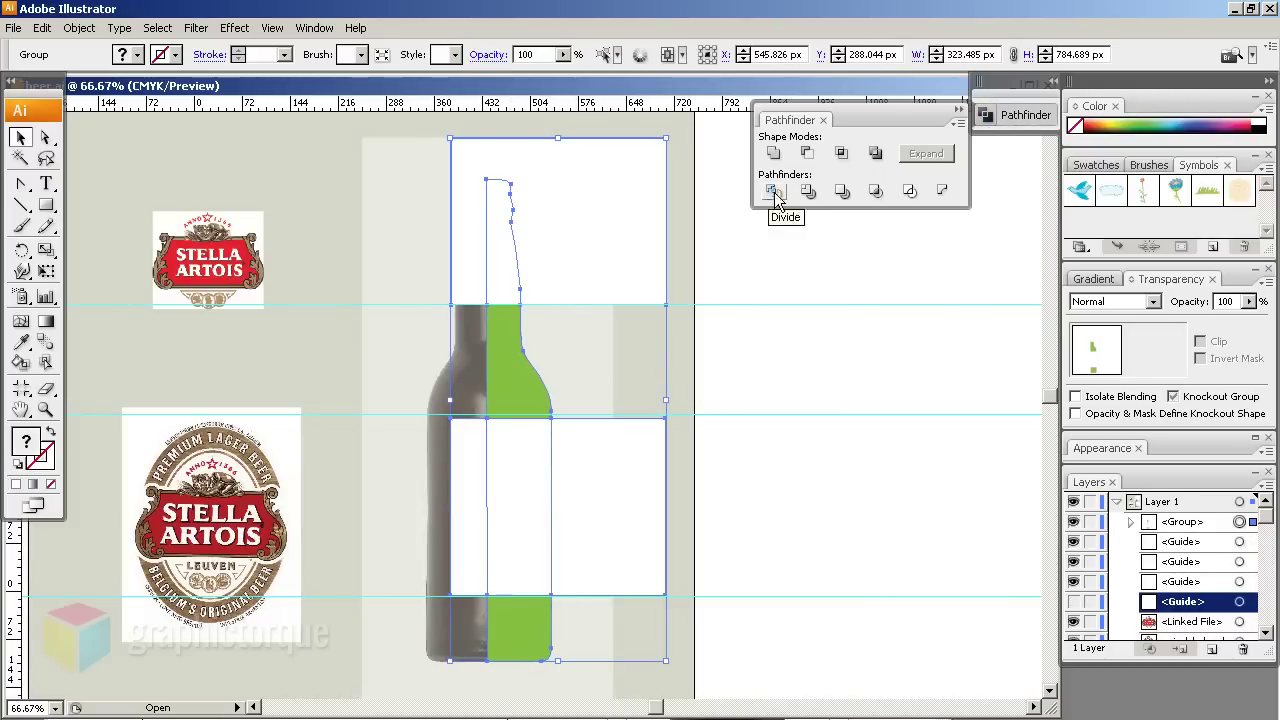
left_click(603, 378)
Inside the group, delete the leftover top rectangle and both label rectangle pieces
double_click(585, 265)
left_click(583, 257)
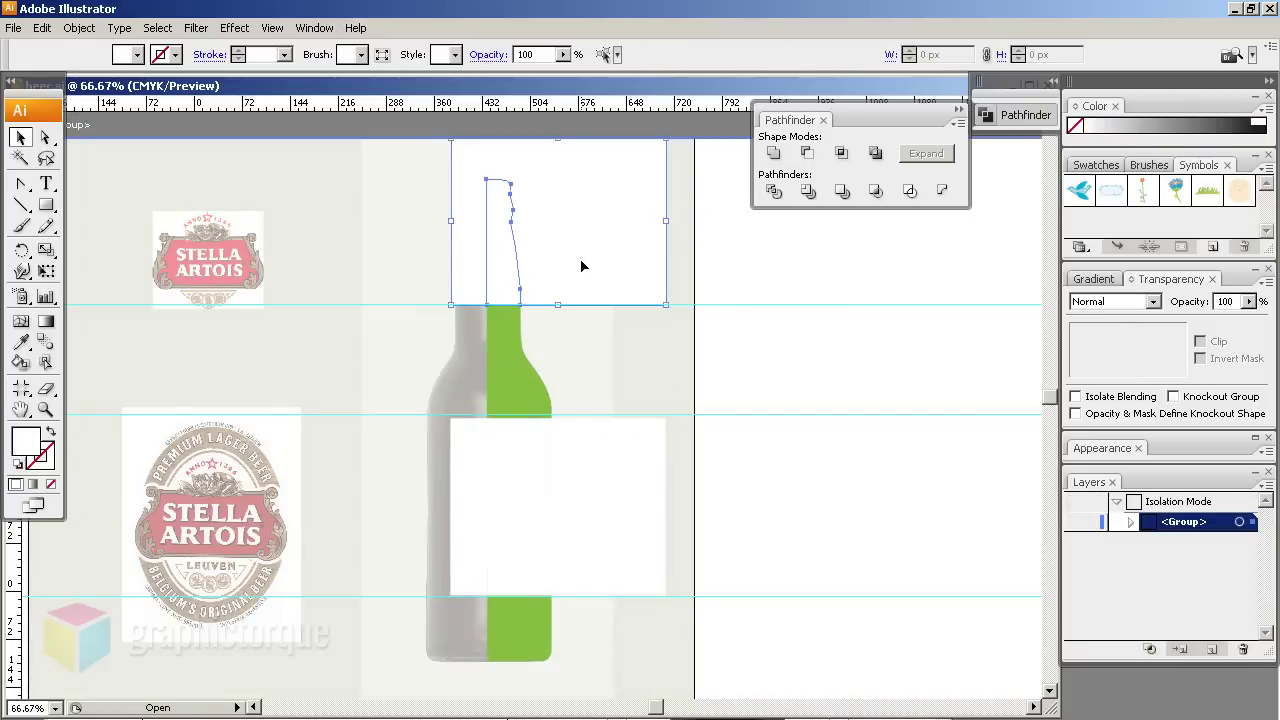
key("Delete")
left_click(582, 449)
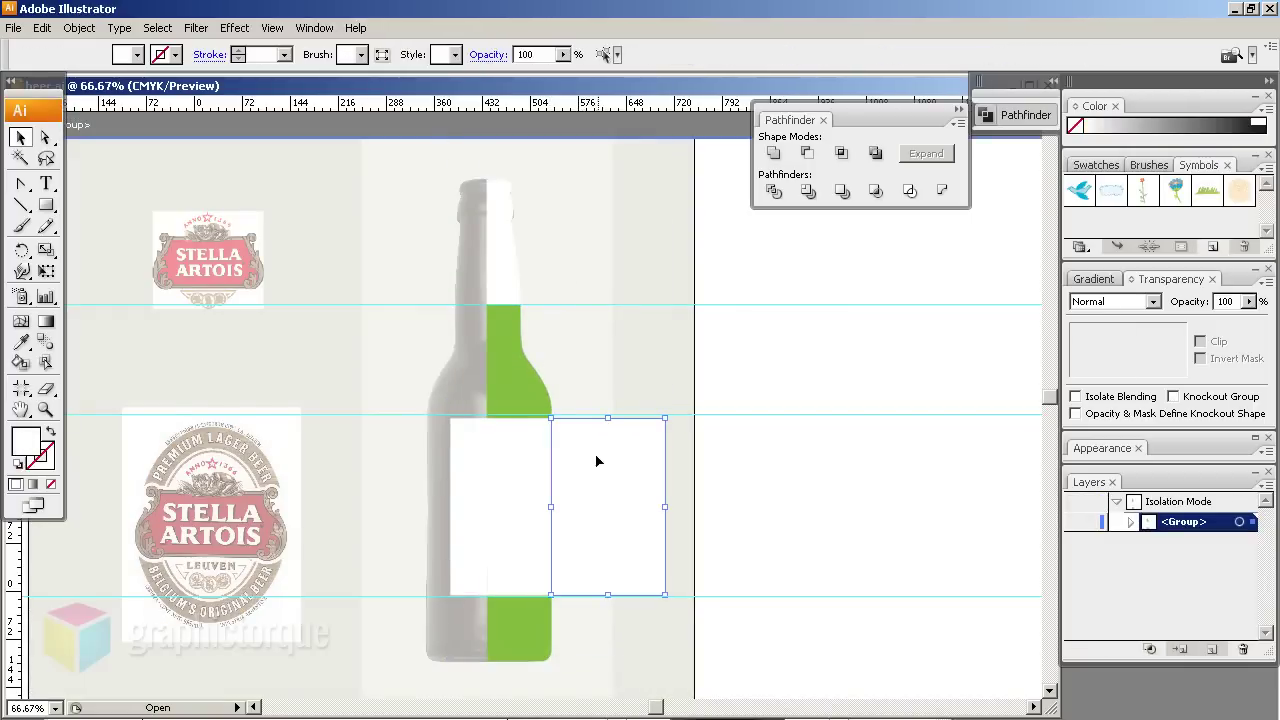
key("Delete")
left_click(476, 468)
key("Delete")
double_click(575, 478)
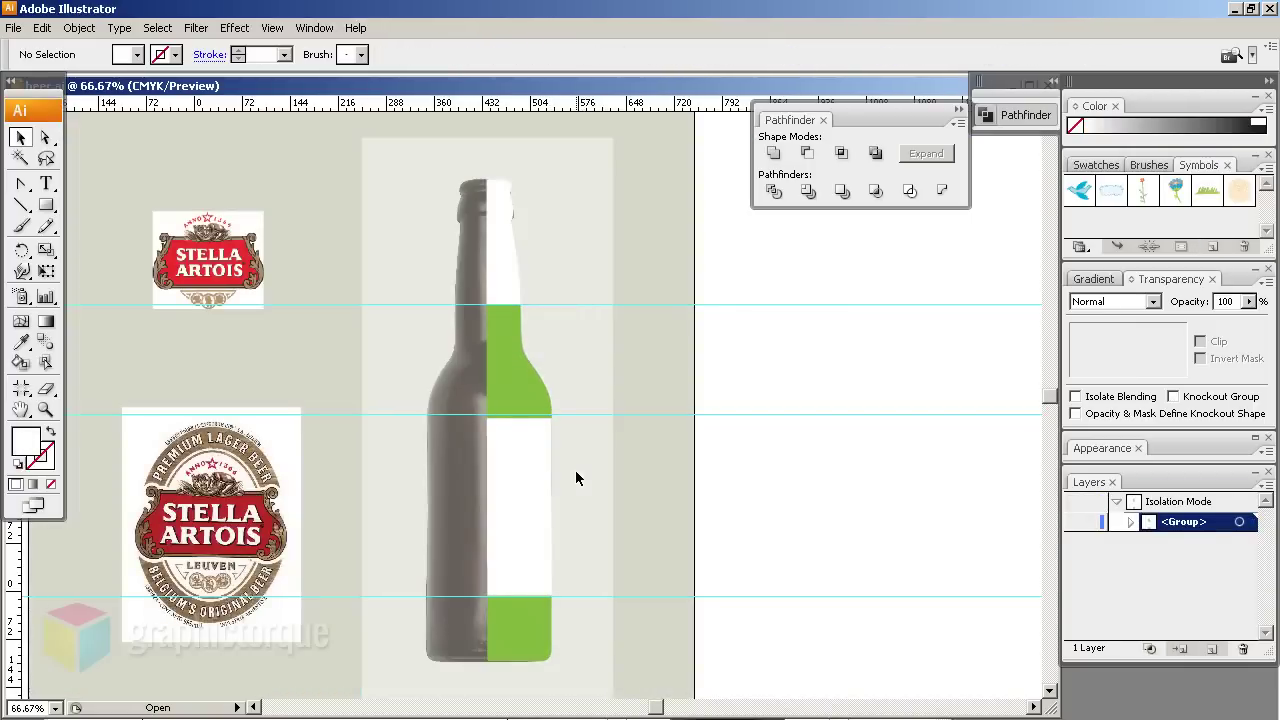
Delete the white neck piece and reselect the divided bottle group
left_click(519, 457)
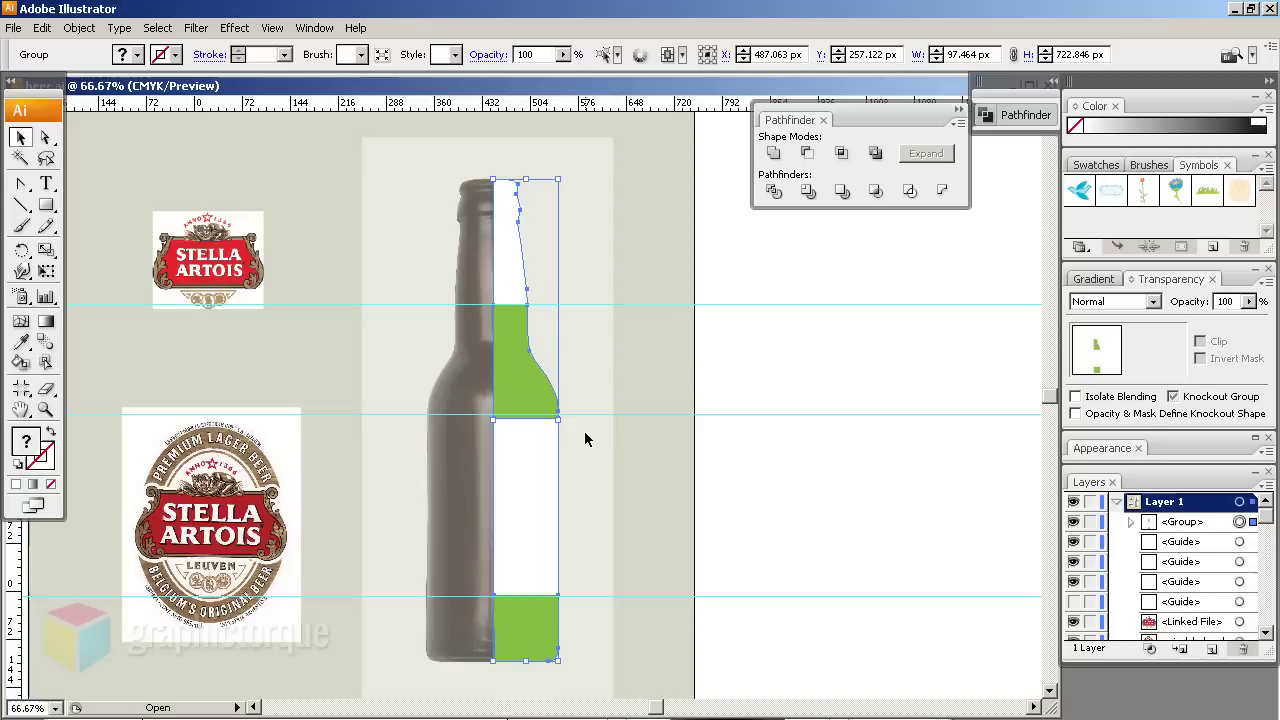
double_click(506, 266)
left_click(506, 266)
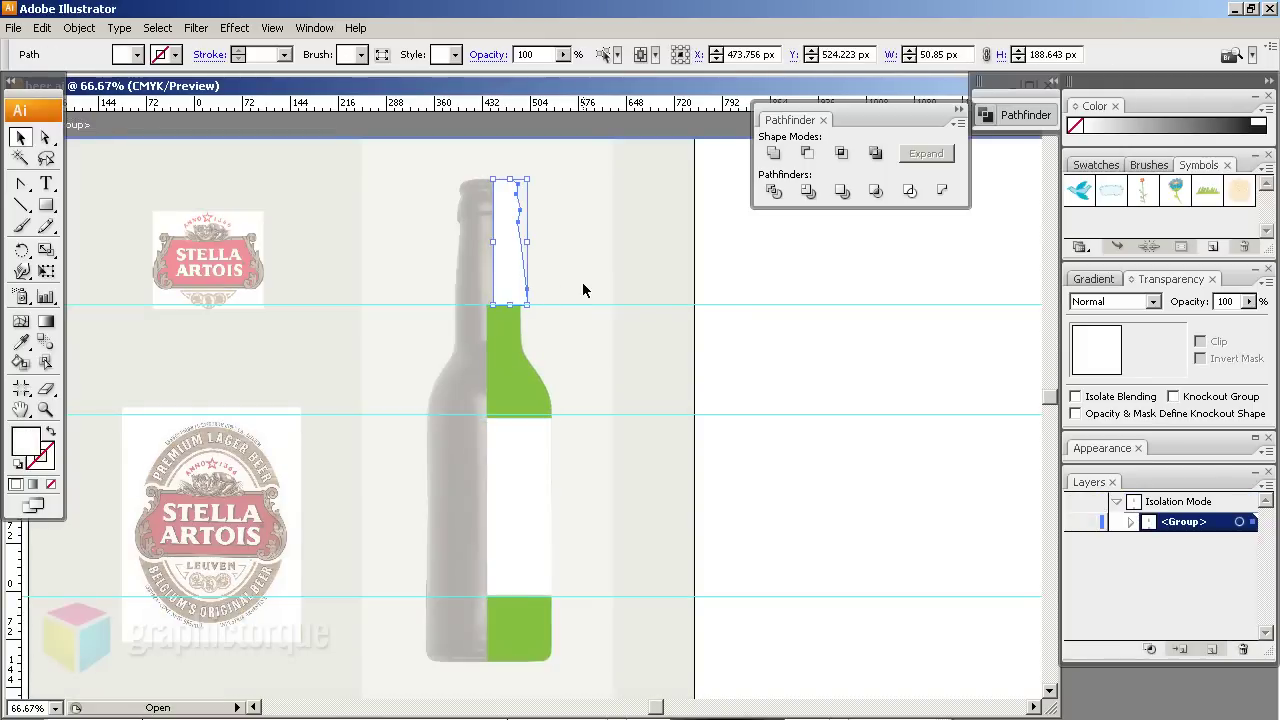
key("Delete")
double_click(485, 381)
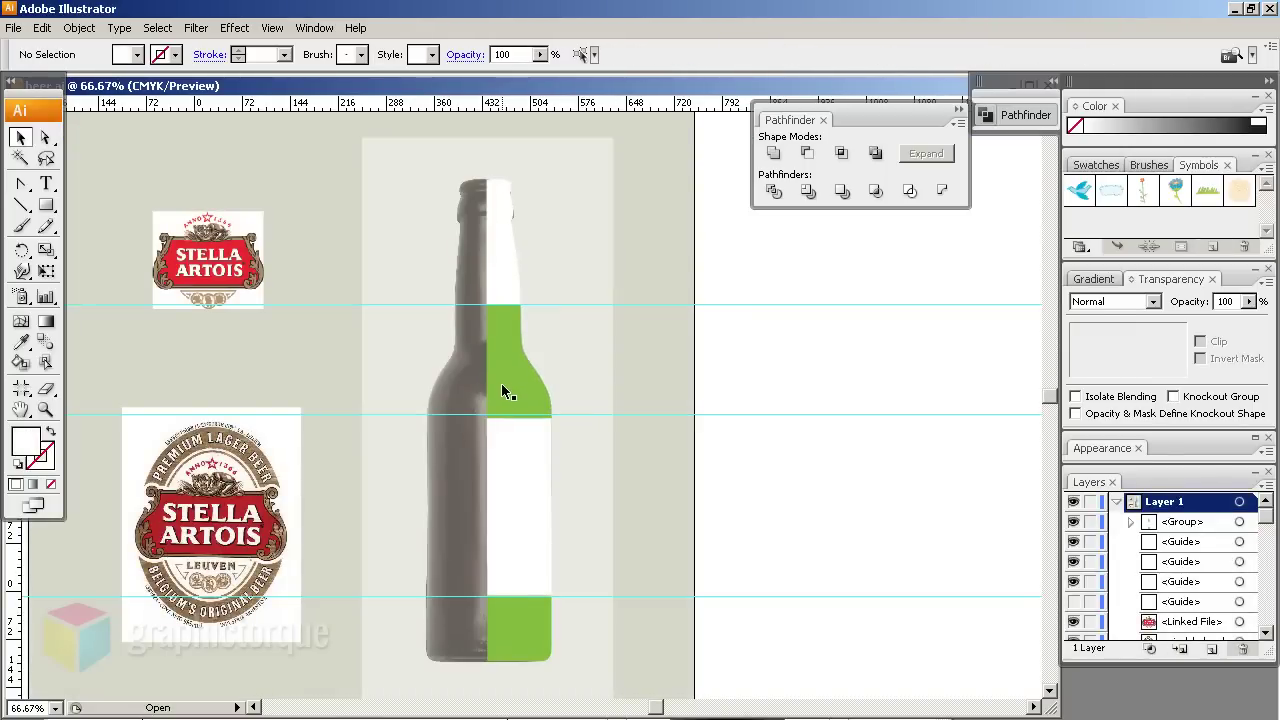
left_click(501, 386)
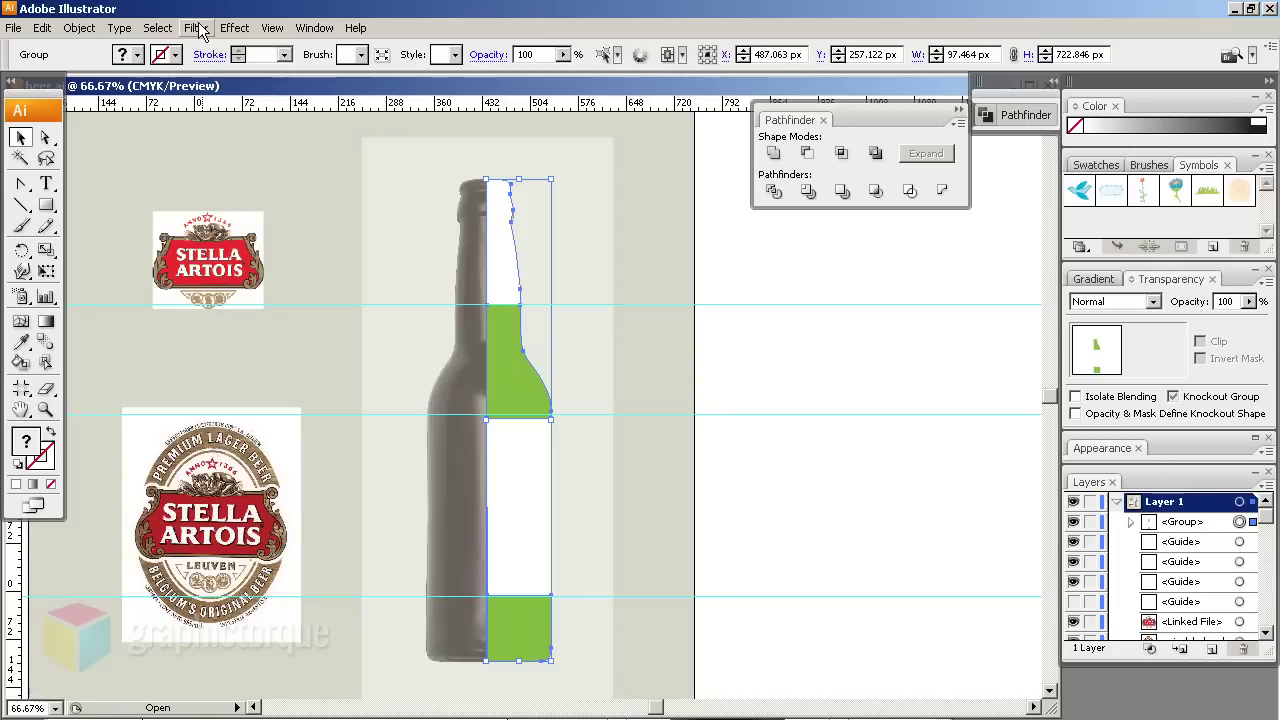
left_click(235, 28)
mouse_move(251, 134)
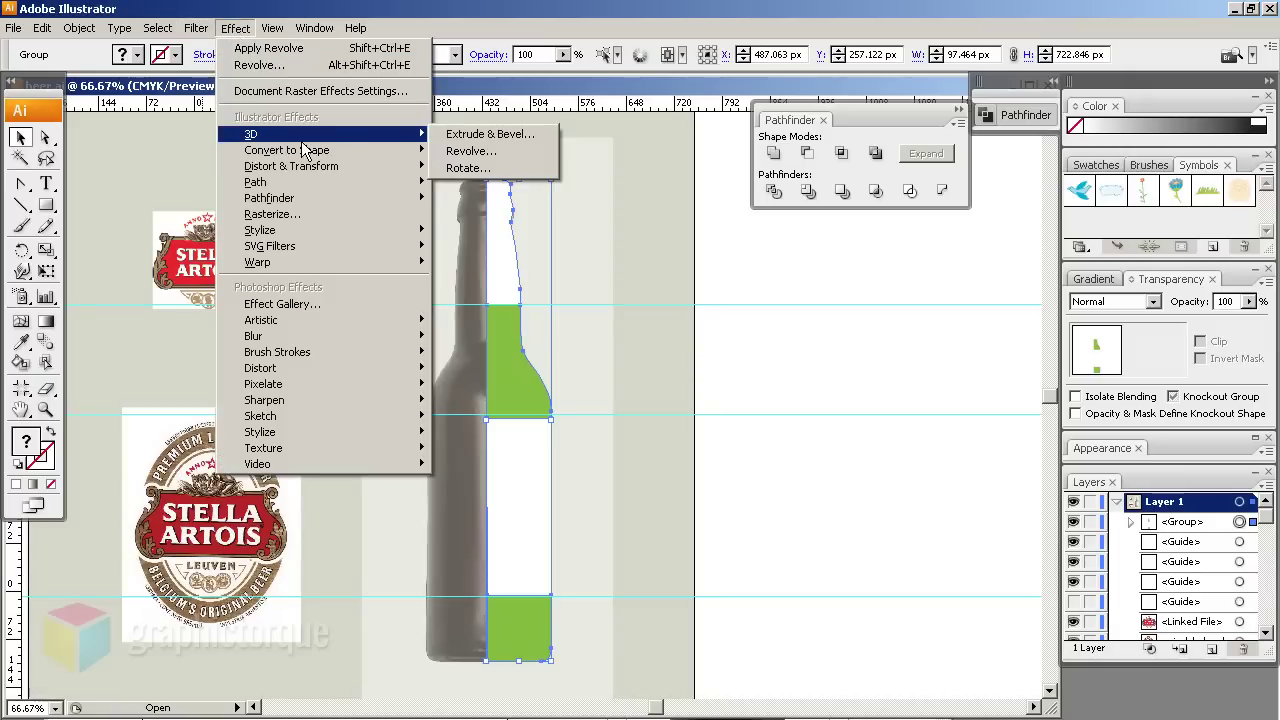
left_click(540, 151)
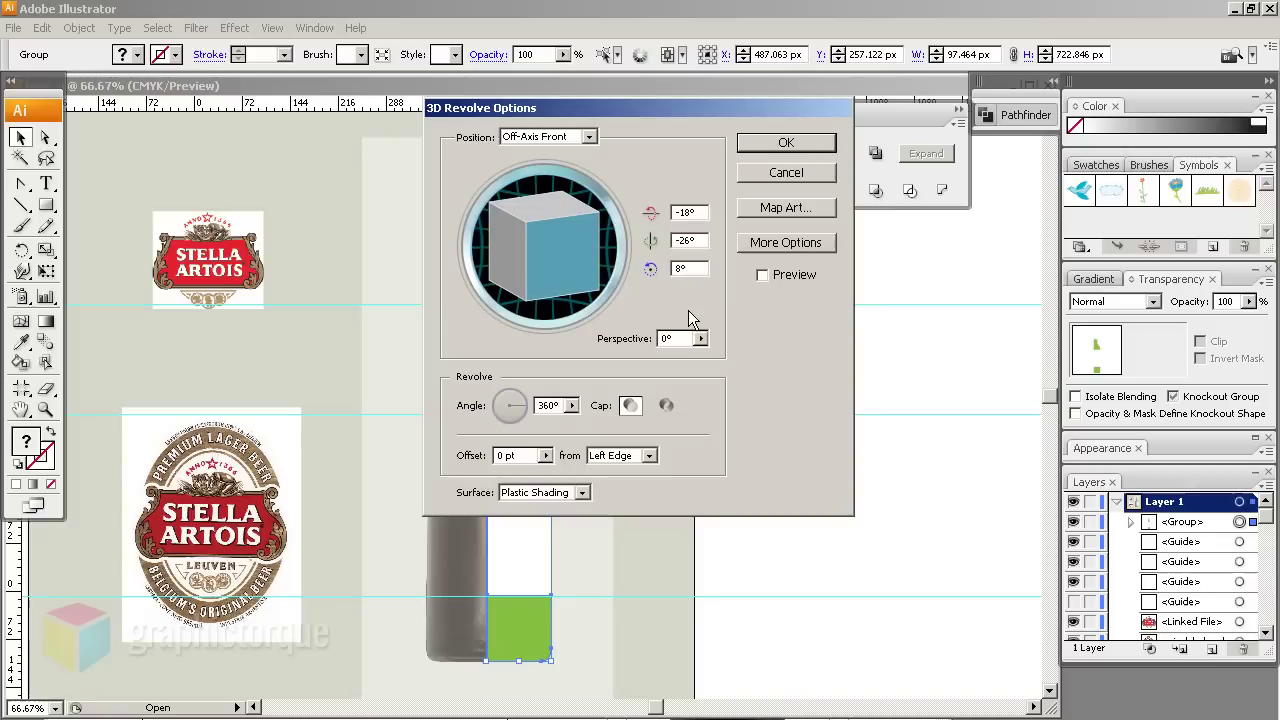
left_click_drag(716, 107, 882, 249)
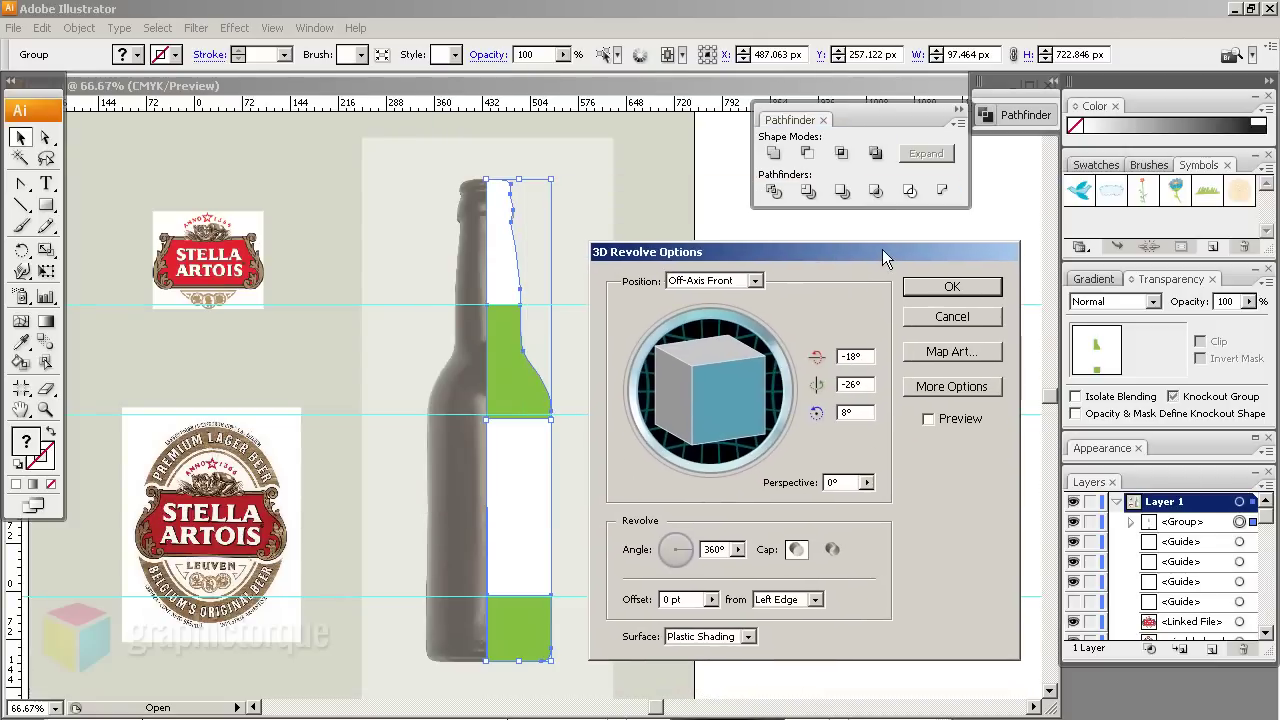
left_click(953, 316)
Try dragging the large label image into Symbols and dismiss the linked-image error
left_click(222, 515)
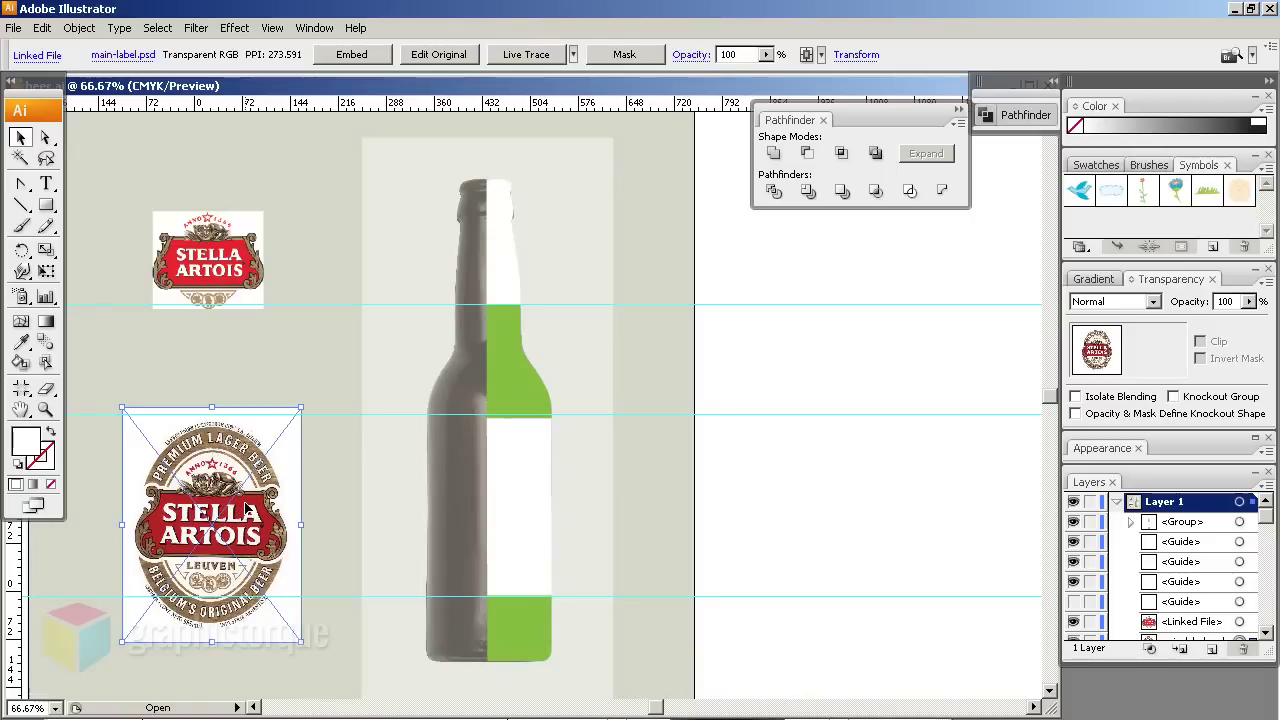
left_click_drag(245, 508, 1115, 230)
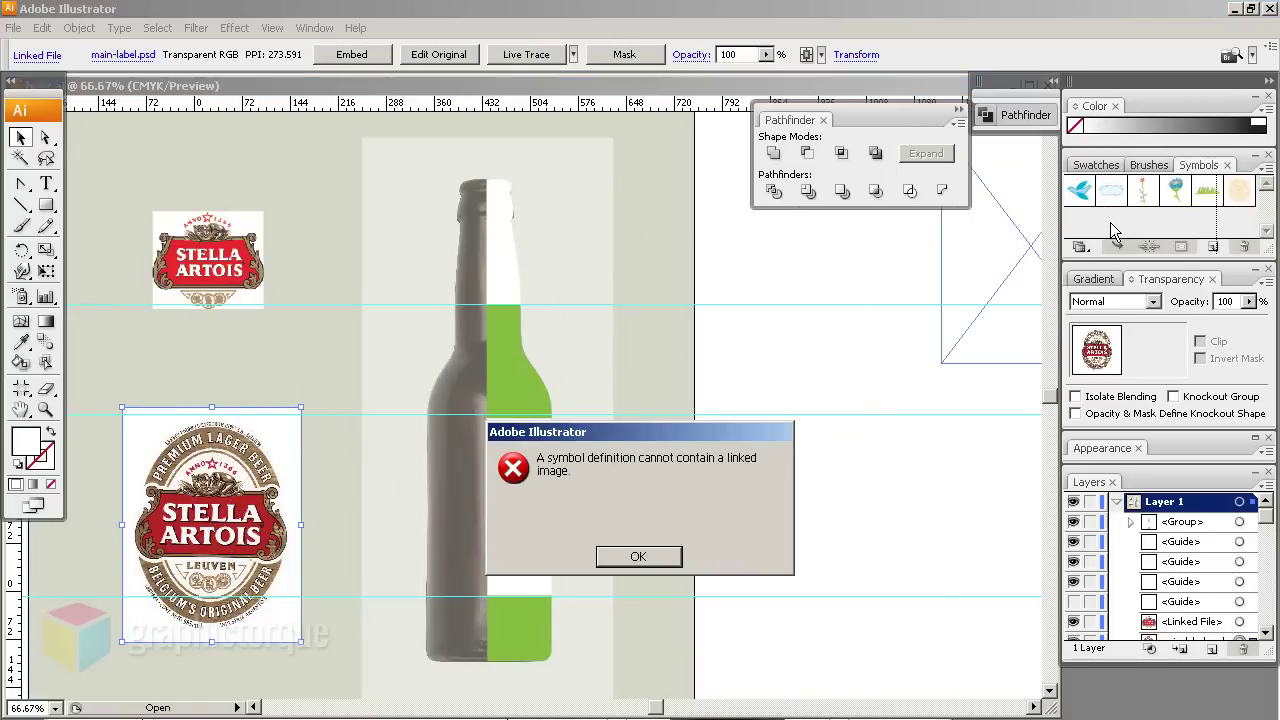
left_click(655, 560)
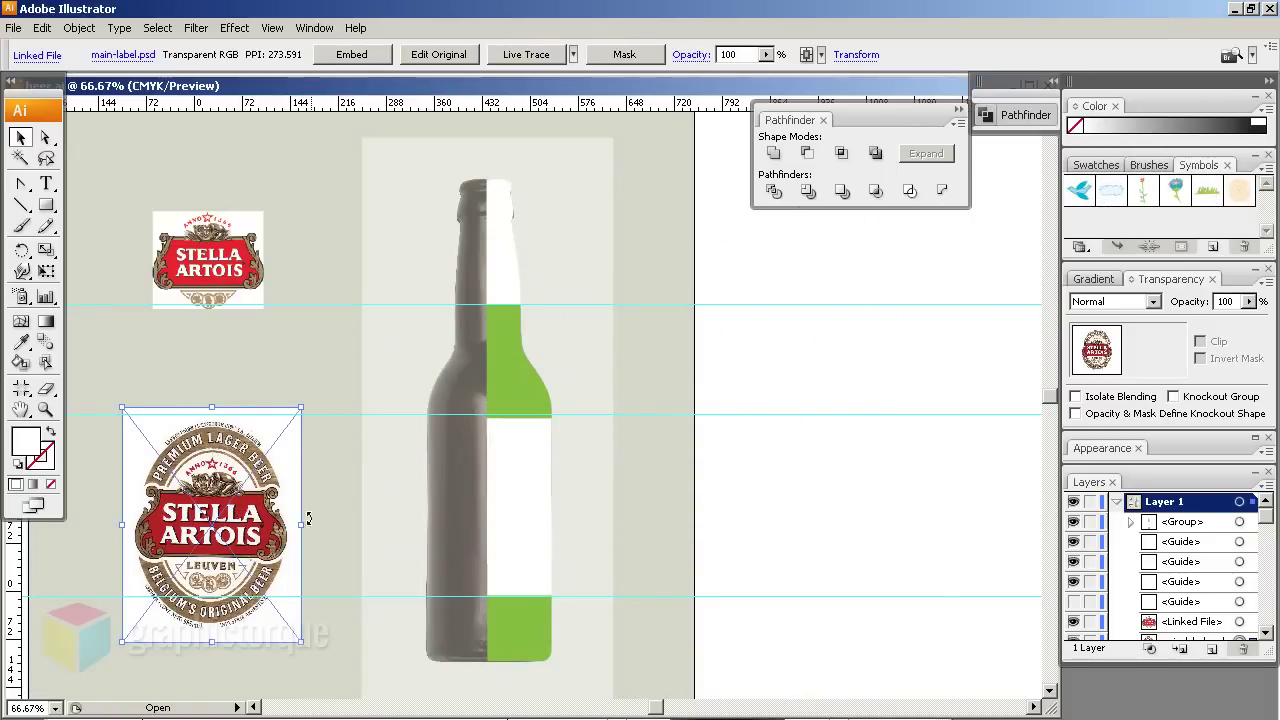
Live Trace the label in Color mode with 140 maximum colours
left_click(80, 28)
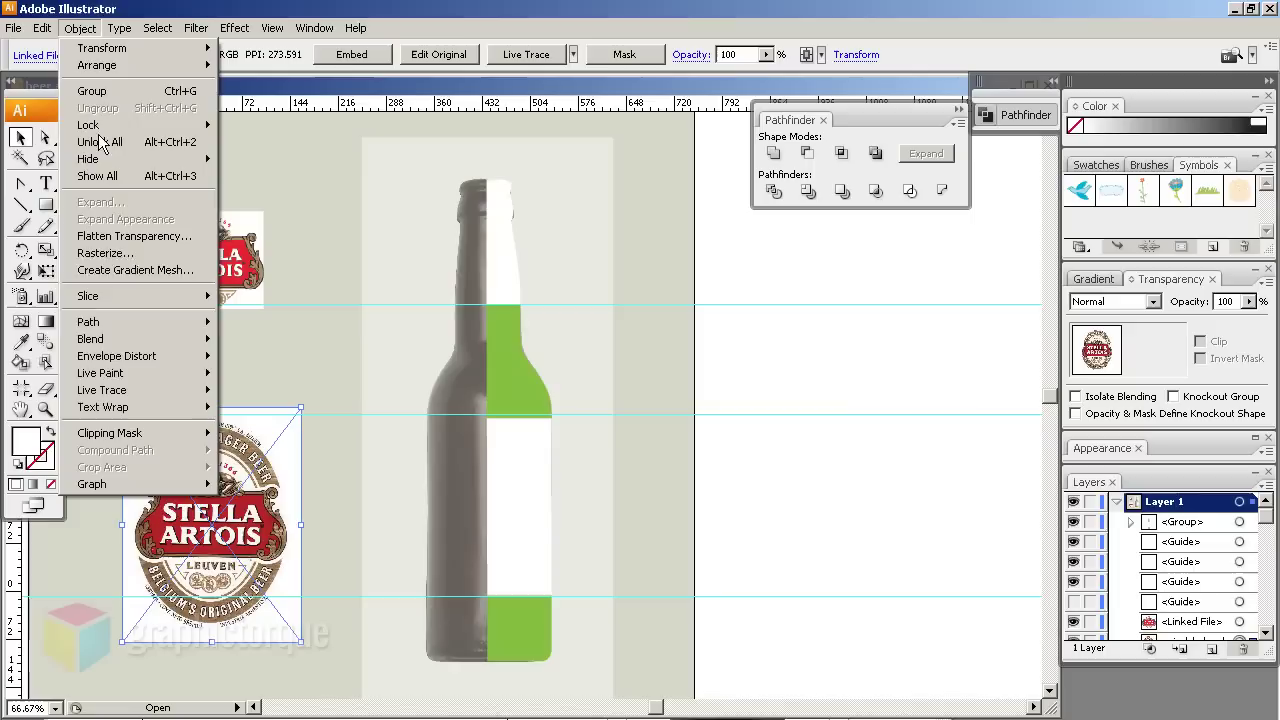
mouse_move(101, 390)
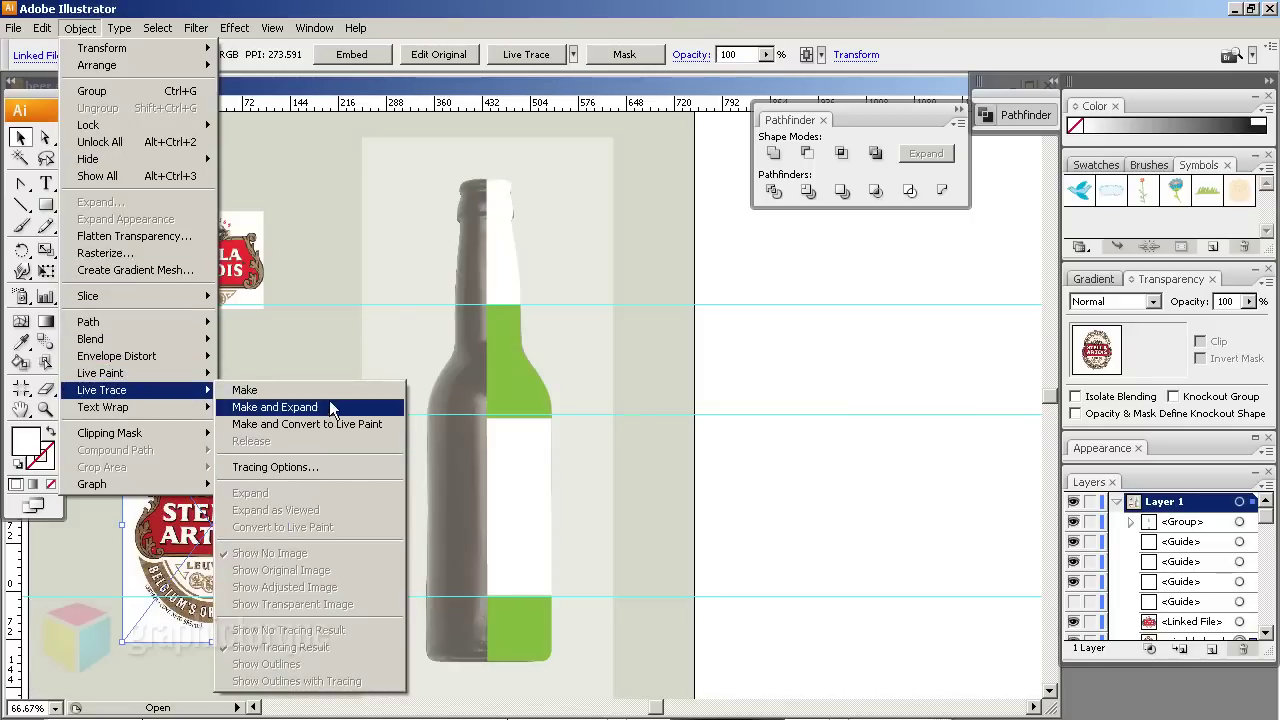
left_click(333, 467)
left_click_drag(976, 341, 897, 270)
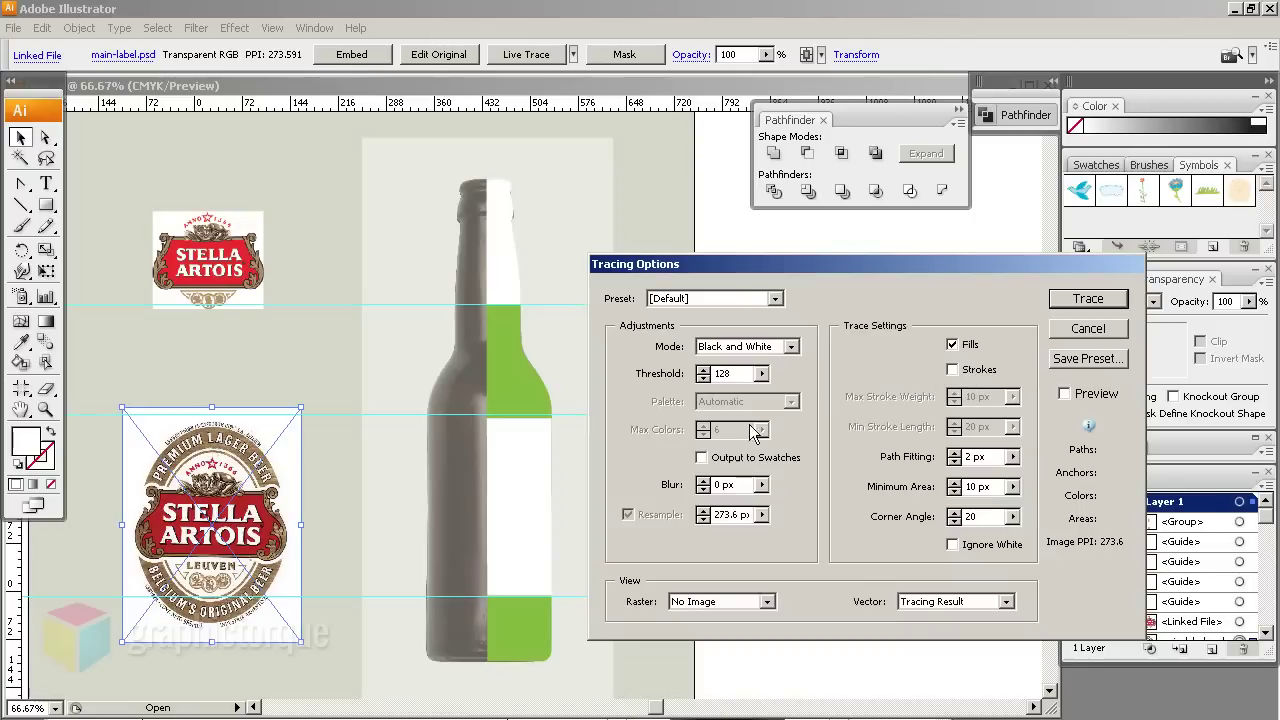
left_click(762, 346)
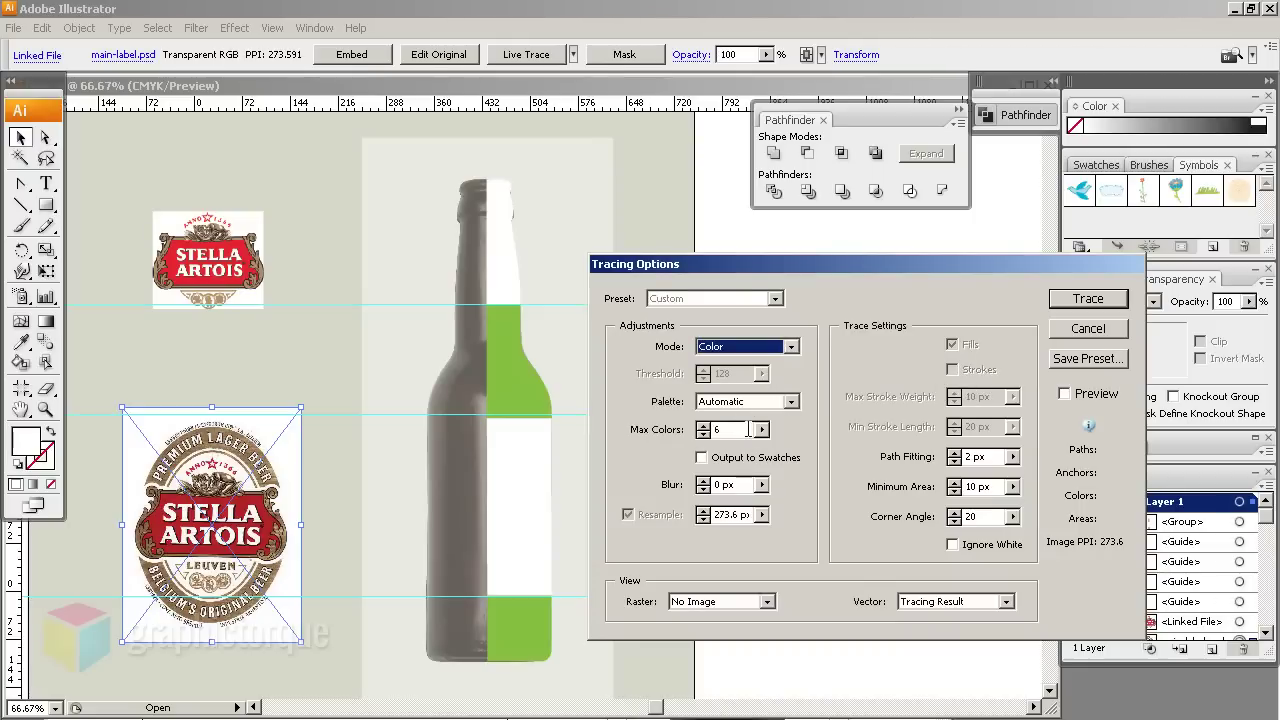
double_click(744, 429)
type("140")
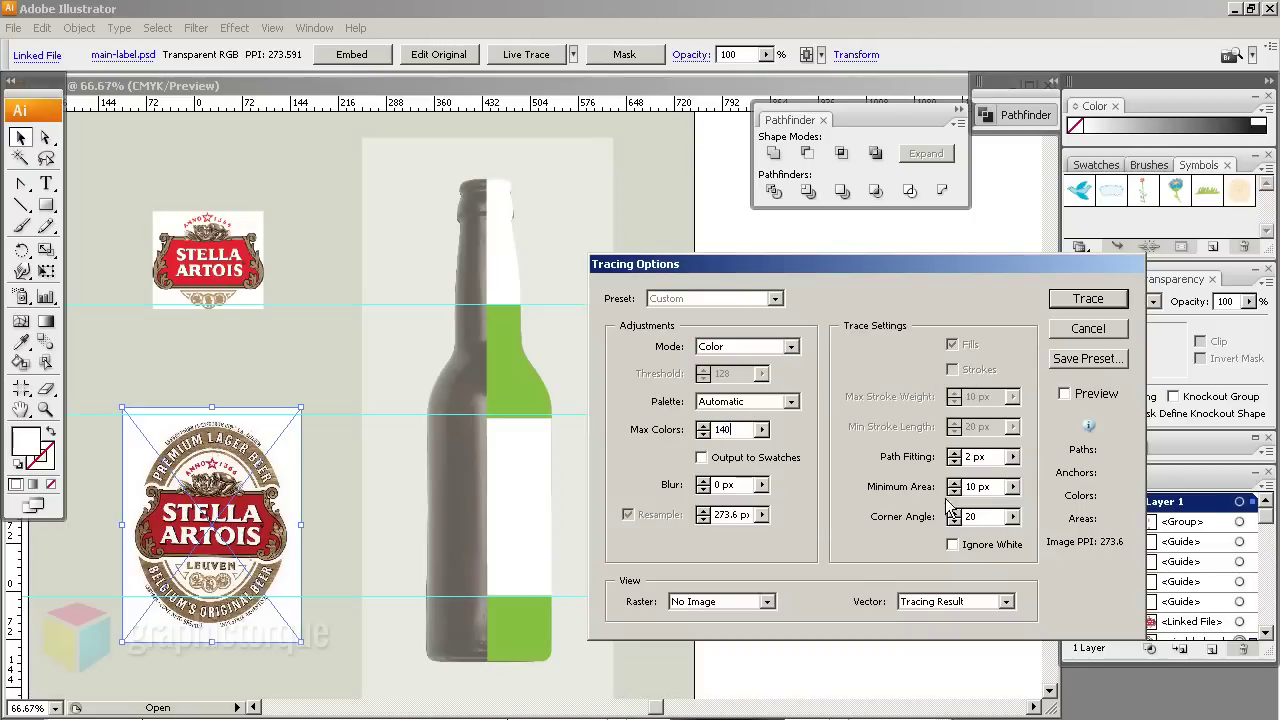
left_click(1065, 395)
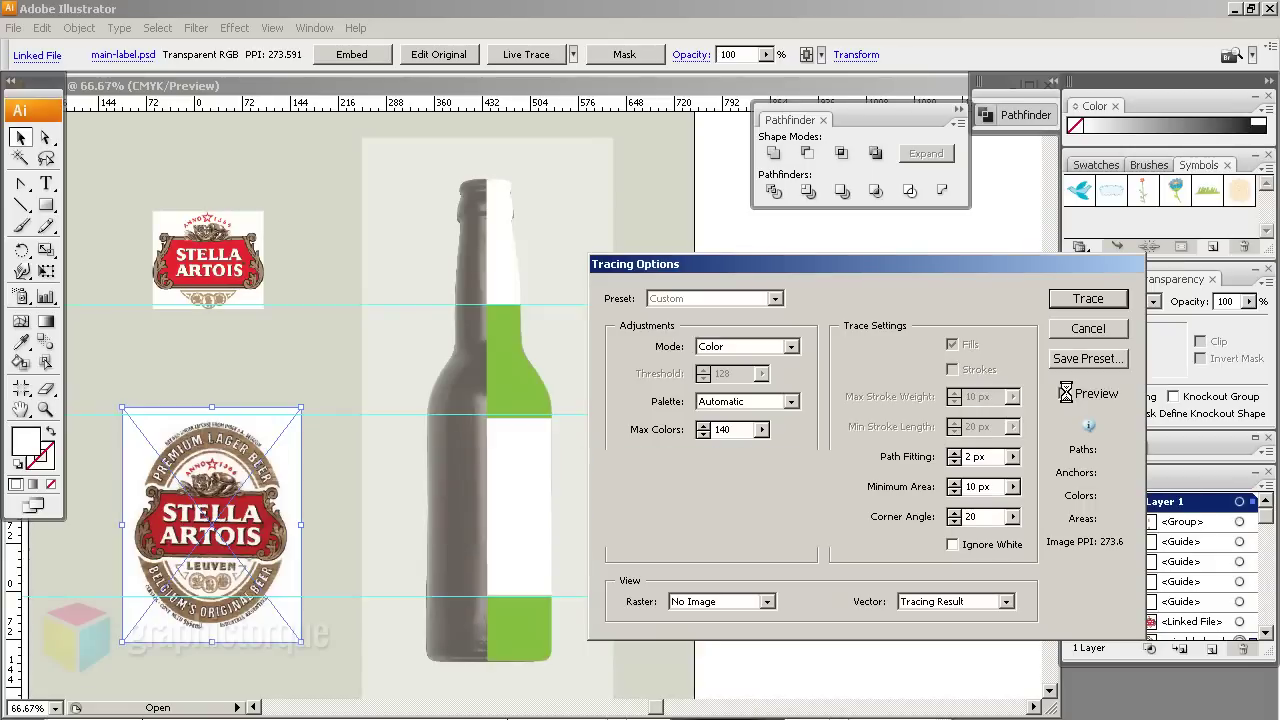
left_click(1065, 393)
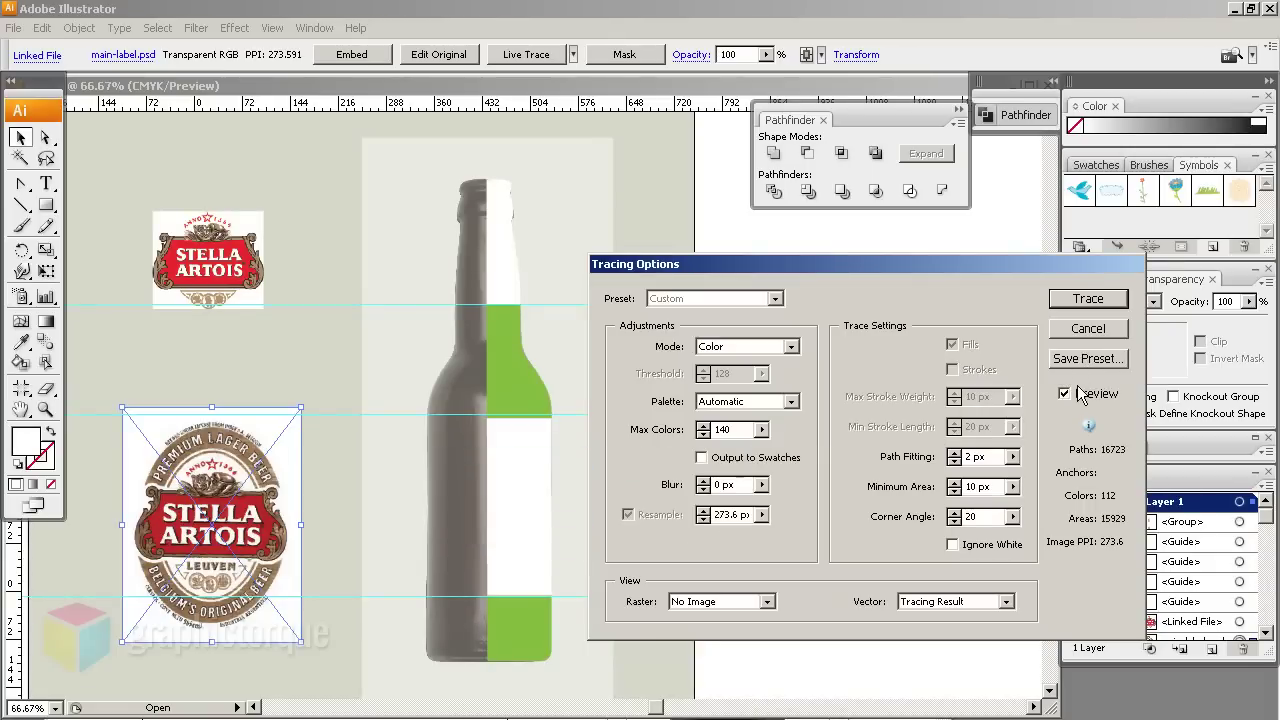
left_click(1080, 298)
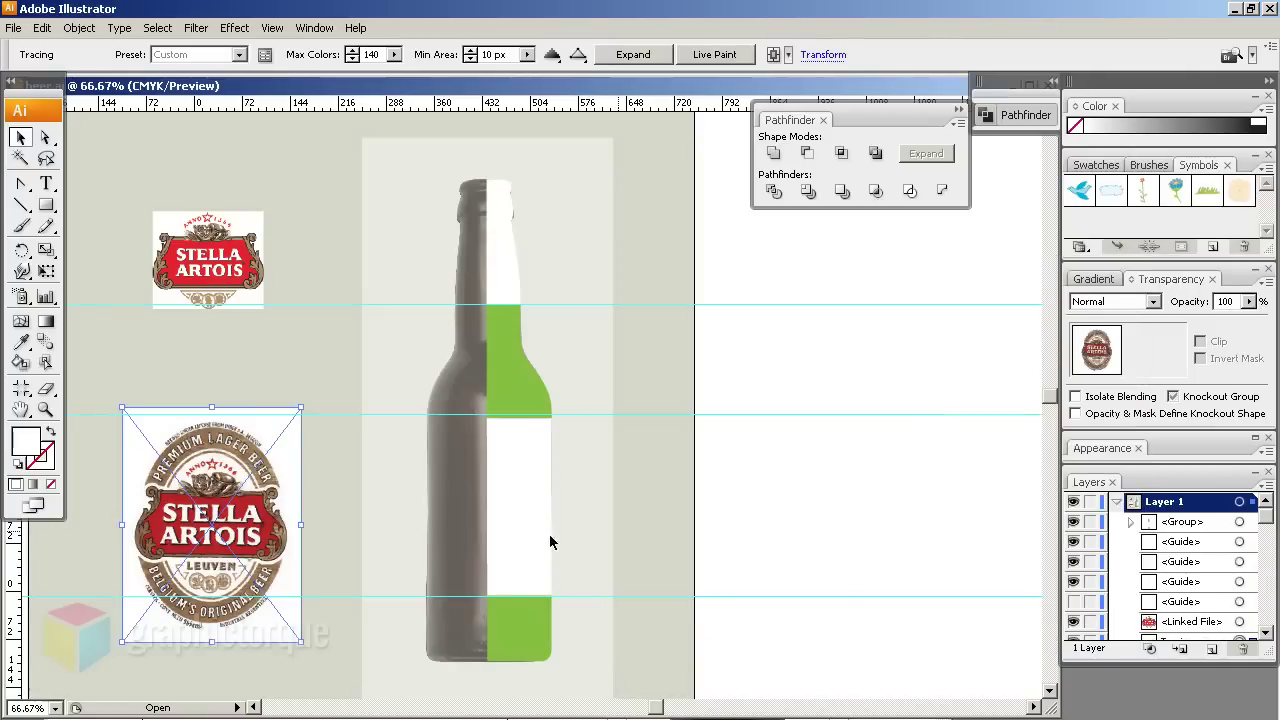
Drag the traced label into Symbols as a Graphic symbol named 'main'
left_click(326, 466)
left_click(270, 488)
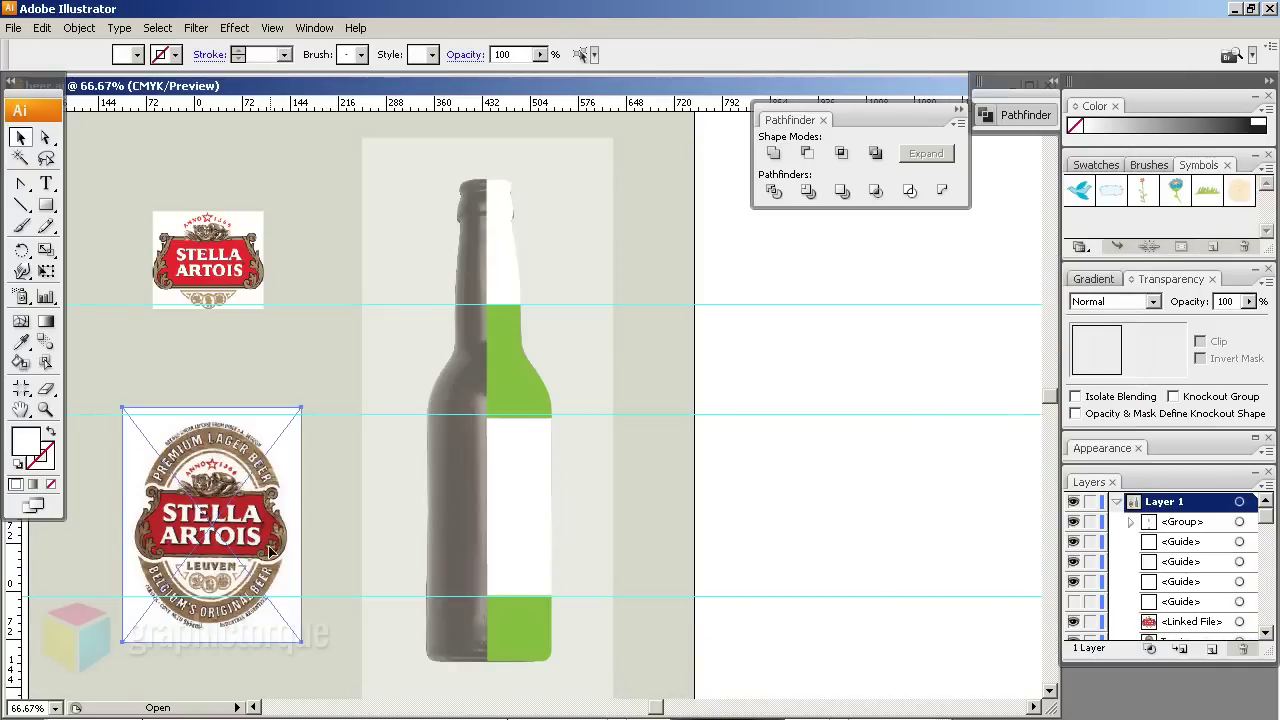
left_click_drag(222, 488, 1128, 229)
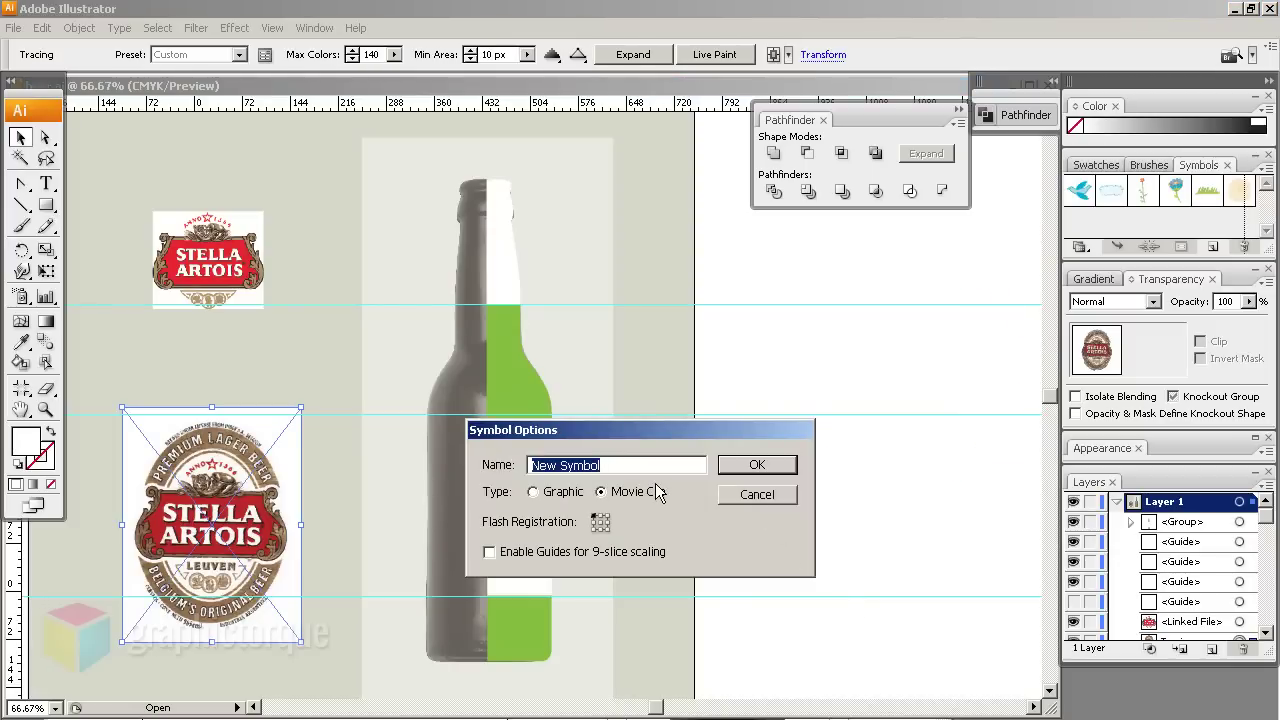
type("main")
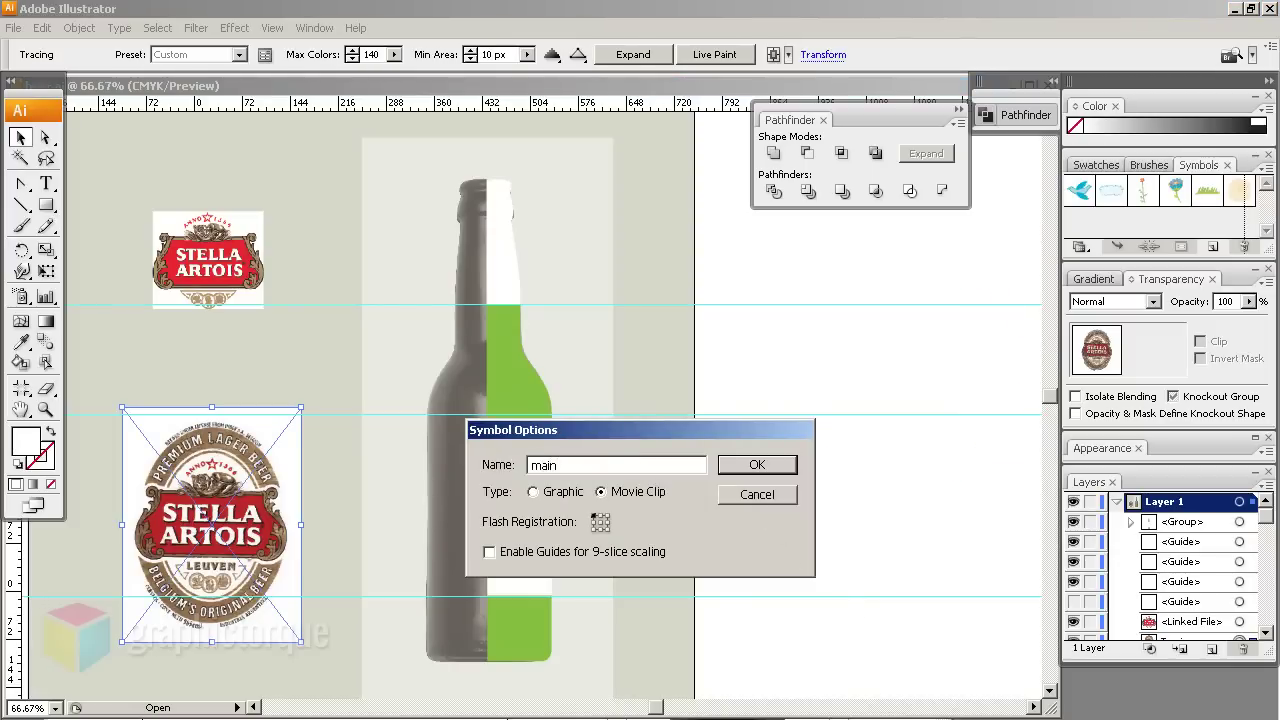
left_click(533, 492)
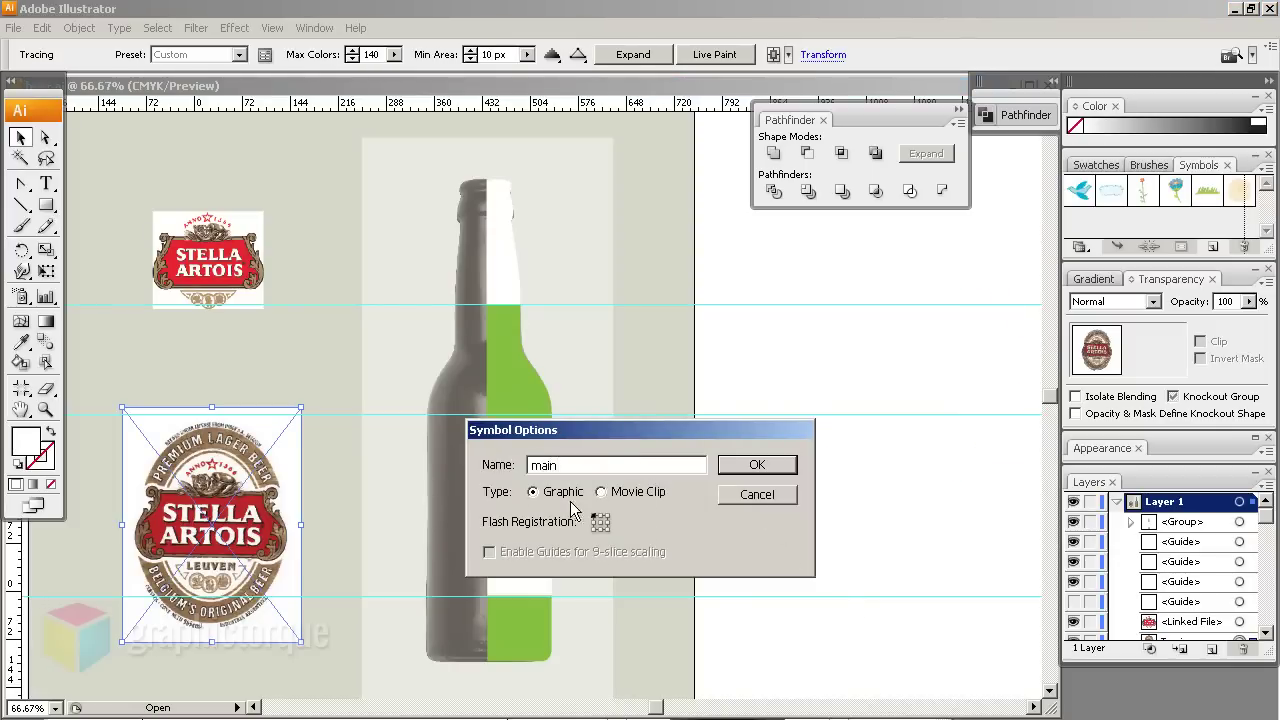
left_click(760, 465)
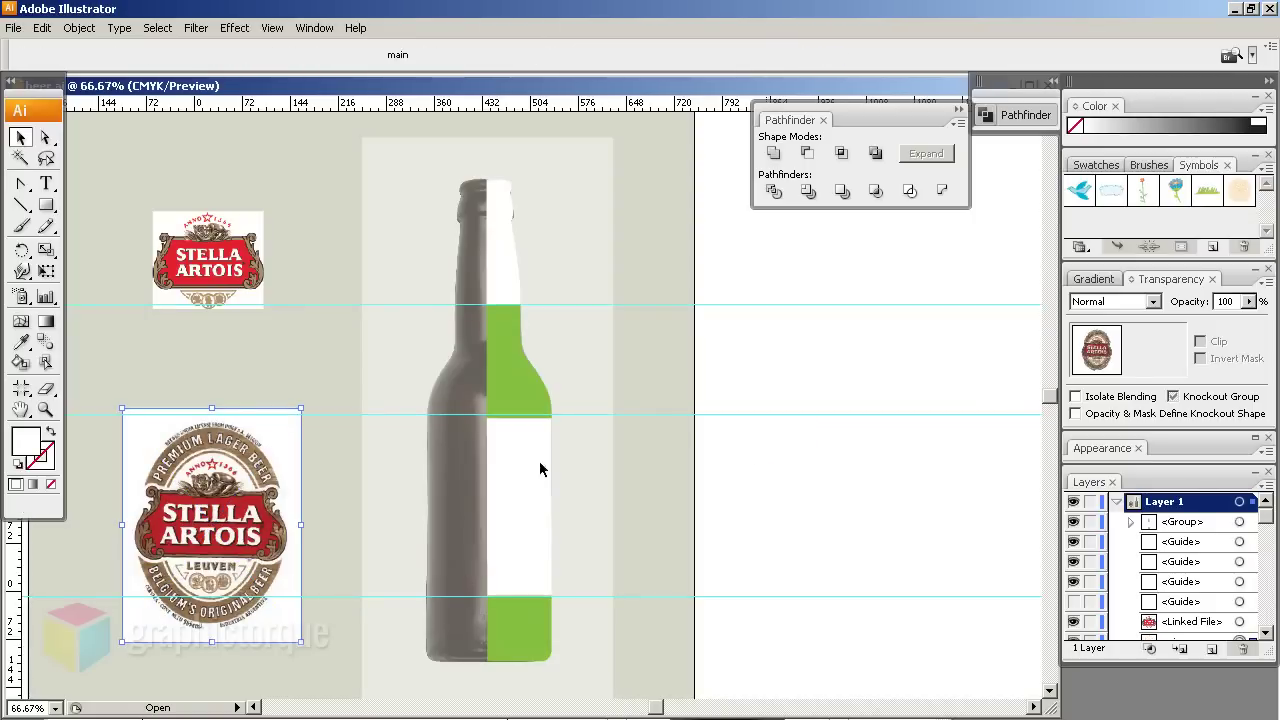
Live-trace the small neck label image in Color mode with Max Colors 140
left_click(208, 270)
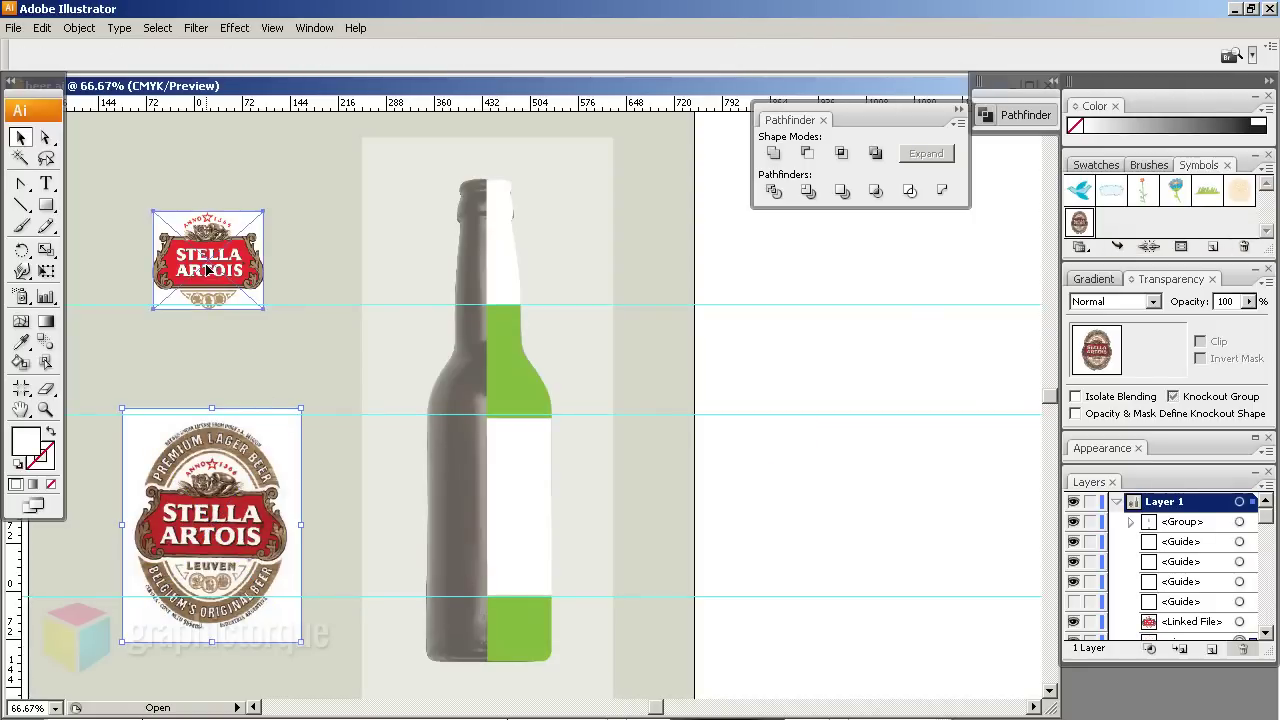
left_click(120, 29)
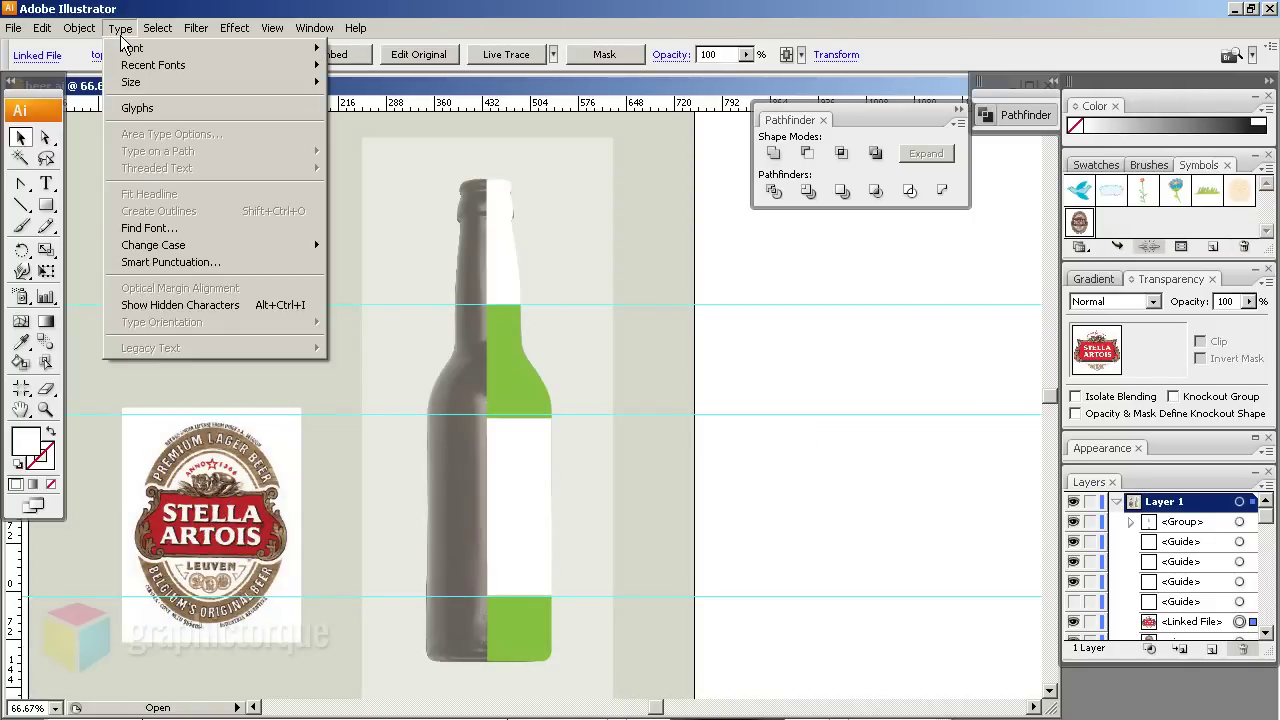
mouse_move(101, 390)
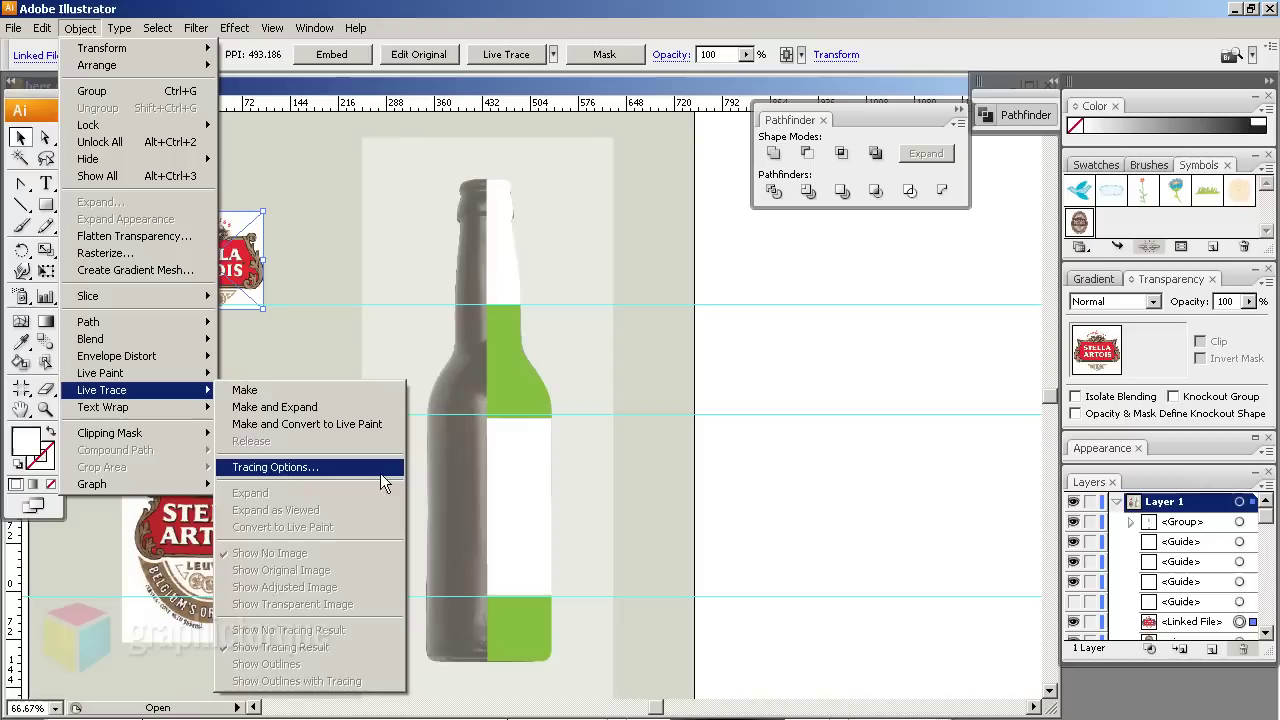
left_click(380, 468)
left_click(792, 346)
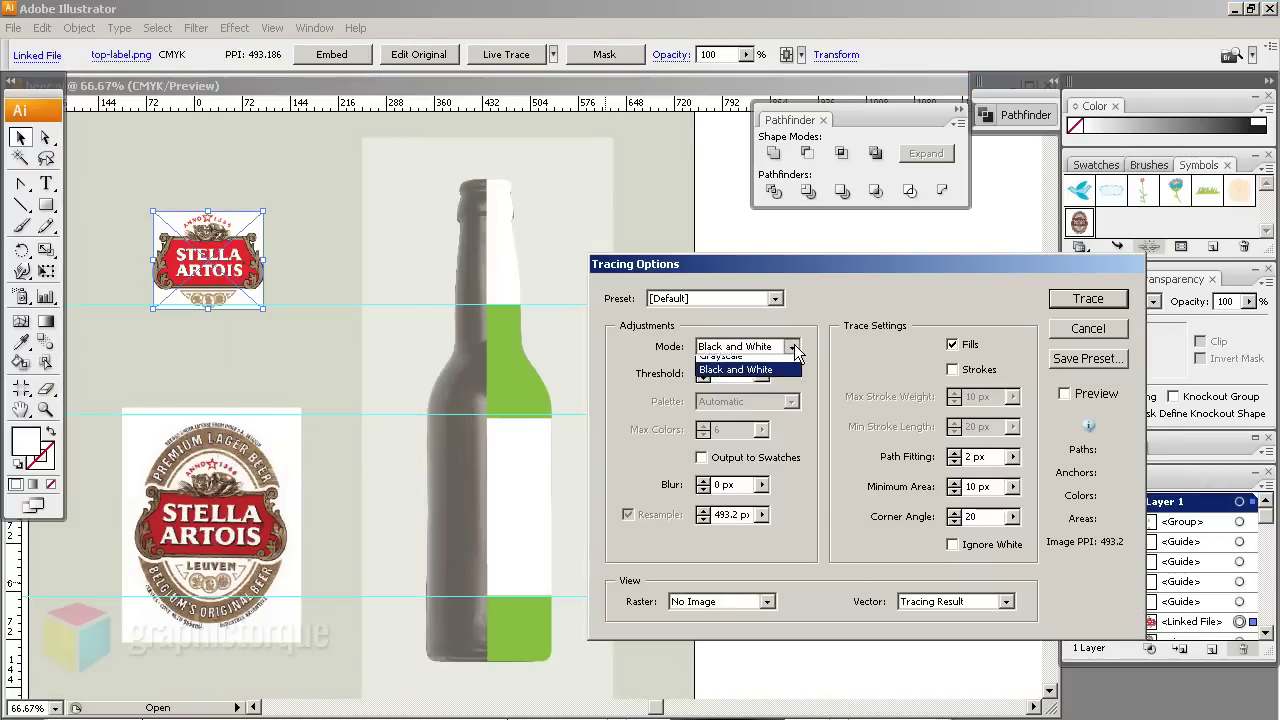
left_click(768, 358)
double_click(720, 430)
type("1")
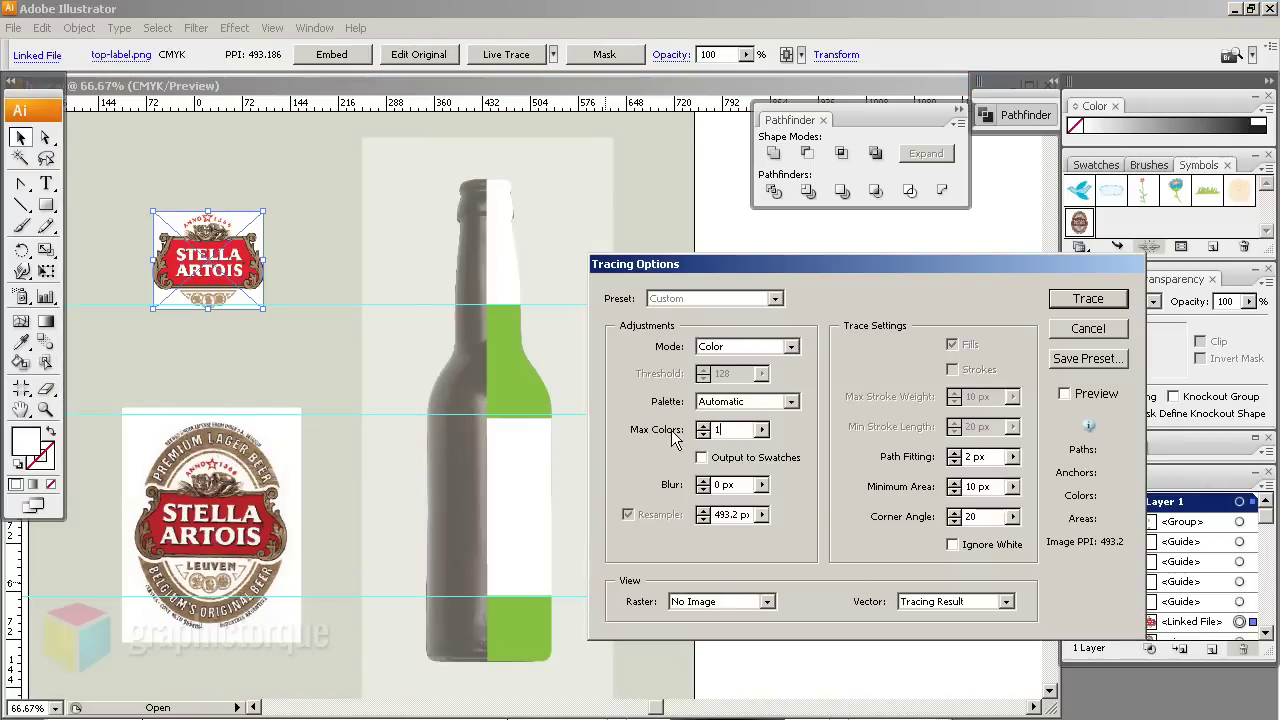
type("40")
left_click(1064, 395)
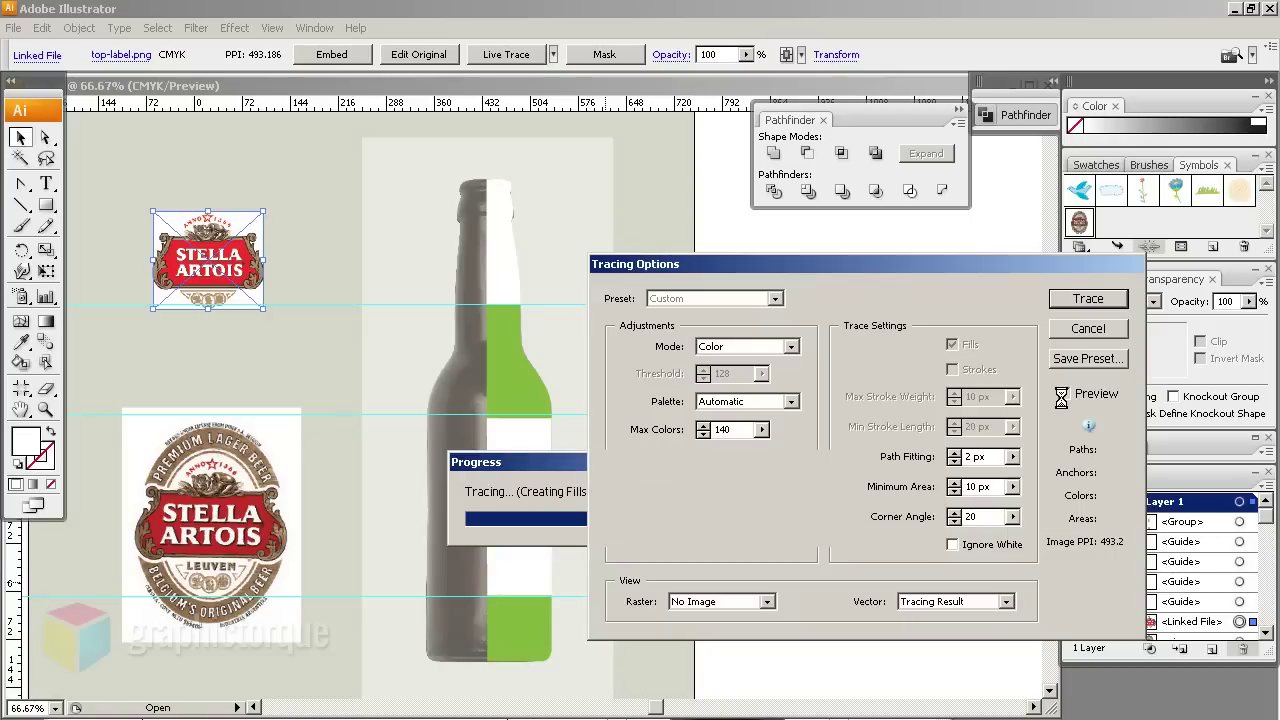
left_click(1091, 302)
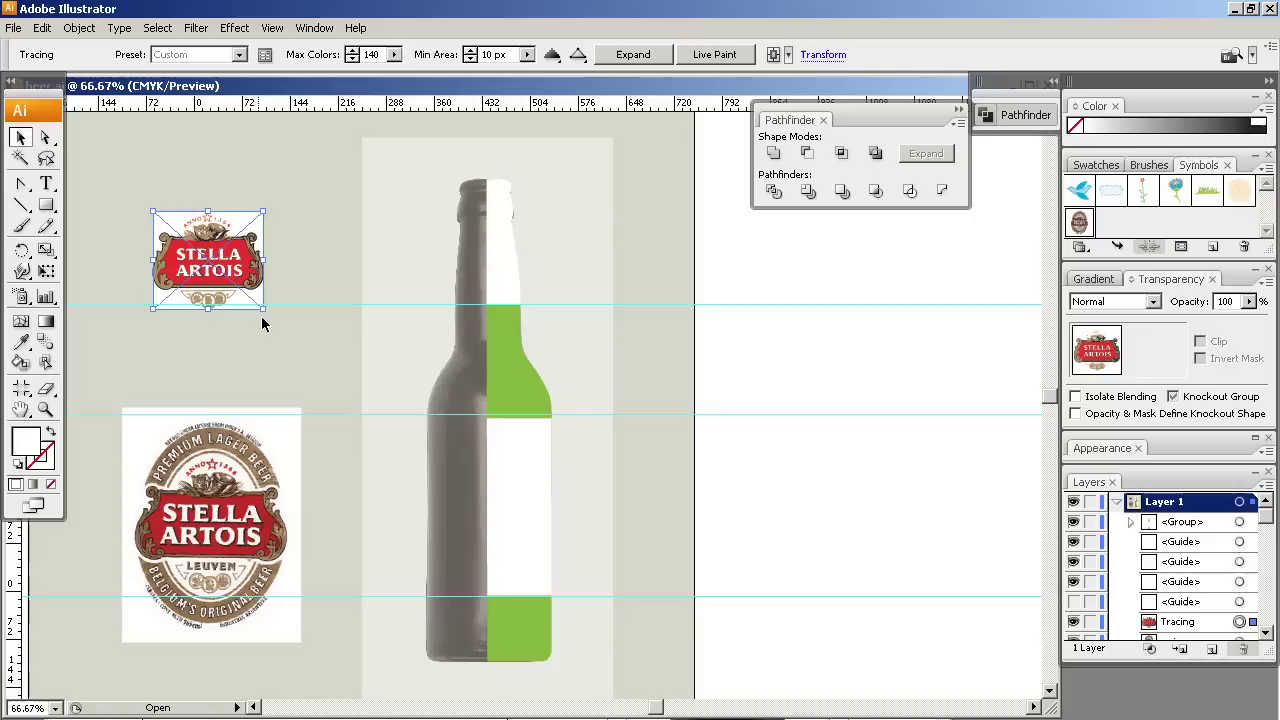
left_click(272, 270)
left_click(220, 272)
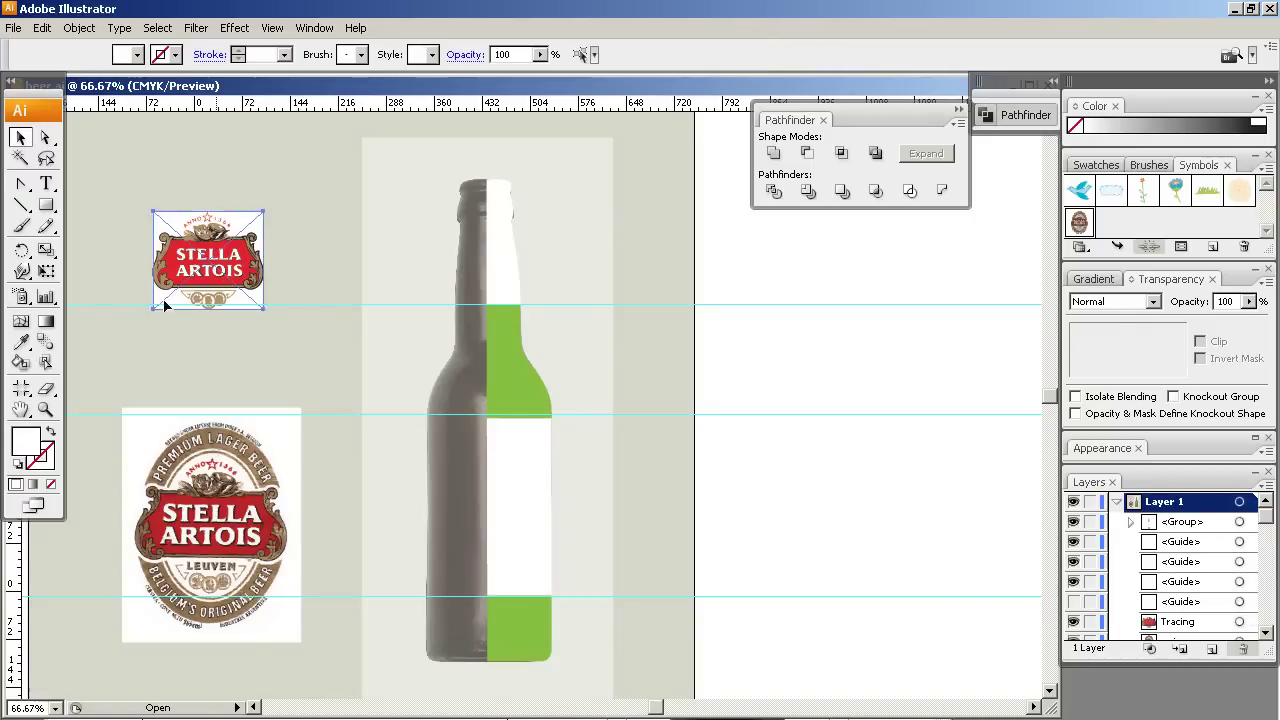
Drag the traced neck label into Symbols as graphic symbol 'top', then select it
left_click_drag(220, 272, 1148, 242)
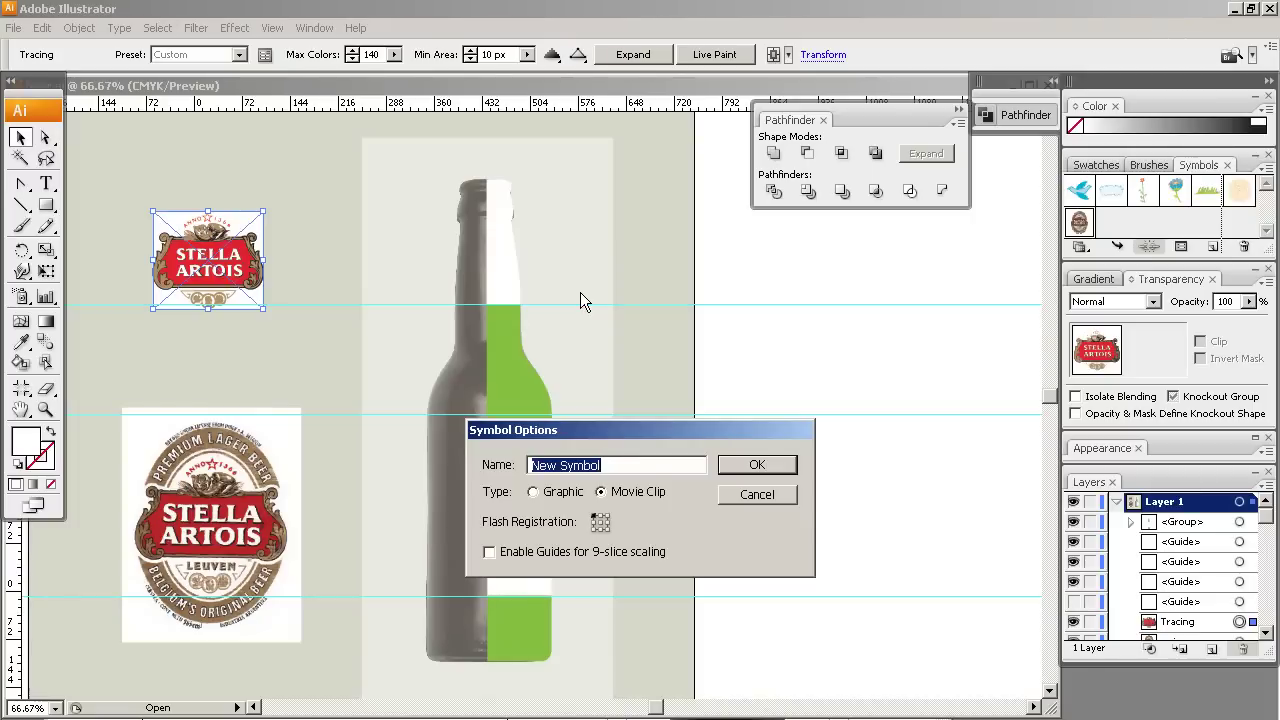
type("top")
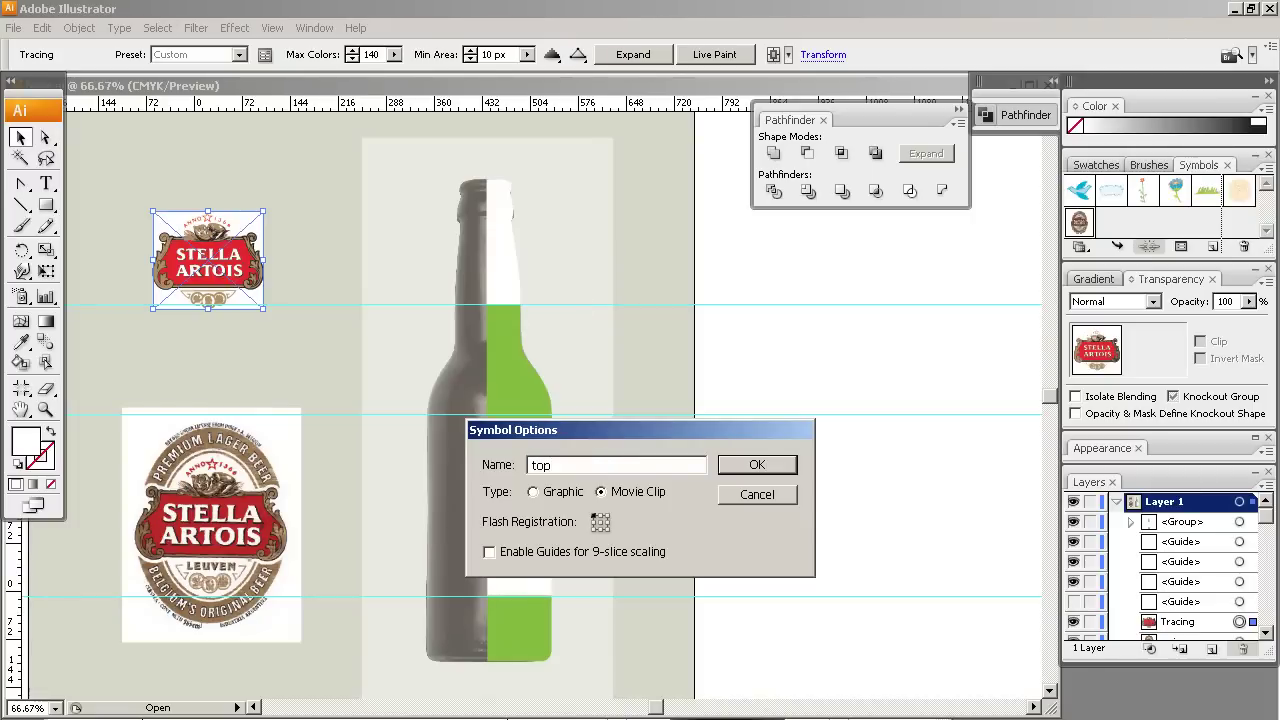
left_click(533, 492)
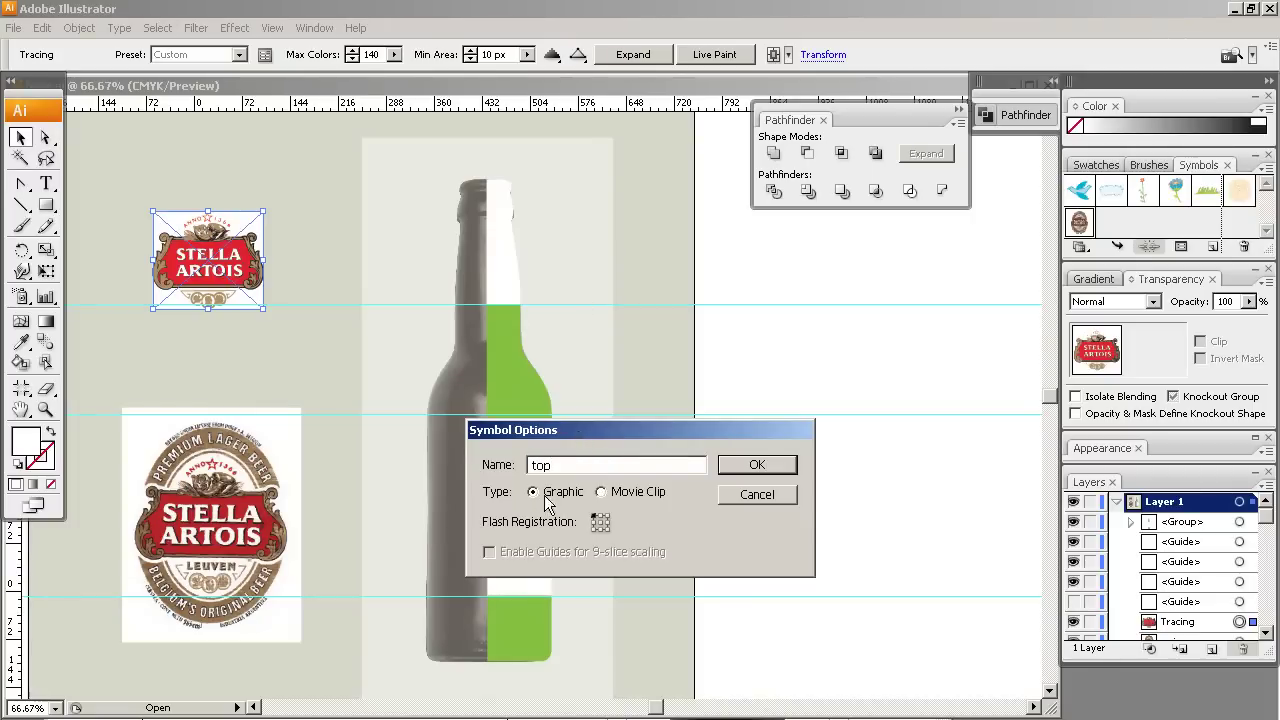
left_click(752, 465)
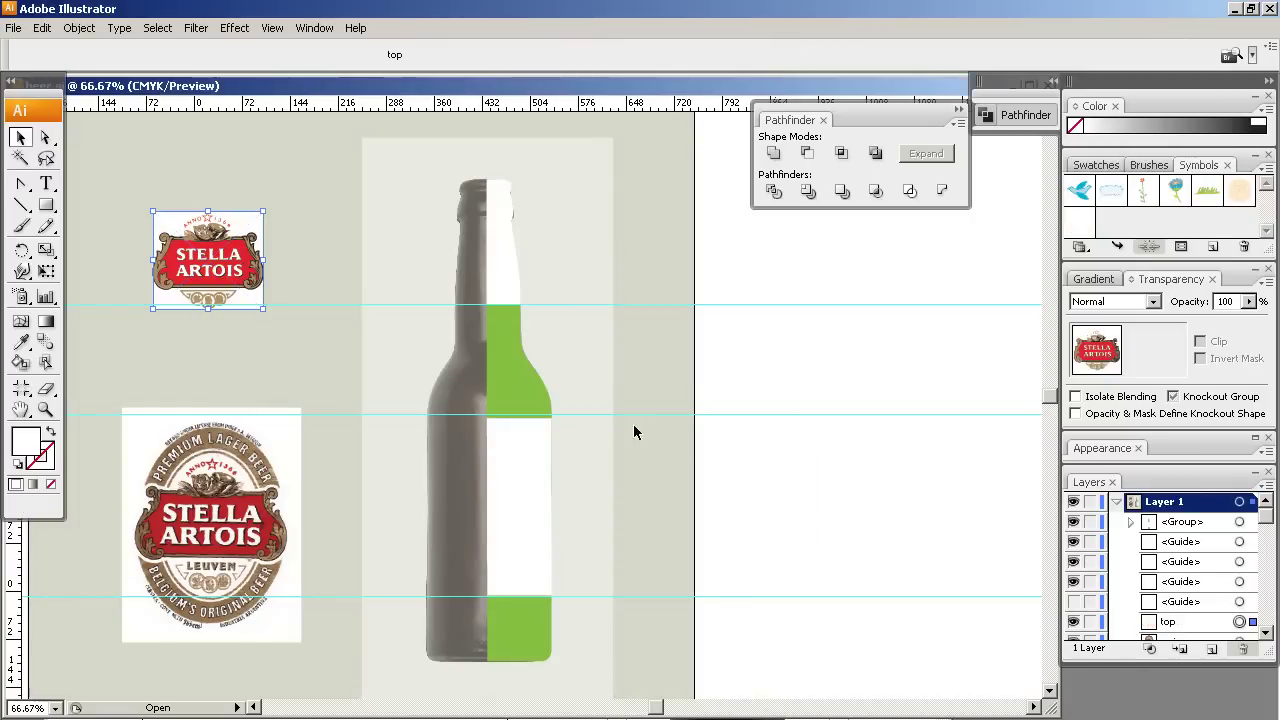
left_click(282, 345)
left_click(1100, 222)
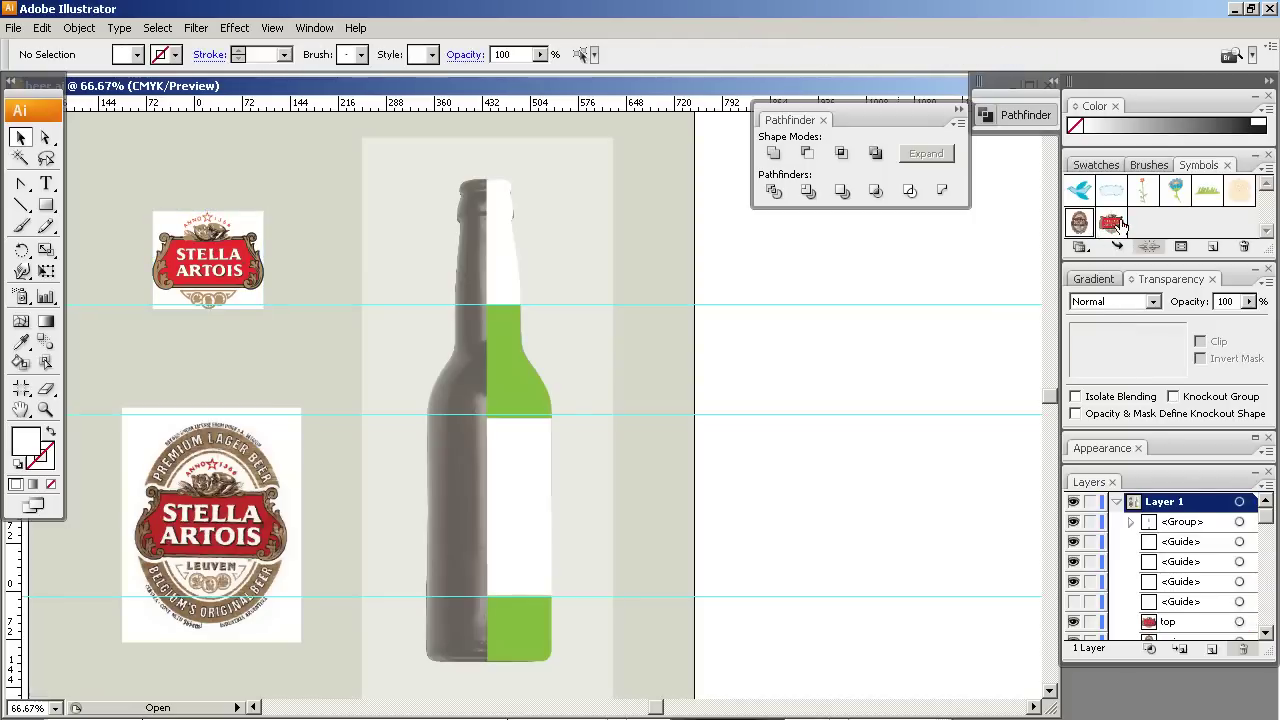
Apply Effect > 3D > Revolve to the bottle's right-half group
left_click(508, 337)
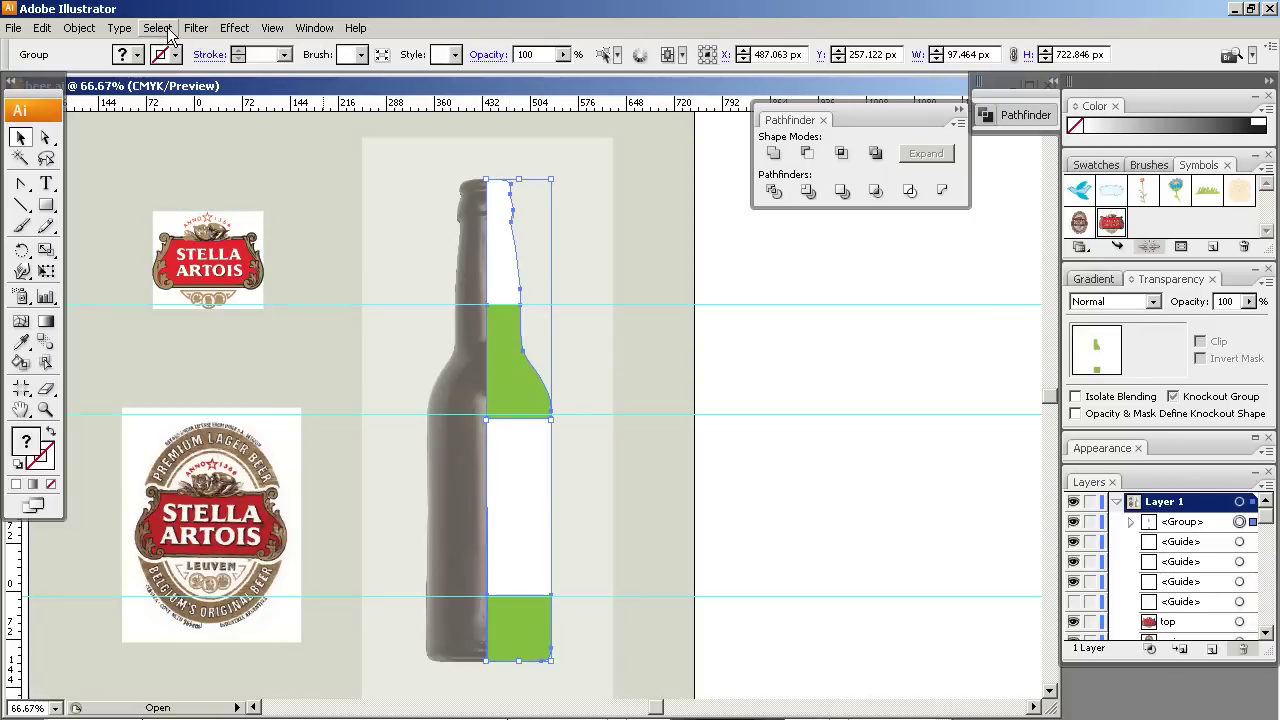
left_click(222, 265)
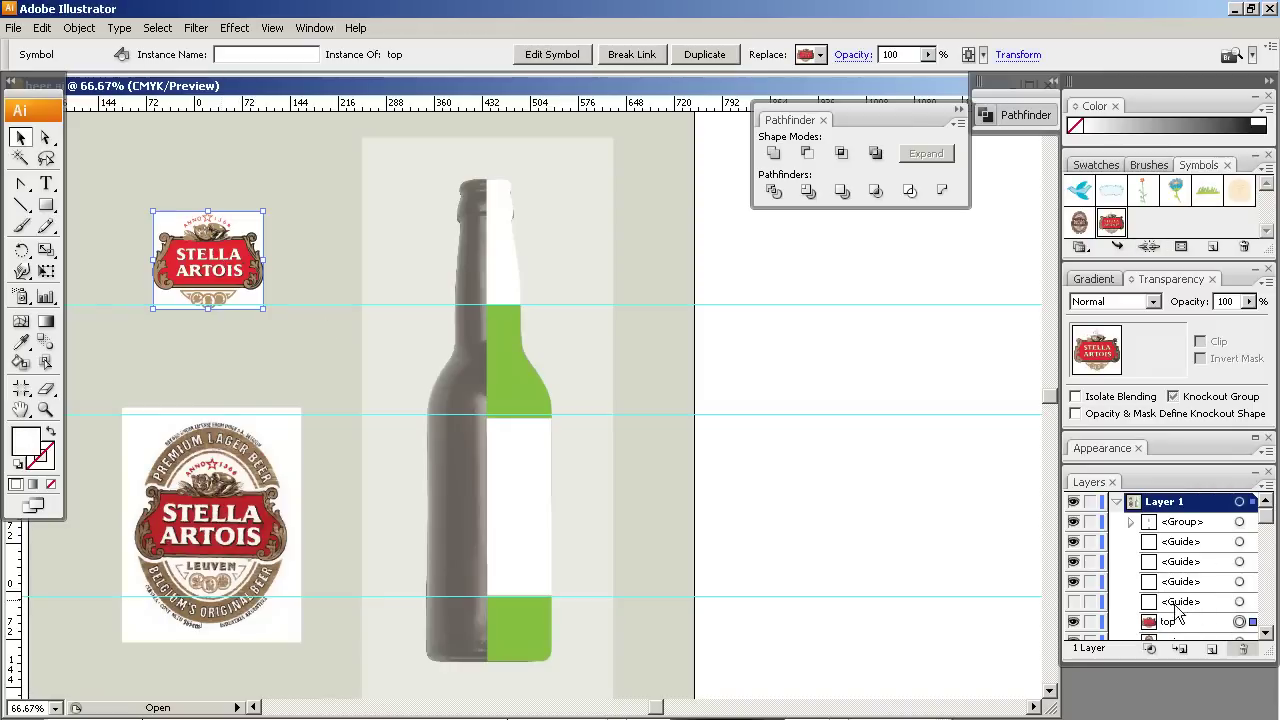
left_click(490, 244)
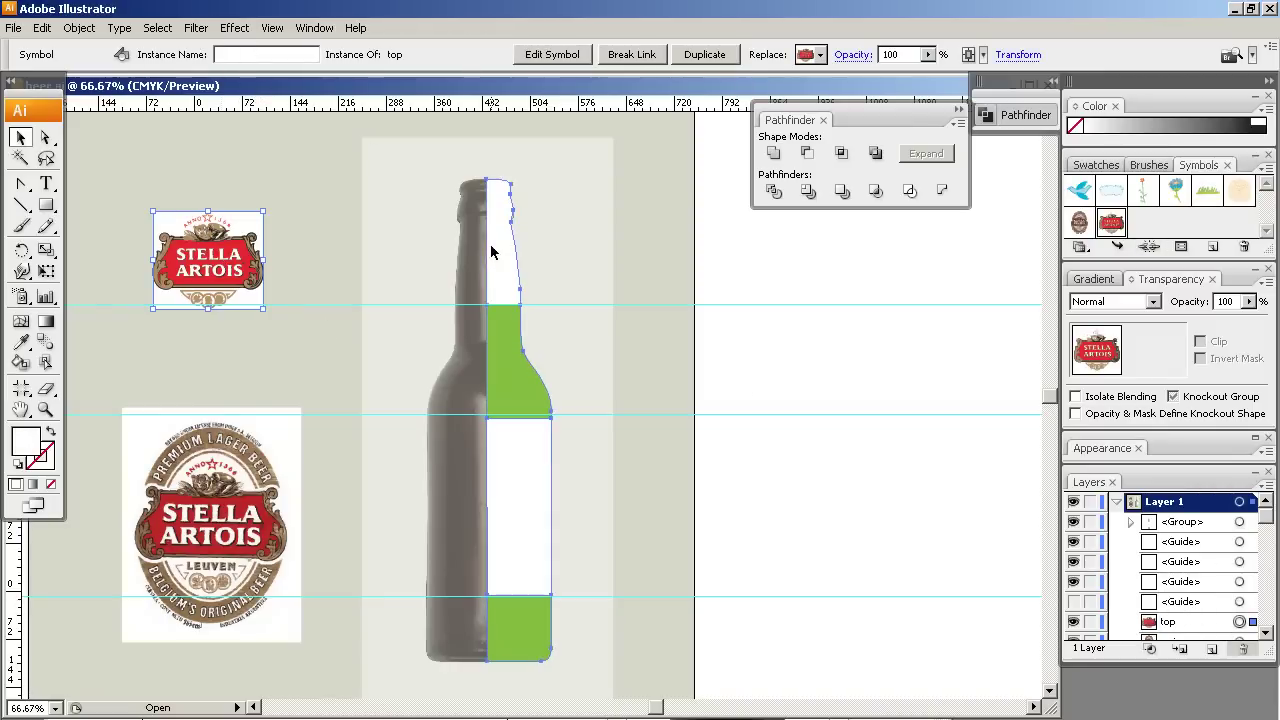
left_click(196, 28)
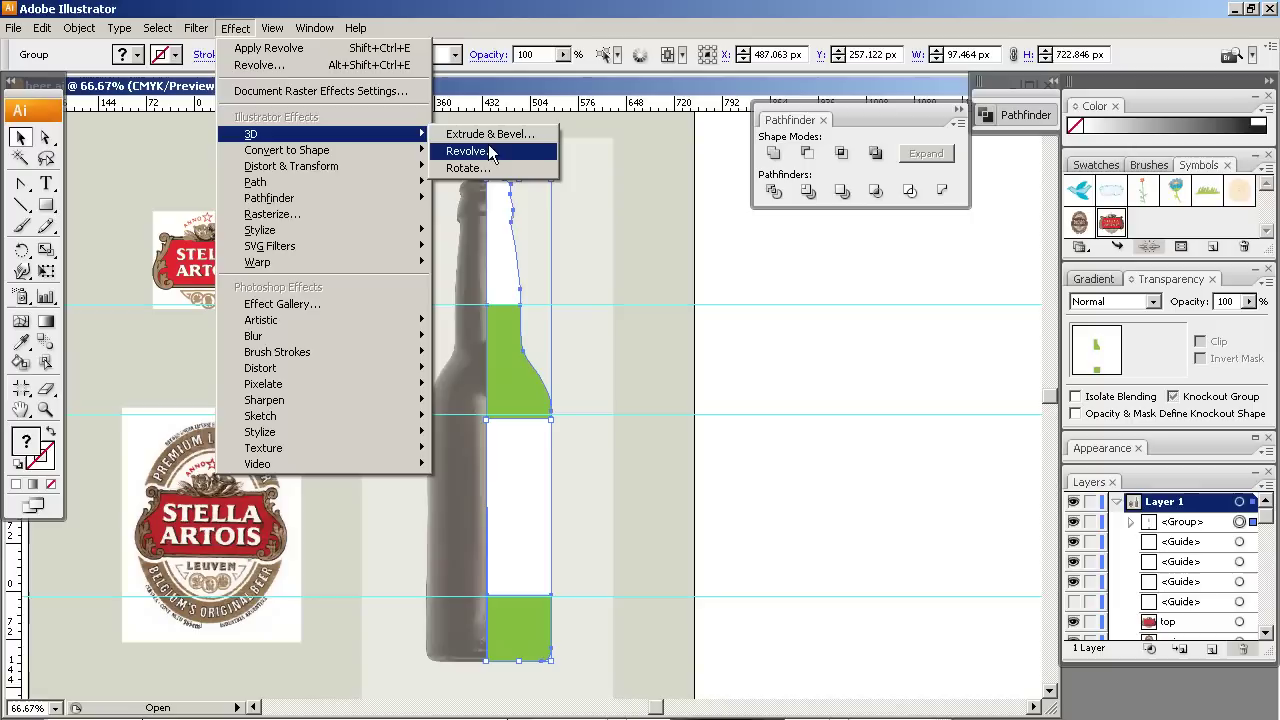
left_click(490, 152)
Open Map Art from 3D Revolve Options and view the available symbols
left_click_drag(760, 110, 932, 233)
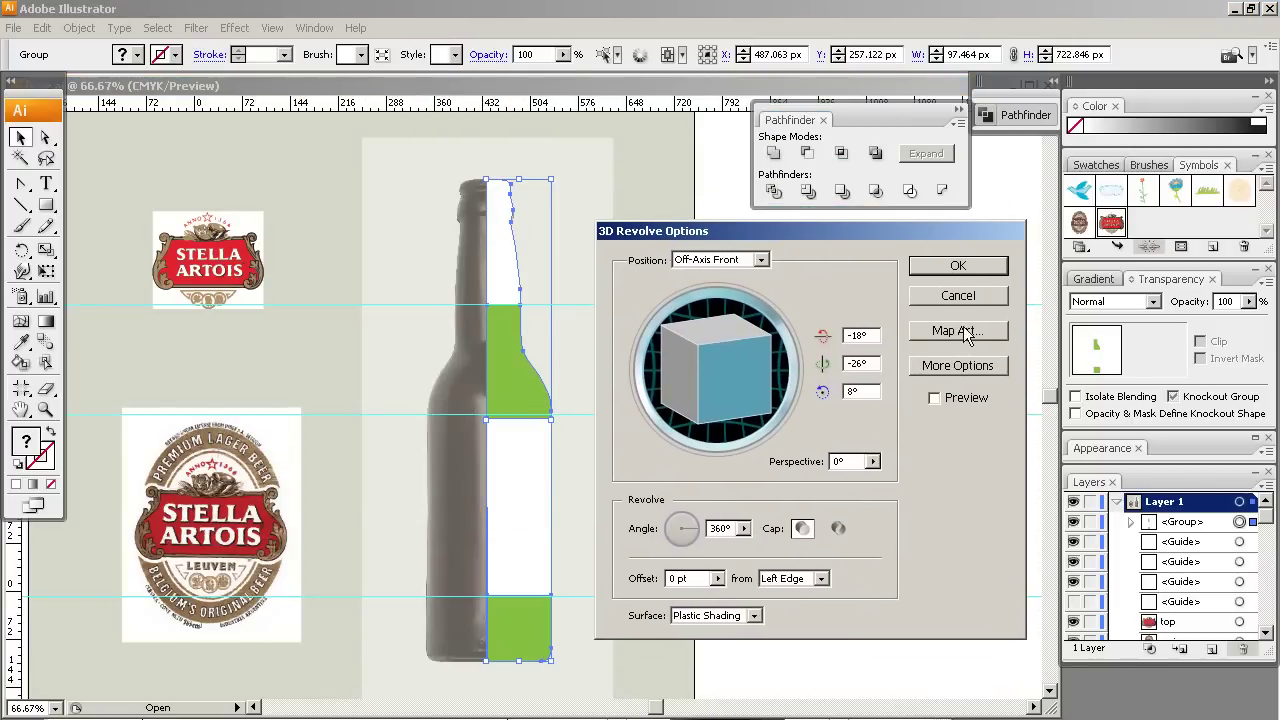
left_click(958, 330)
left_click(797, 273)
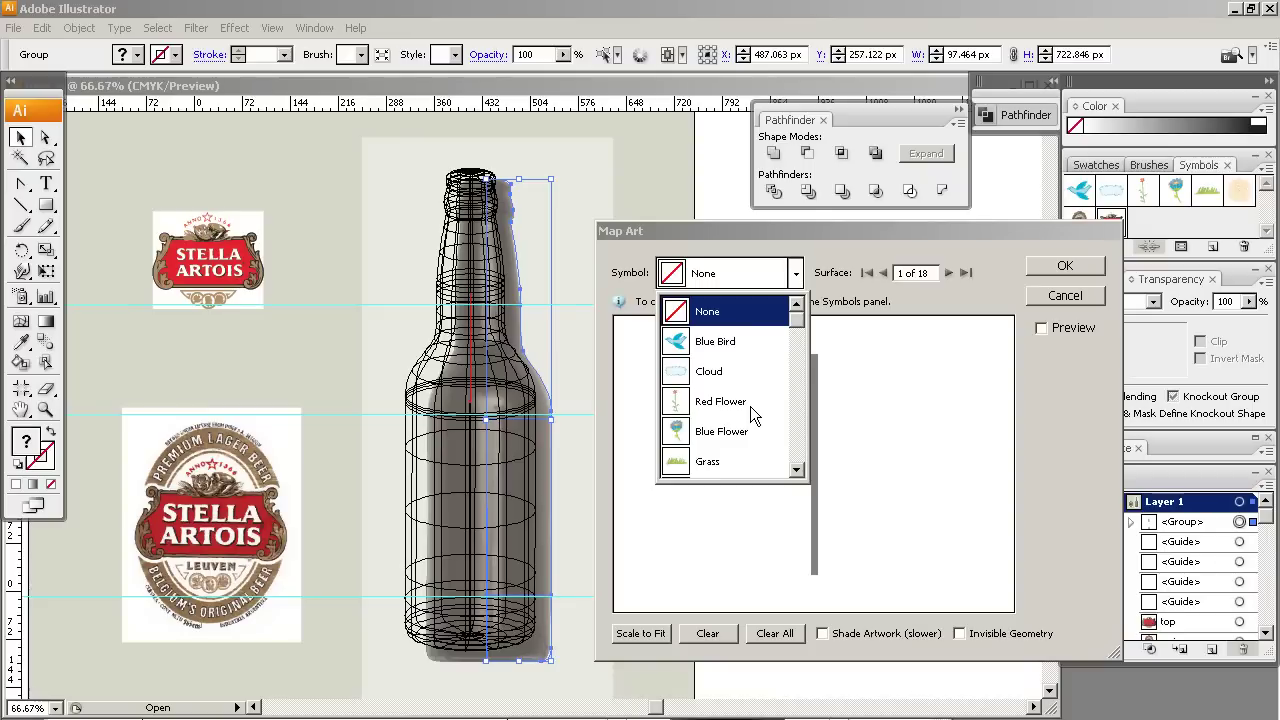
left_click(1010, 270)
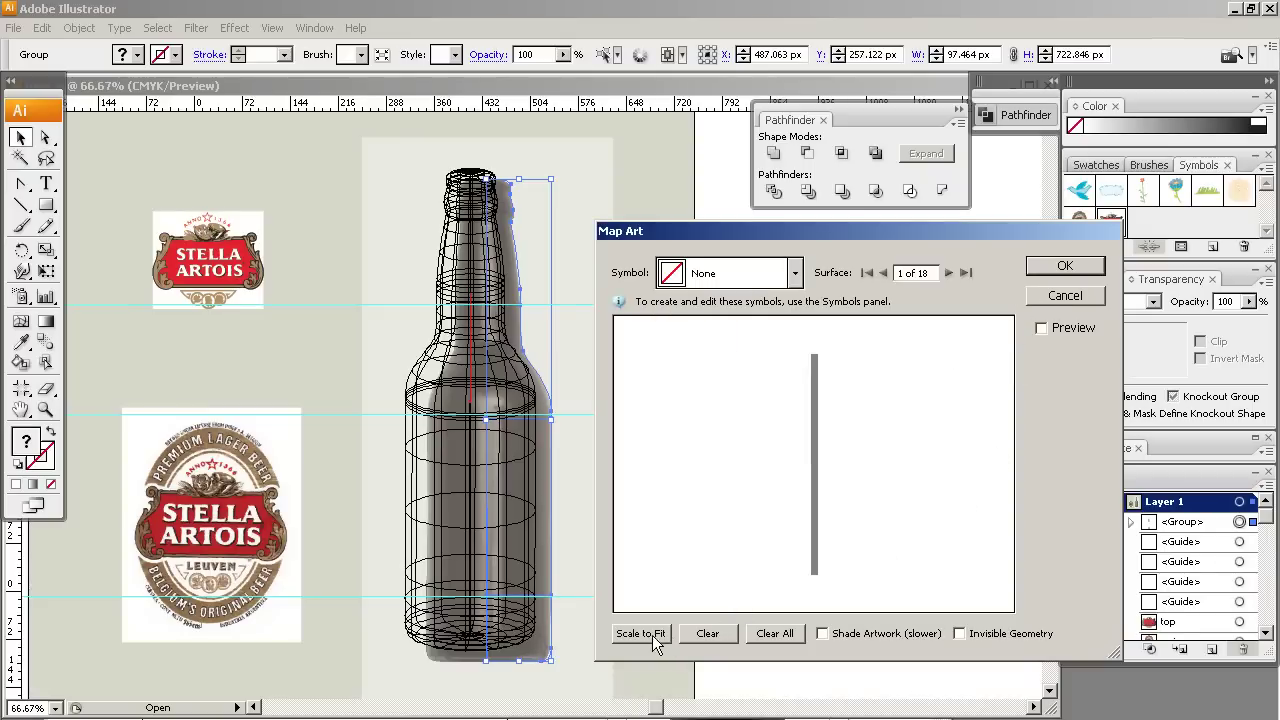
Turn on Map Art Preview to show the shaded green-and-white bottle
left_click(795, 274)
left_click(795, 274)
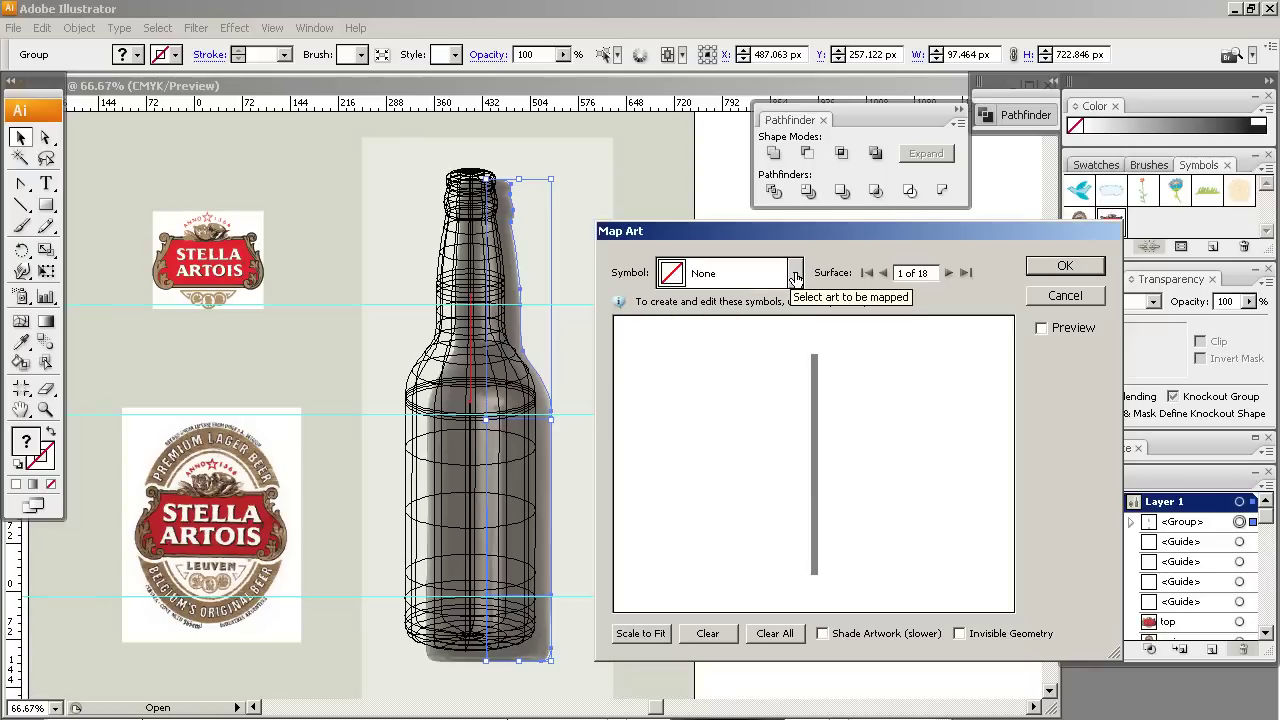
left_click(1042, 329)
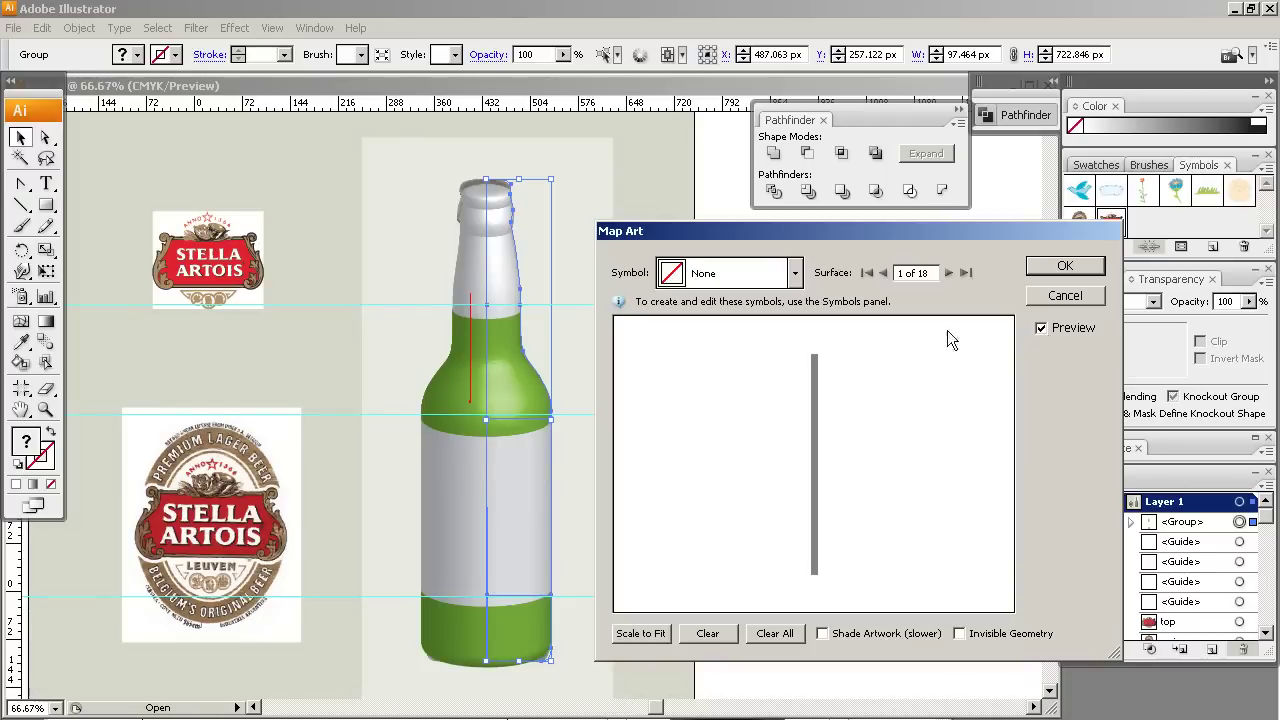
left_click(795, 273)
Step through the bottle surfaces with Next Surface until reaching surface 9 of 18
left_click(949, 273)
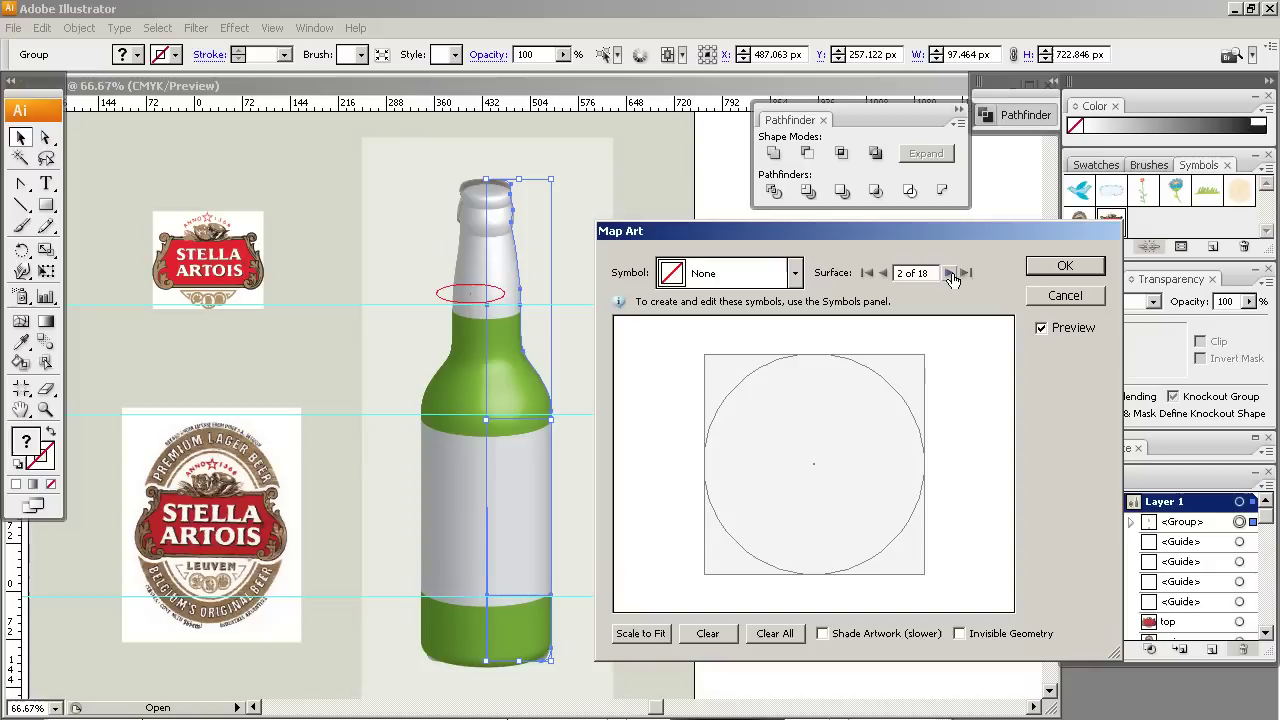
left_click(949, 273)
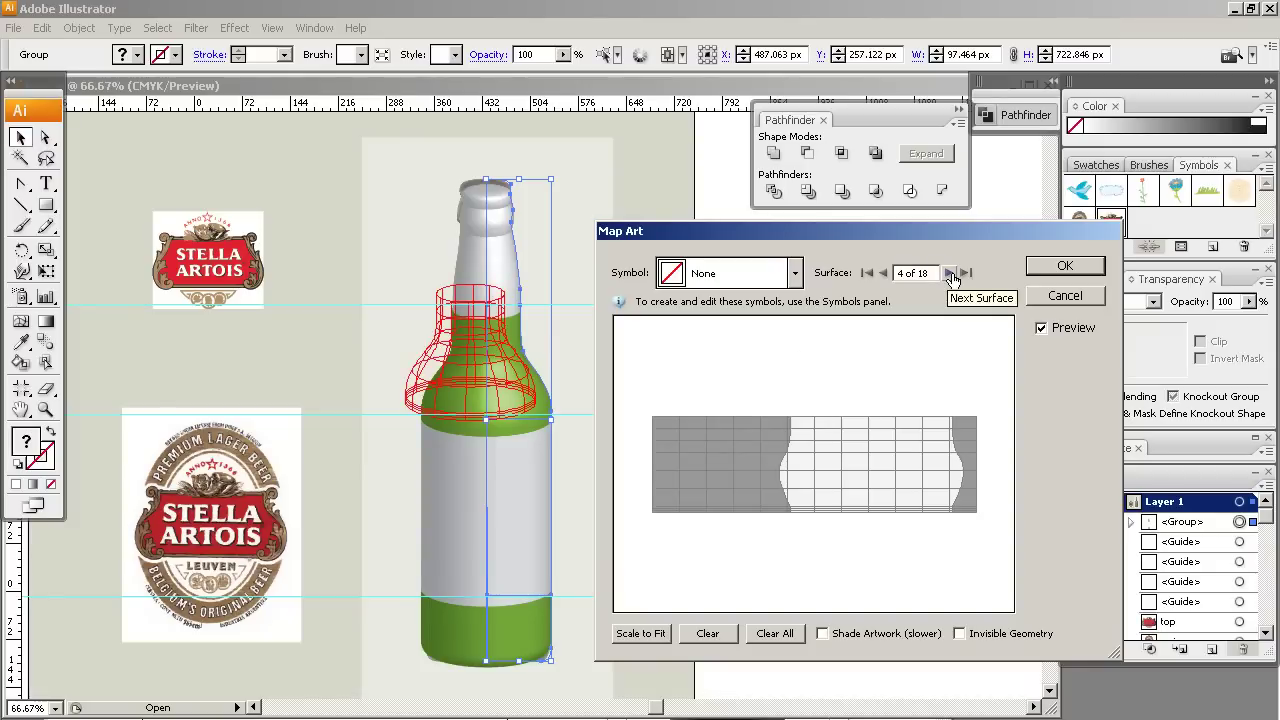
left_click(949, 273)
left_click(949, 273)
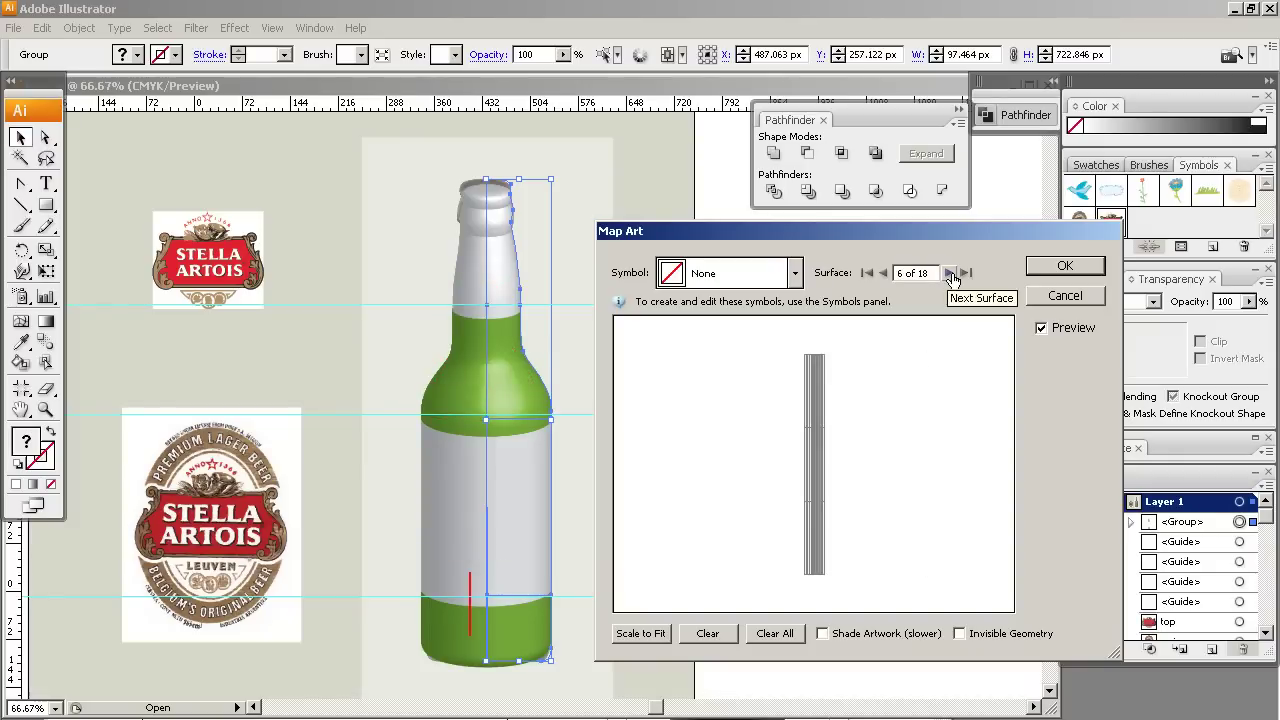
left_click(949, 273)
left_click(949, 273)
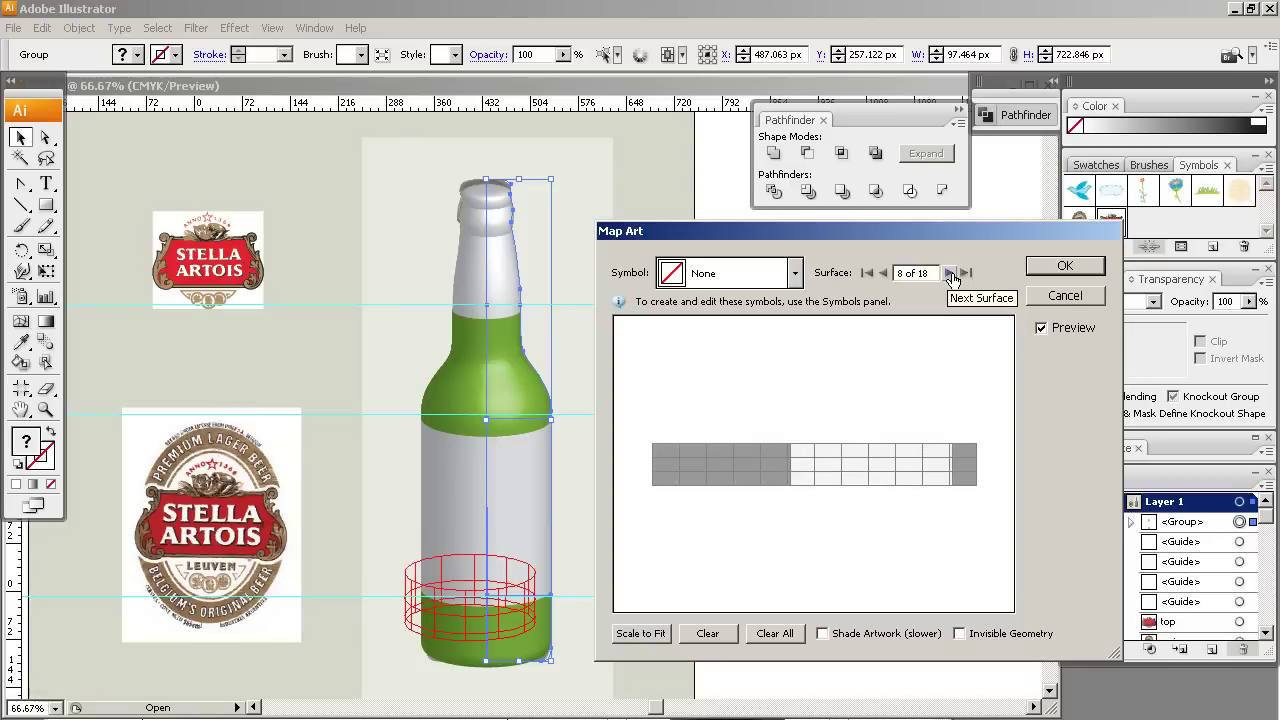
left_click(949, 273)
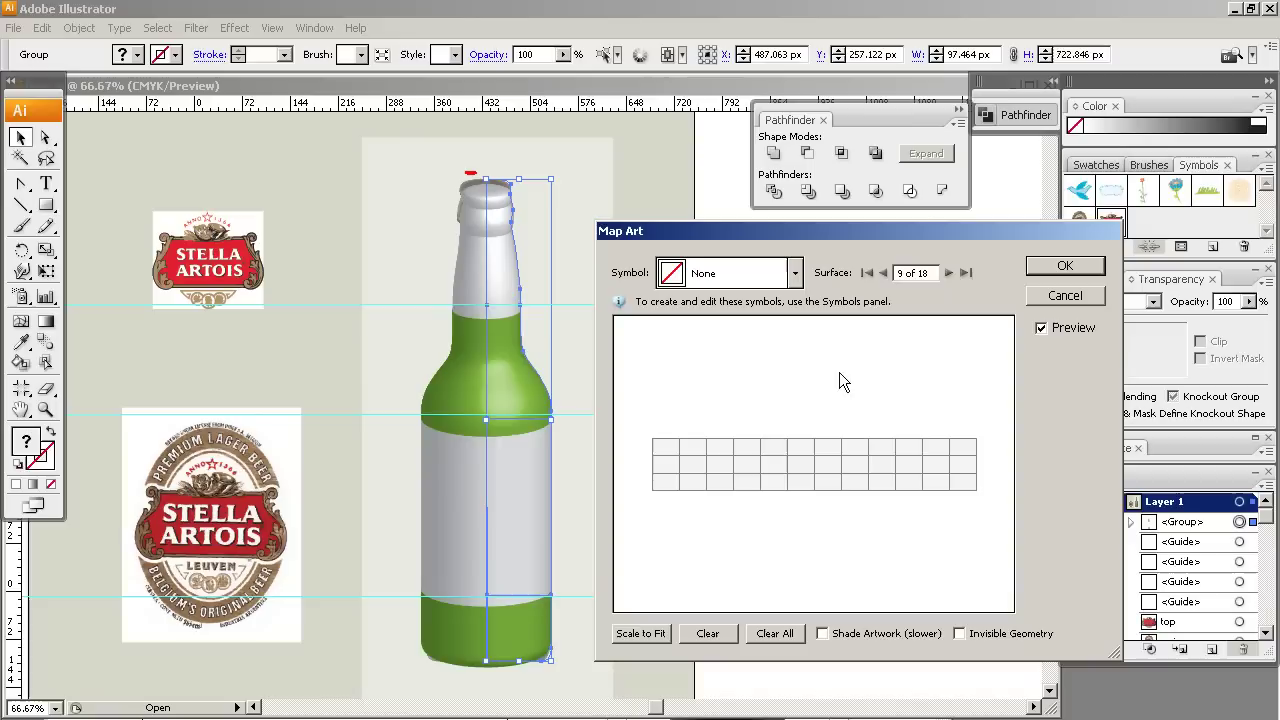
left_click(794, 273)
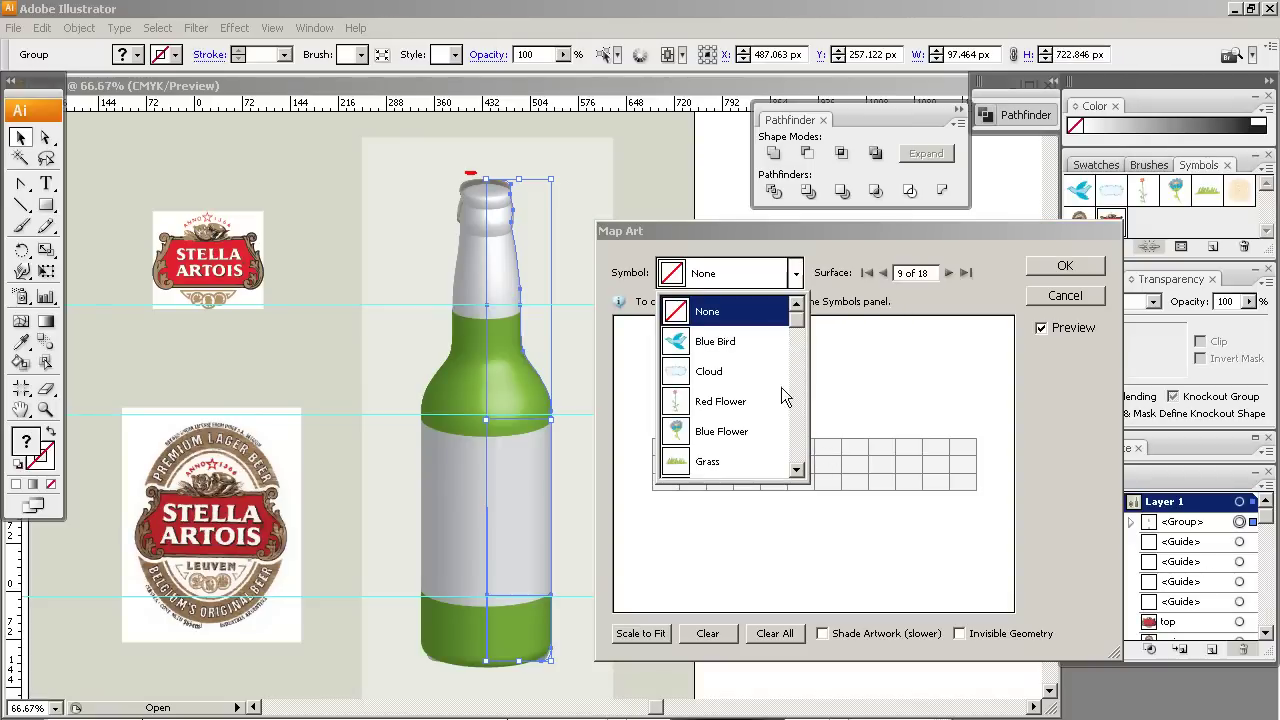
Try the 'top' symbol on surface 9, reset it to None, and advance to 10 of 18
left_click_drag(804, 333, 778, 474)
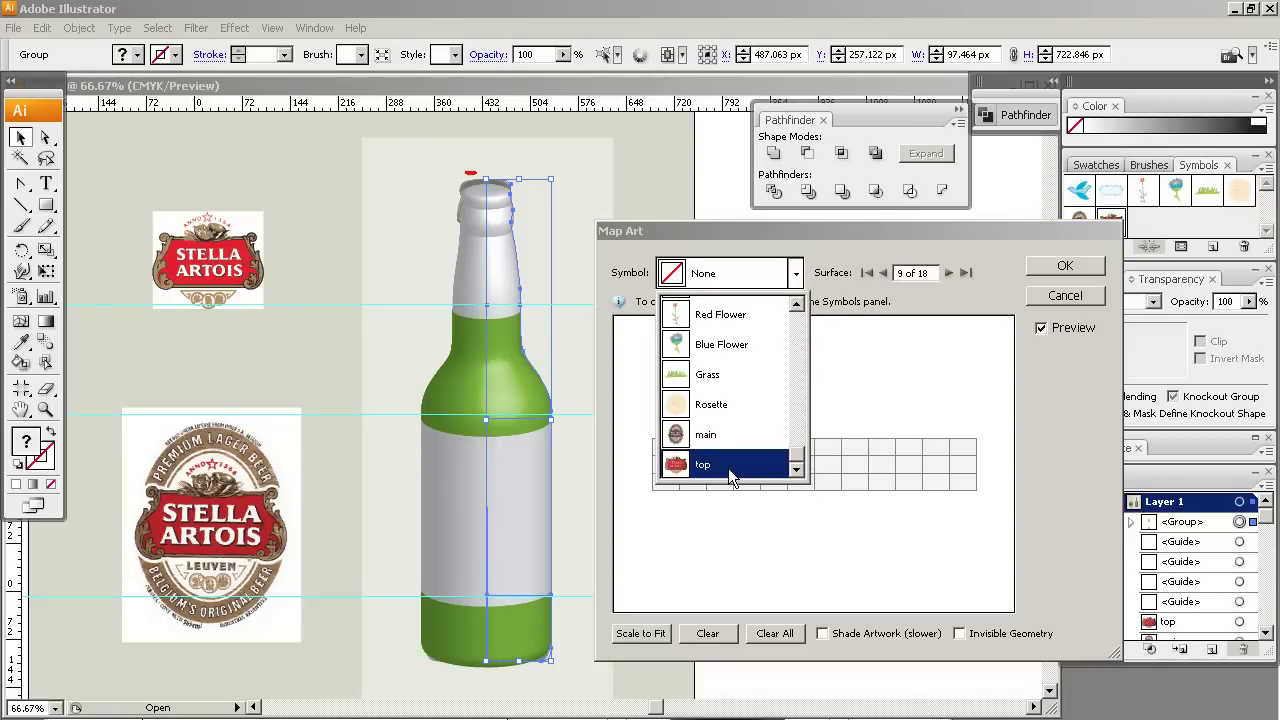
left_click(750, 466)
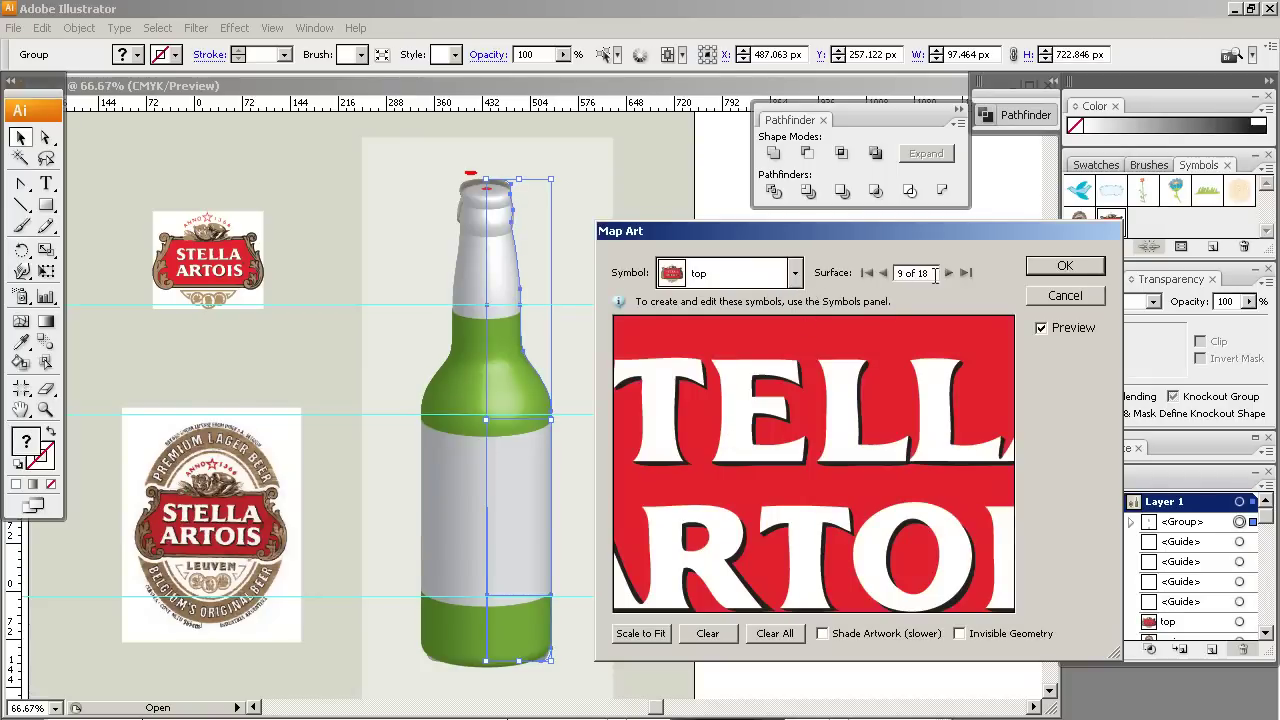
left_click(795, 273)
left_click_drag(802, 410, 803, 318)
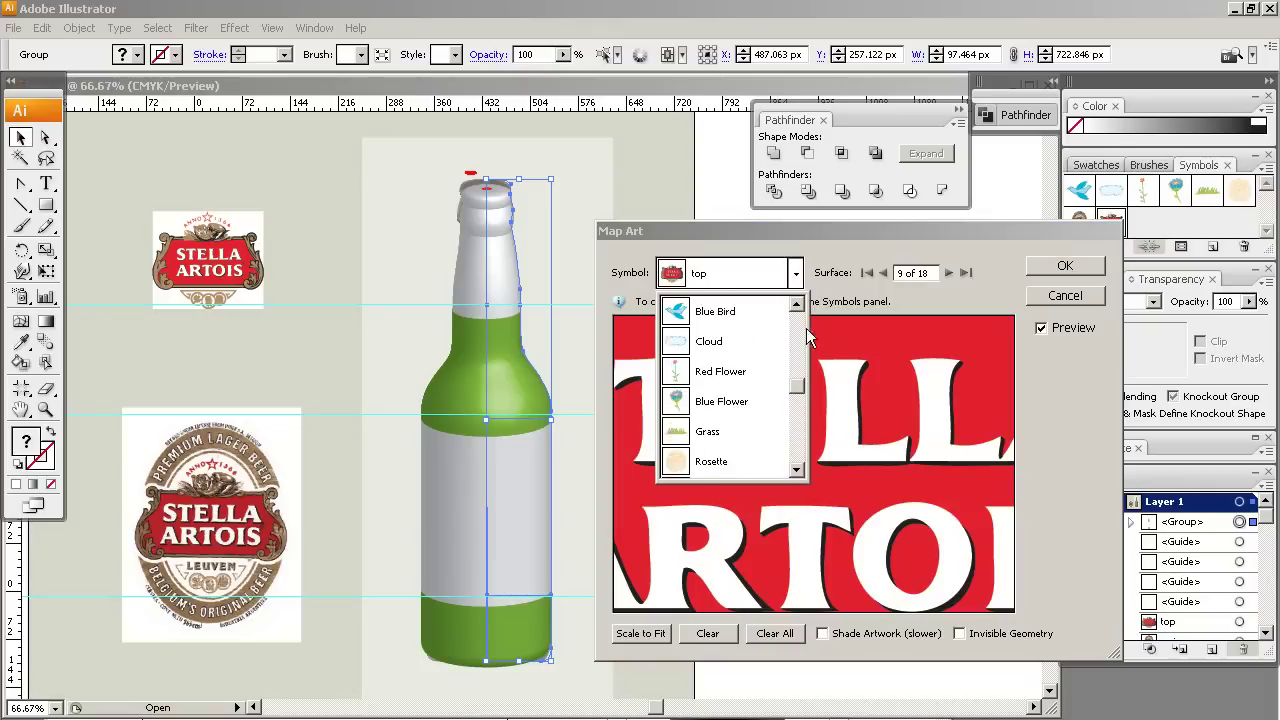
left_click(772, 311)
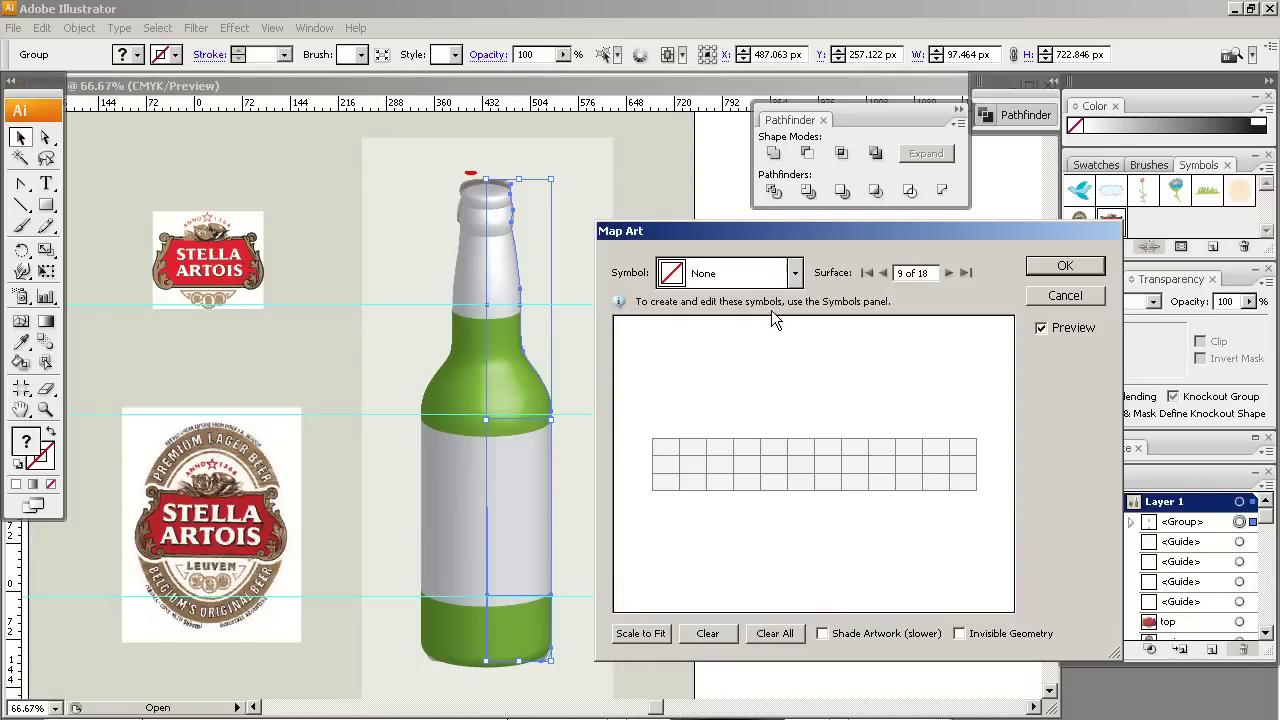
left_click(951, 273)
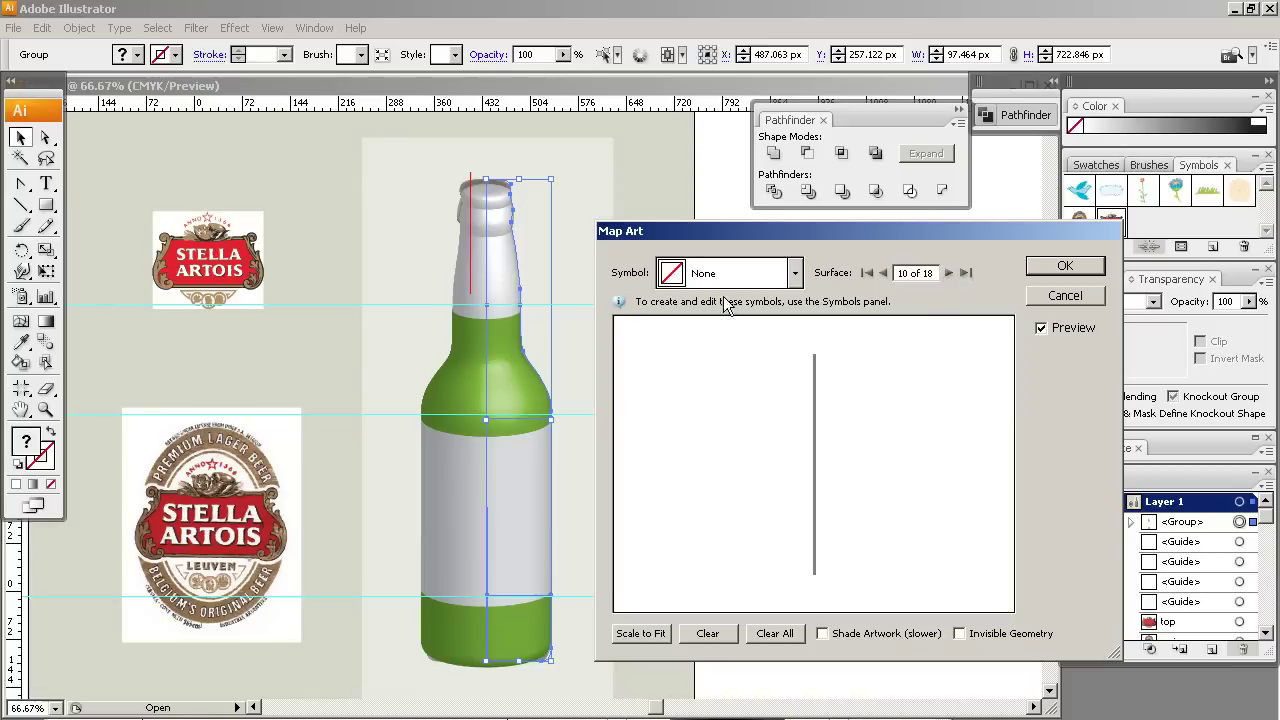
Try placing the 'top' symbol on surface 10, then clear that mapping
left_click(792, 276)
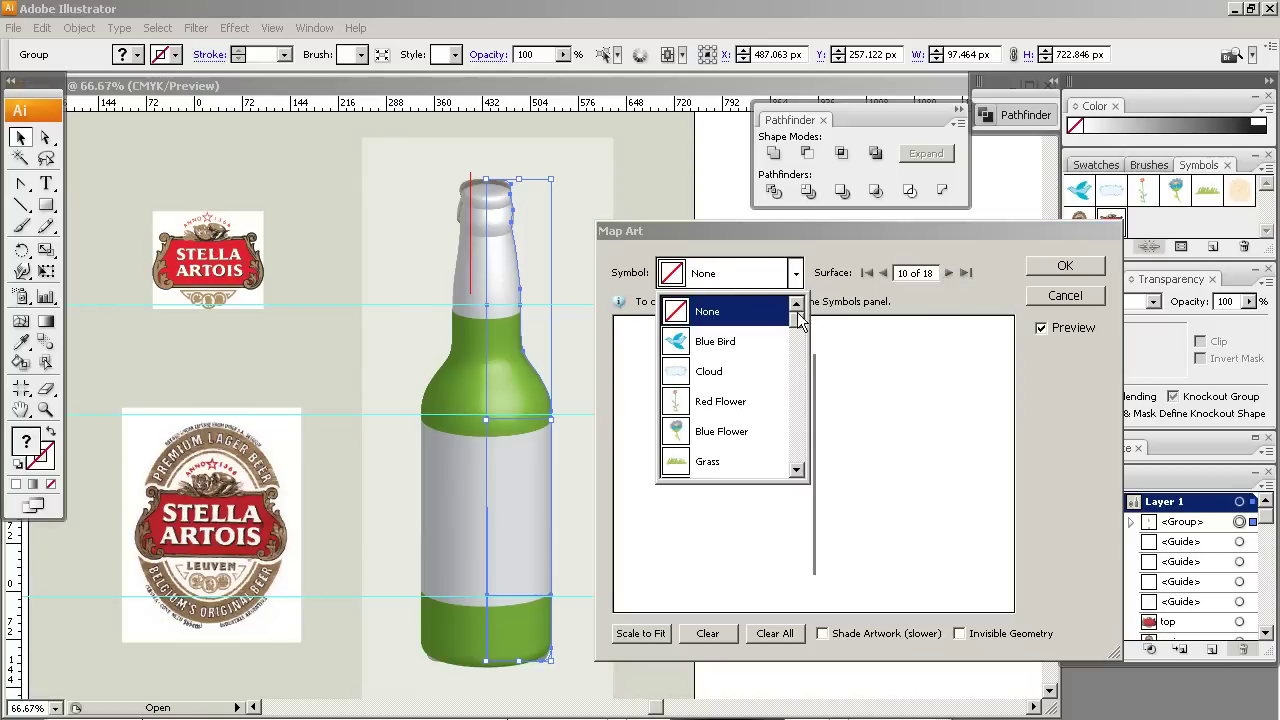
key("Return")
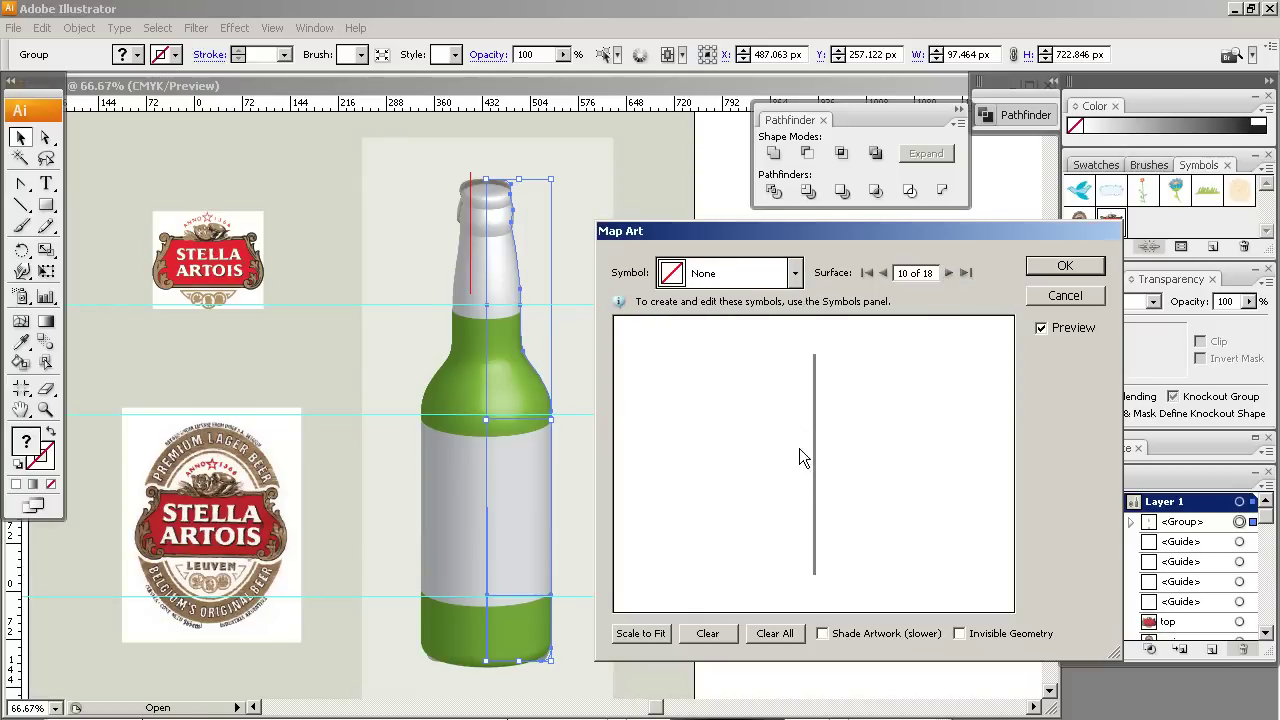
left_click(795, 285)
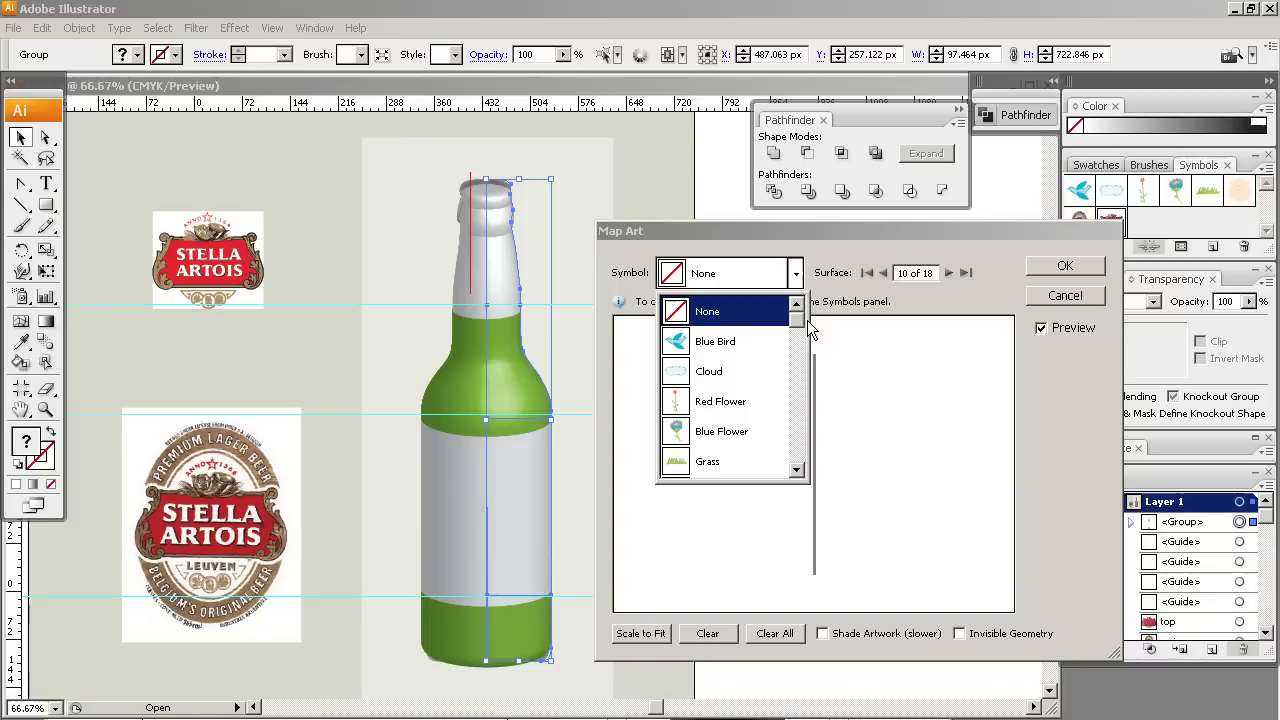
left_click_drag(807, 320, 803, 466)
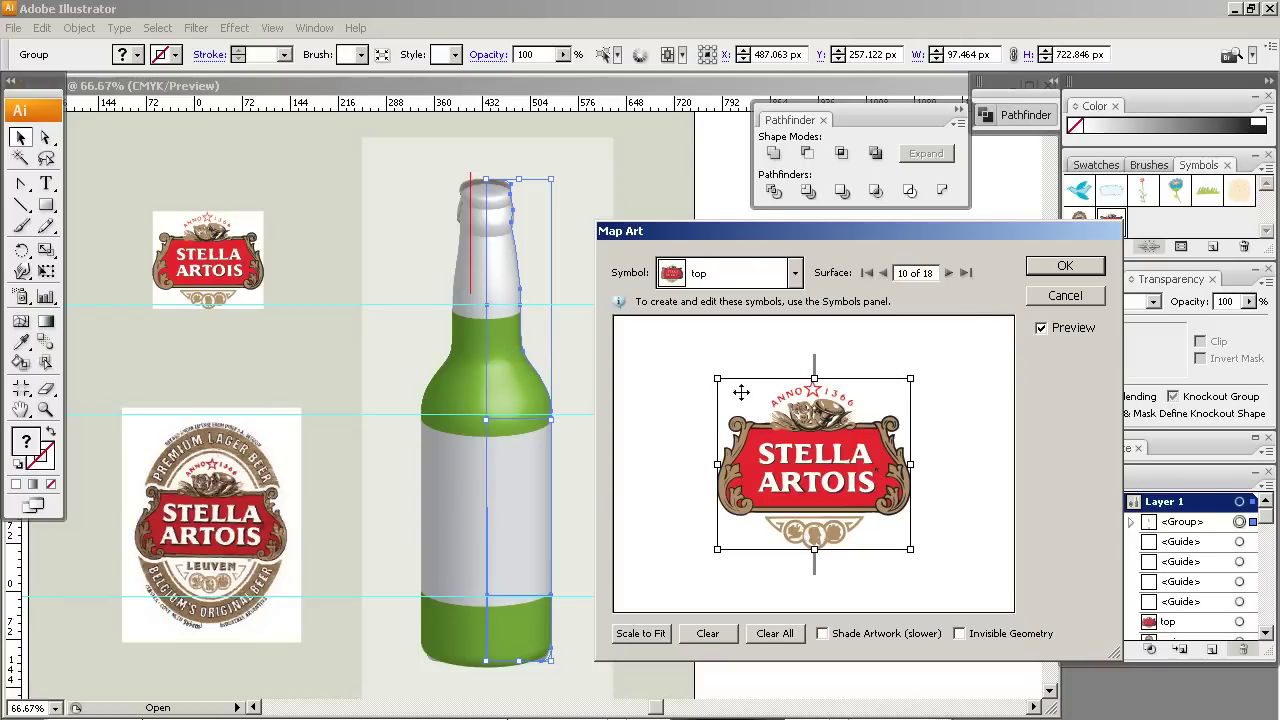
mouse_move(726, 391)
left_mouse_down()
mouse_move(892, 472)
mouse_move(928, 456)
mouse_move(874, 474)
mouse_move(817, 431)
left_mouse_up()
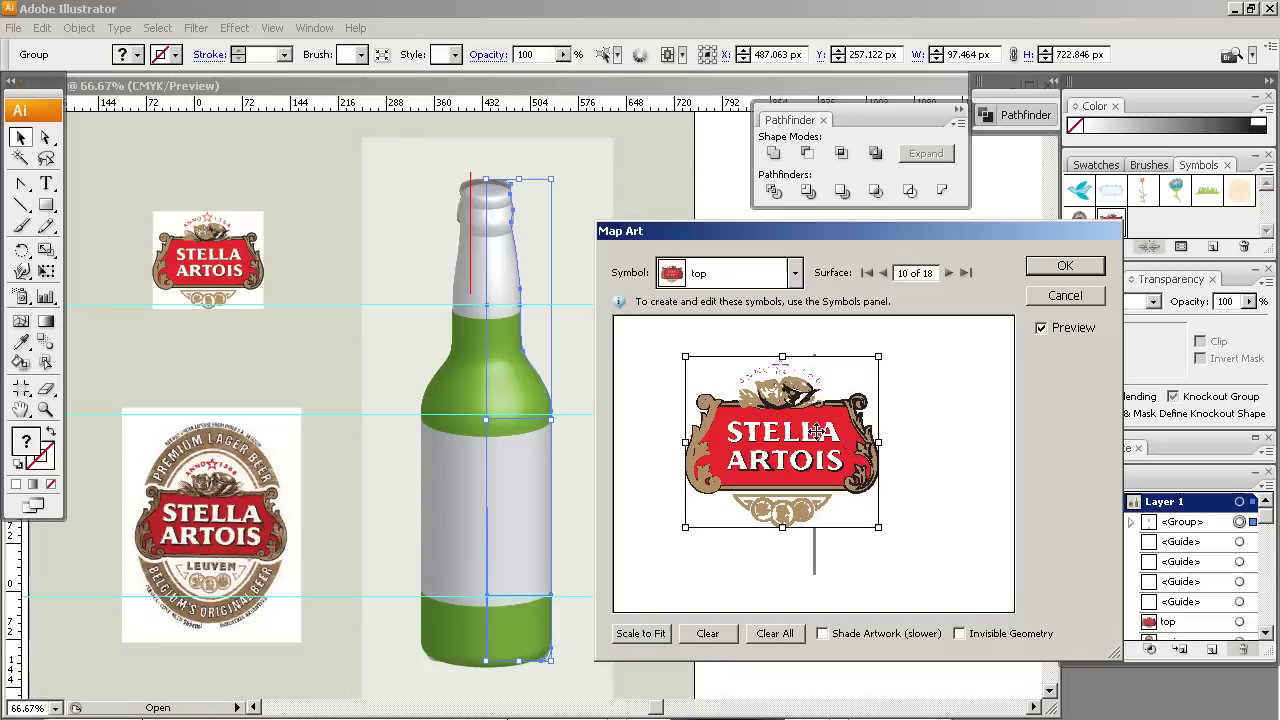
left_click(1066, 297)
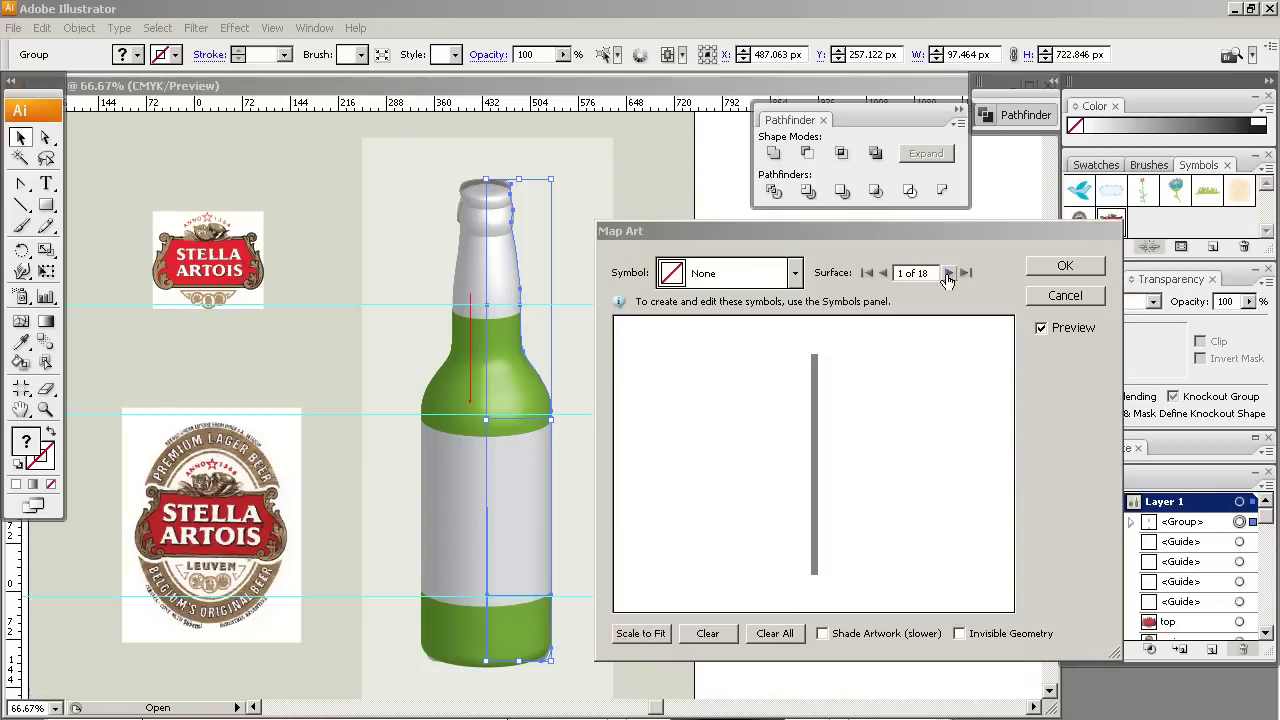
Advance to the neck surface 12 of 18 and map the 'top' symbol onto it
left_click(947, 273)
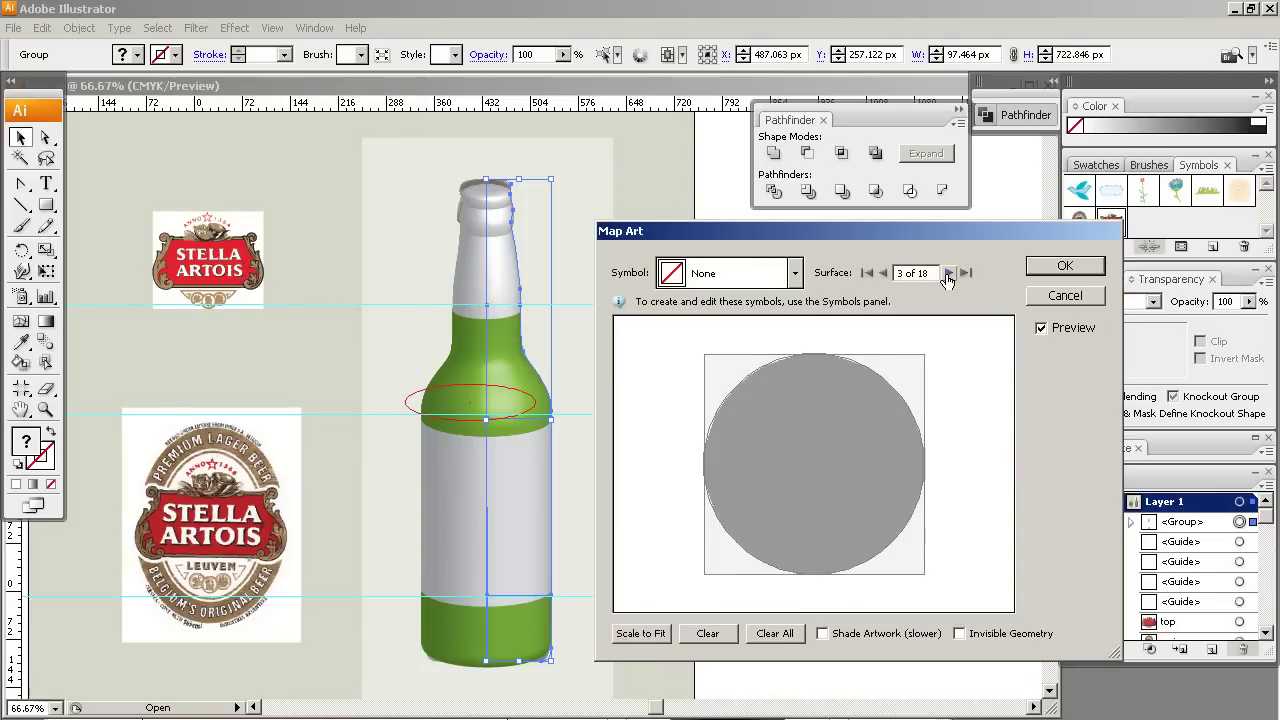
left_click(947, 273)
left_click(947, 273)
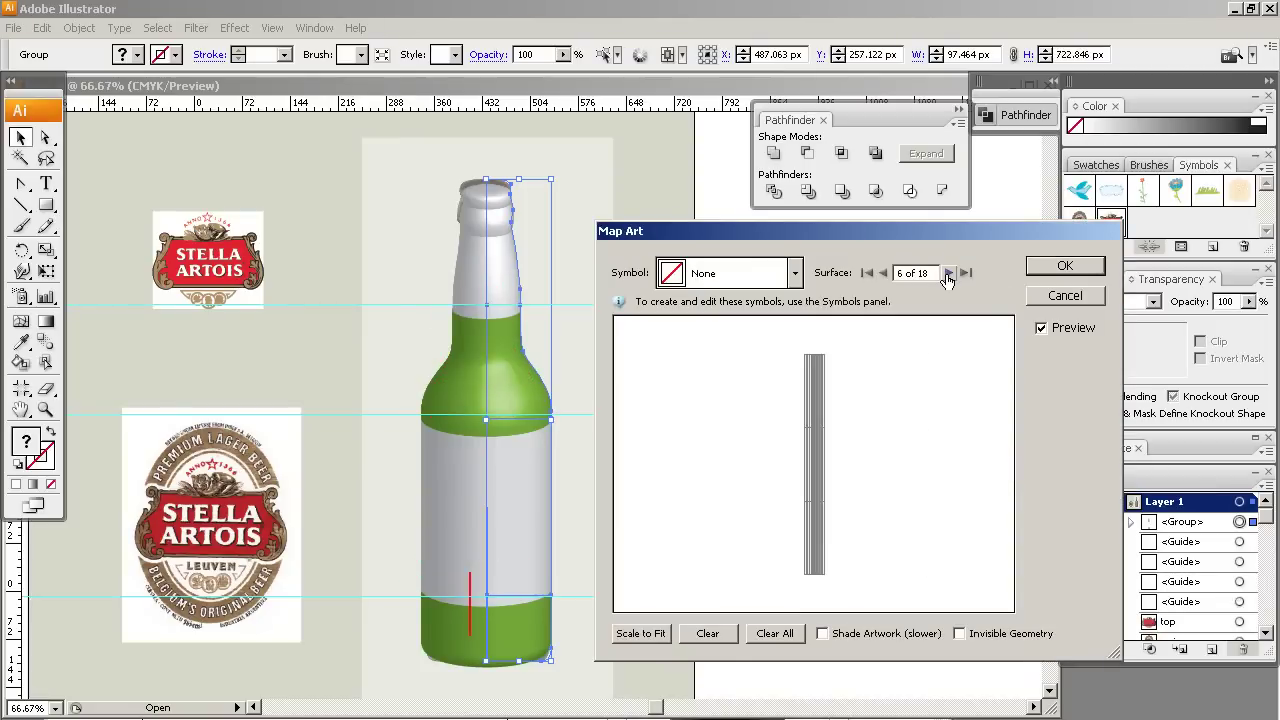
left_click(947, 273)
left_click(947, 273)
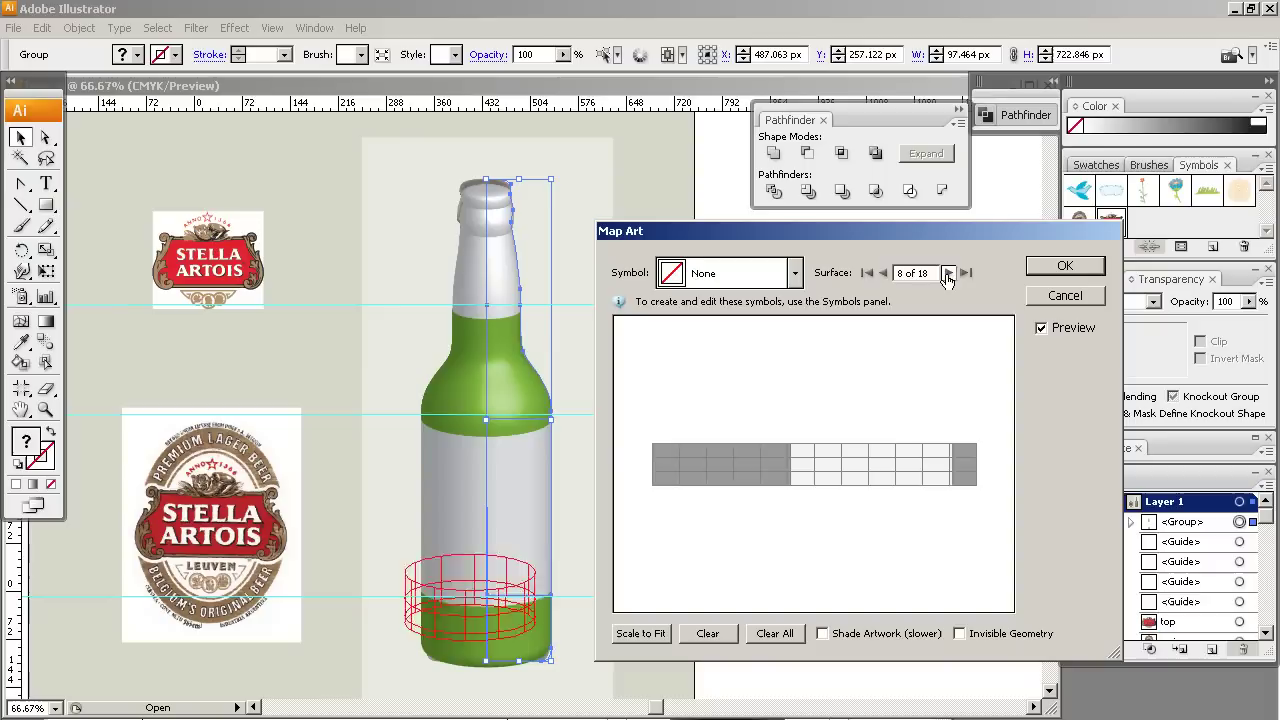
left_click(947, 273)
left_click(947, 273)
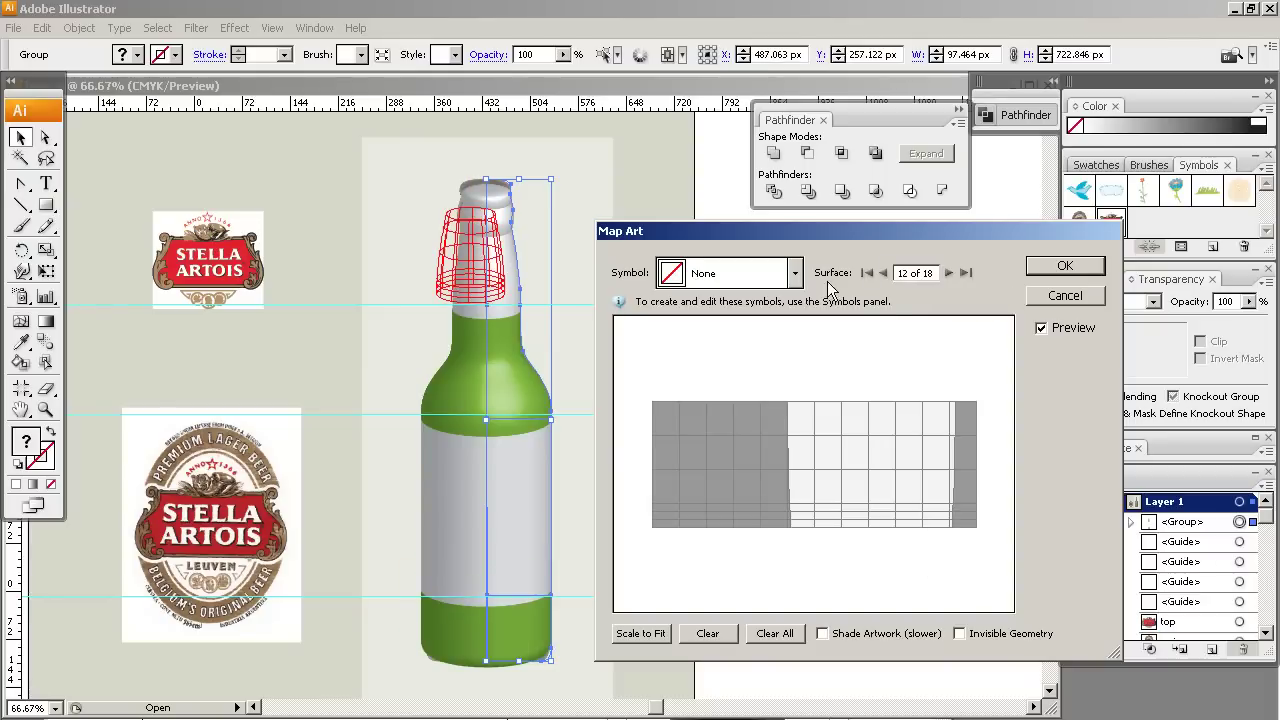
left_click(796, 274)
left_click_drag(802, 314, 803, 462)
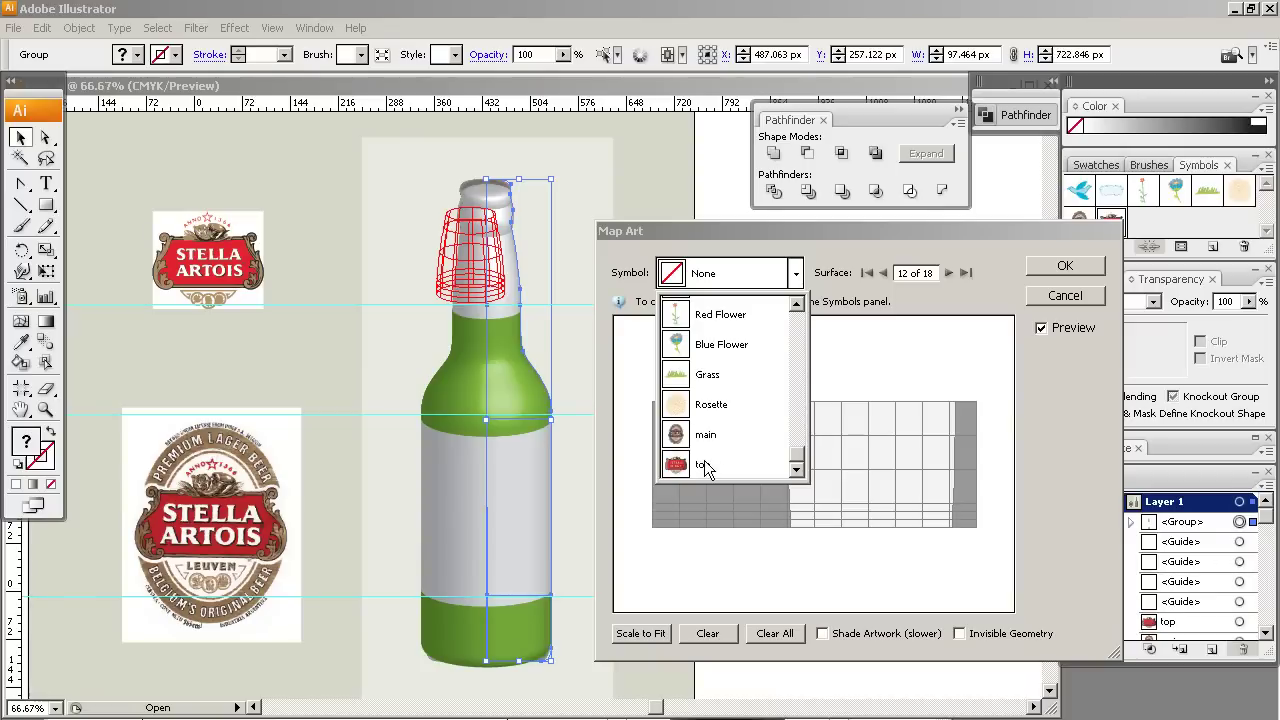
left_click(706, 466)
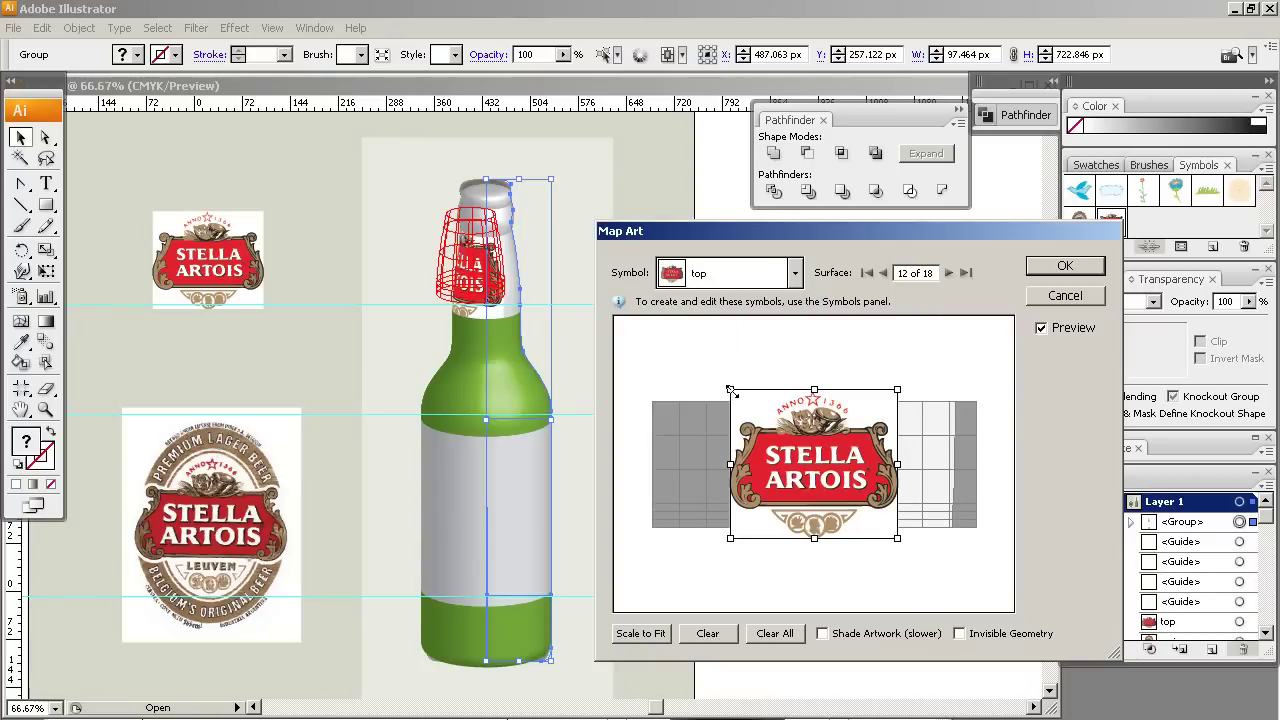
Shrink, widen and position the top label on the neck, then re-enable Preview
left_click_drag(730, 389, 762, 411)
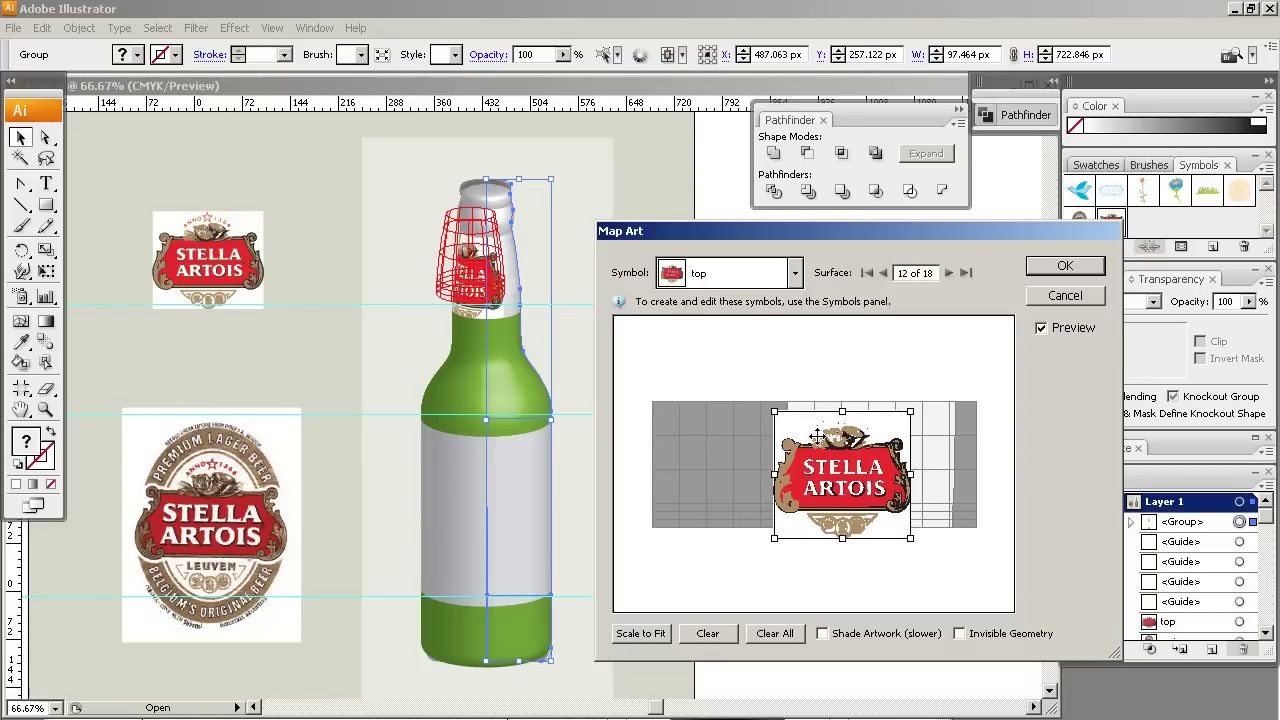
left_click_drag(815, 437, 923, 393)
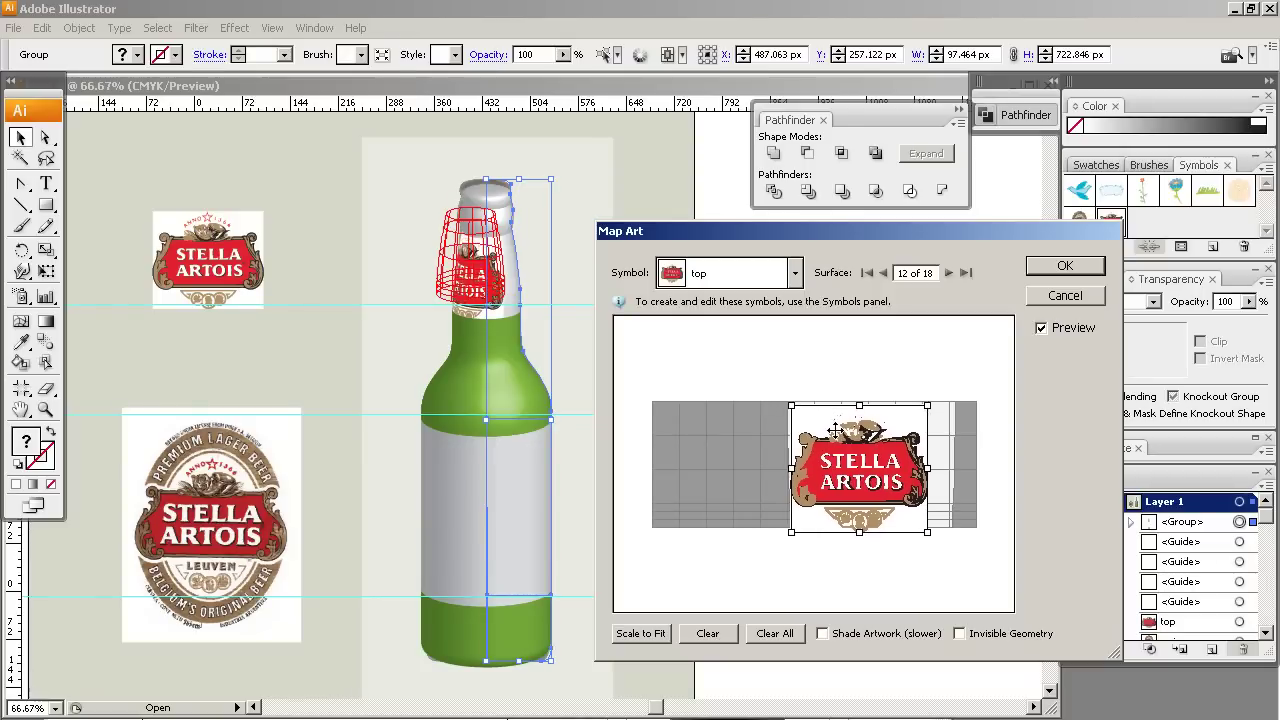
left_click(1041, 328)
left_click(1041, 328)
left_click_drag(870, 436, 856, 430)
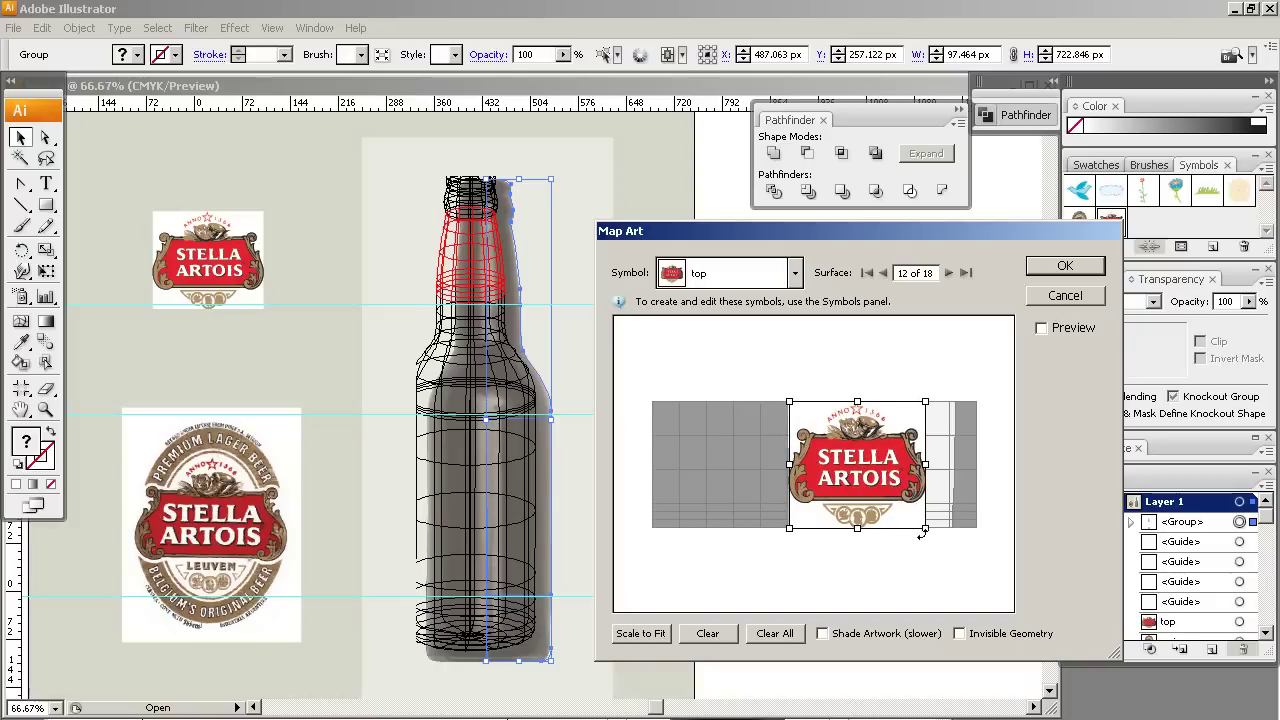
left_click_drag(925, 527, 947, 524)
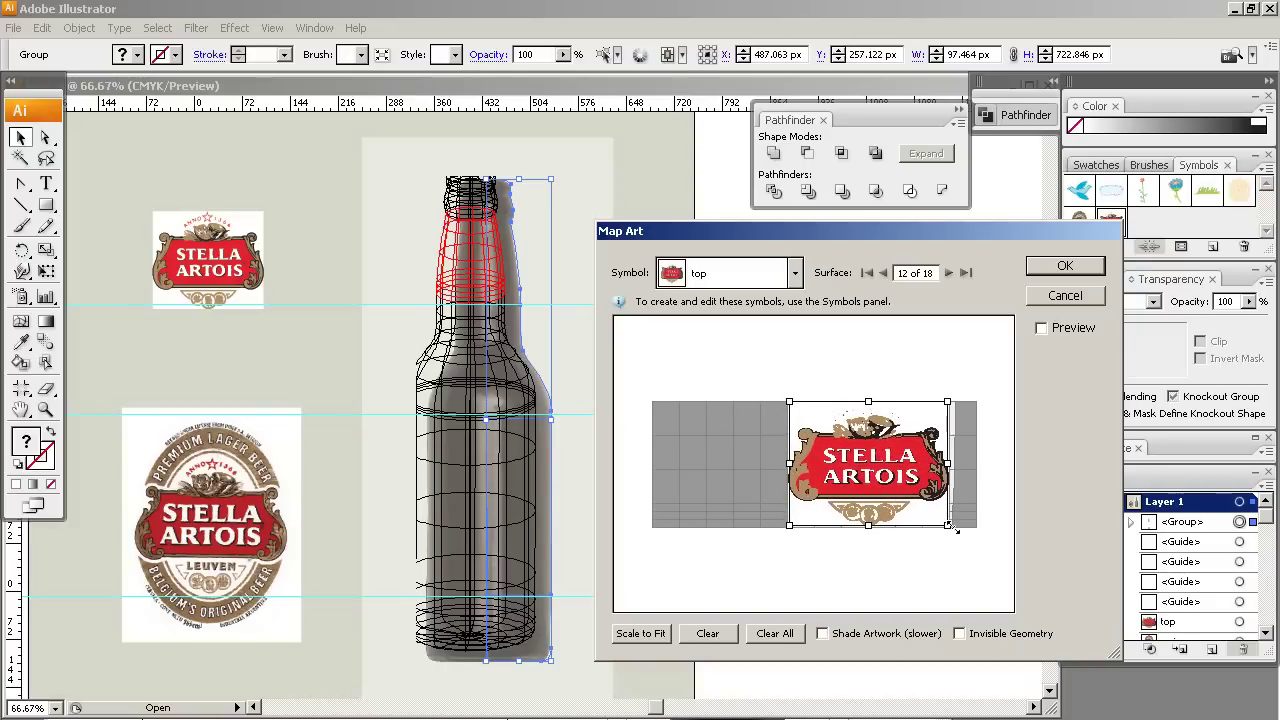
left_click_drag(952, 528, 953, 524)
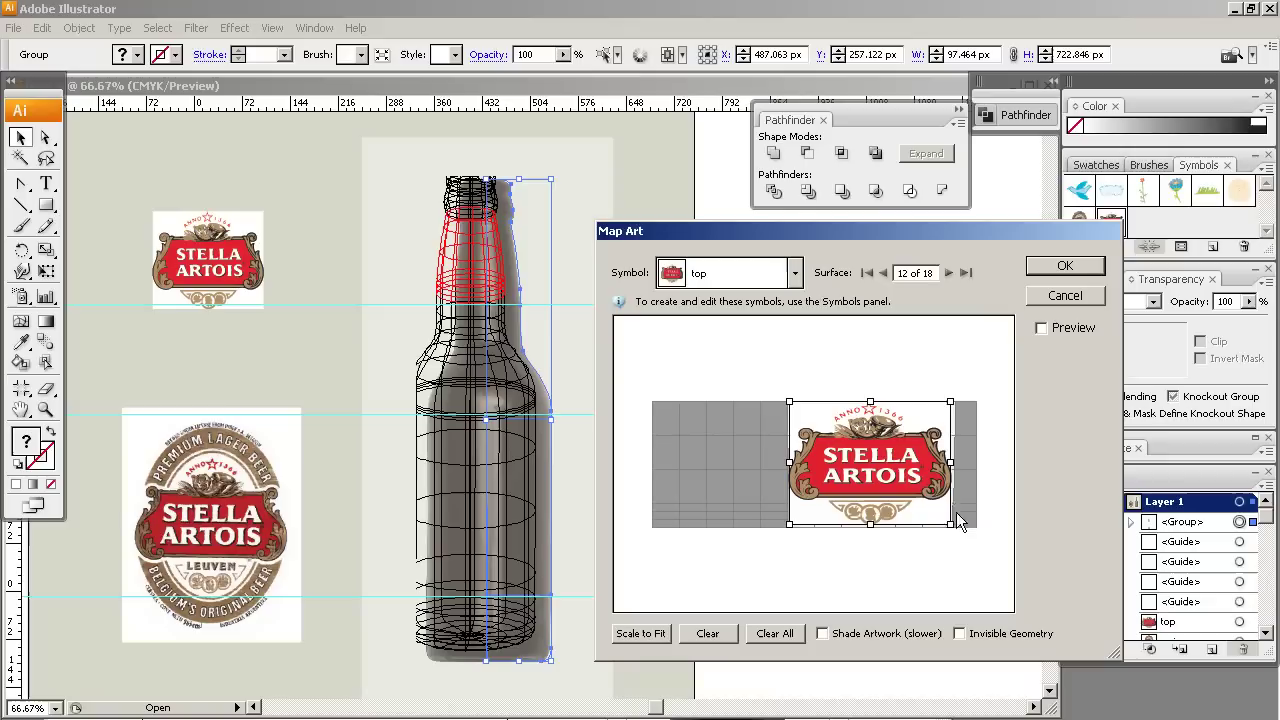
left_click_drag(915, 459, 916, 461)
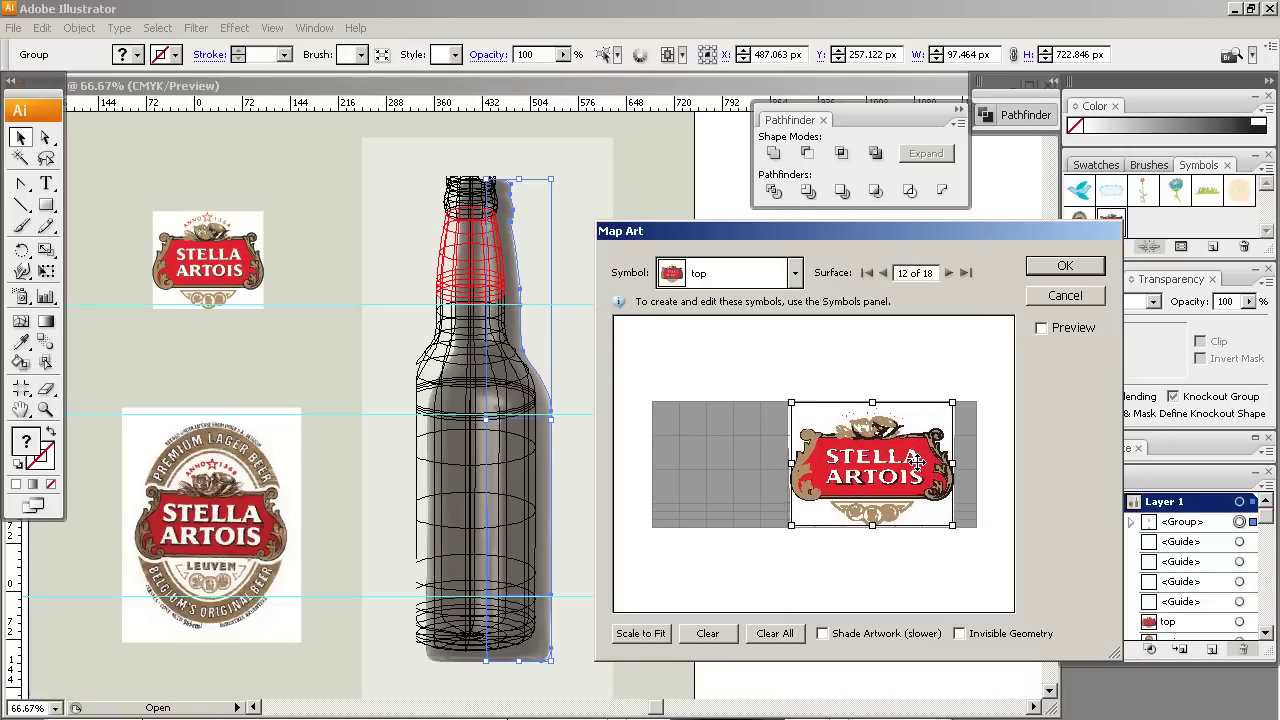
left_click(1042, 328)
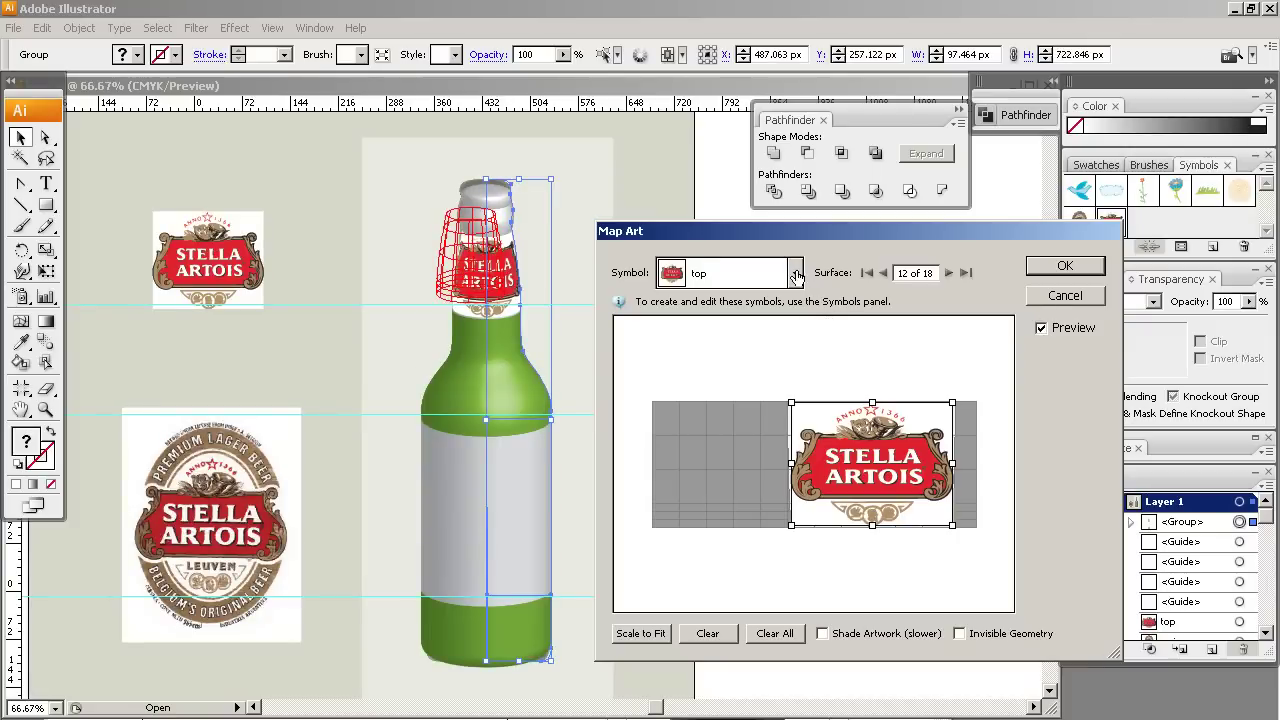
Advance to surface 18 of 18, turn Preview off, and map the 'main' symbol
left_click(949, 273)
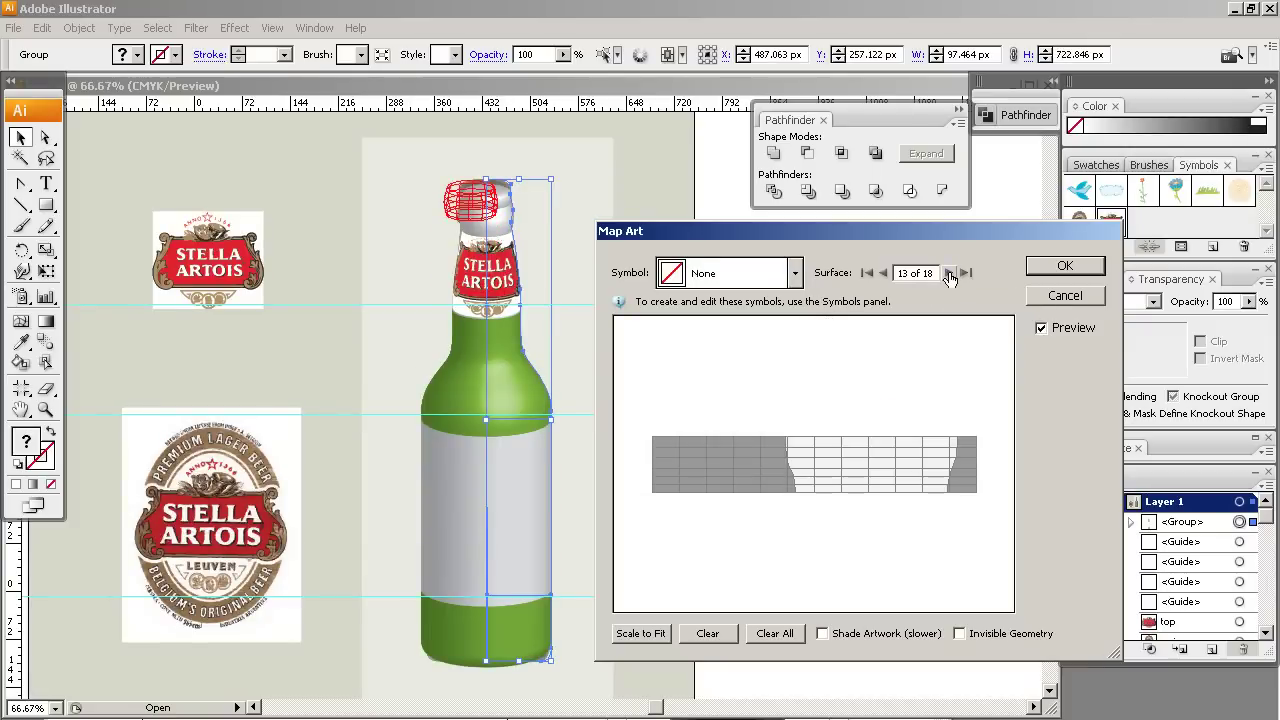
left_click(949, 273)
left_click(949, 273)
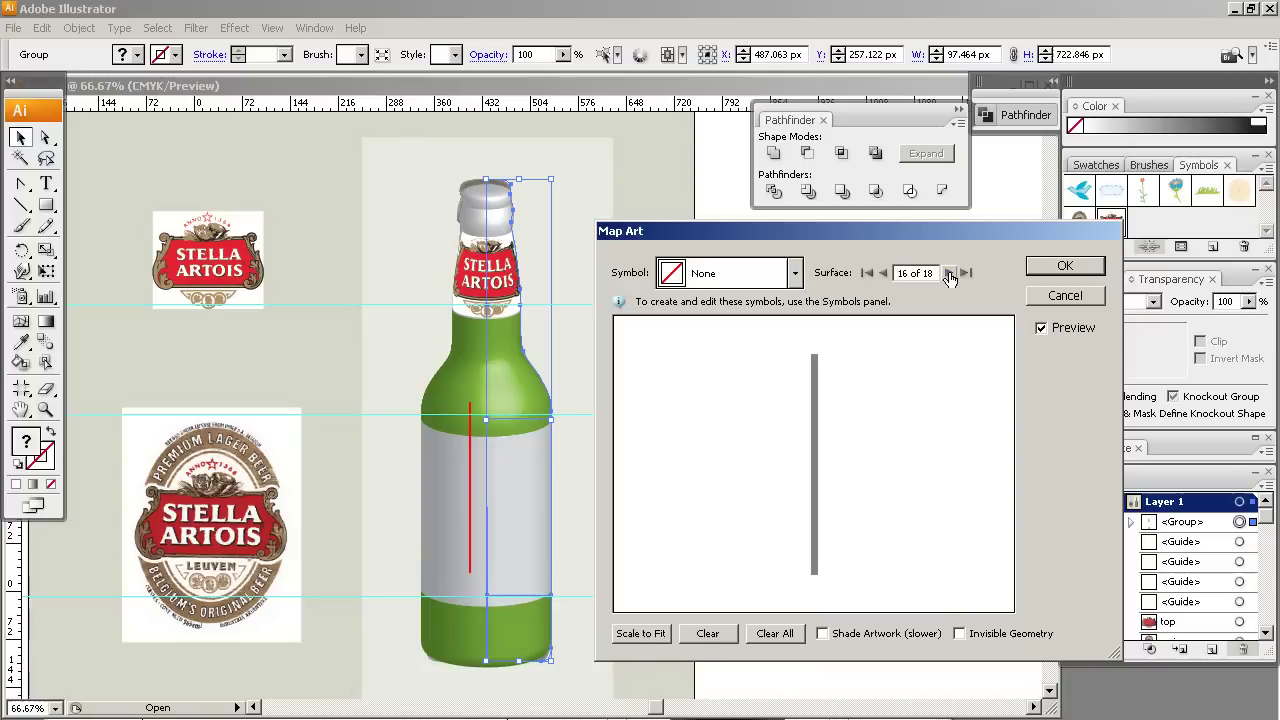
left_click(949, 273)
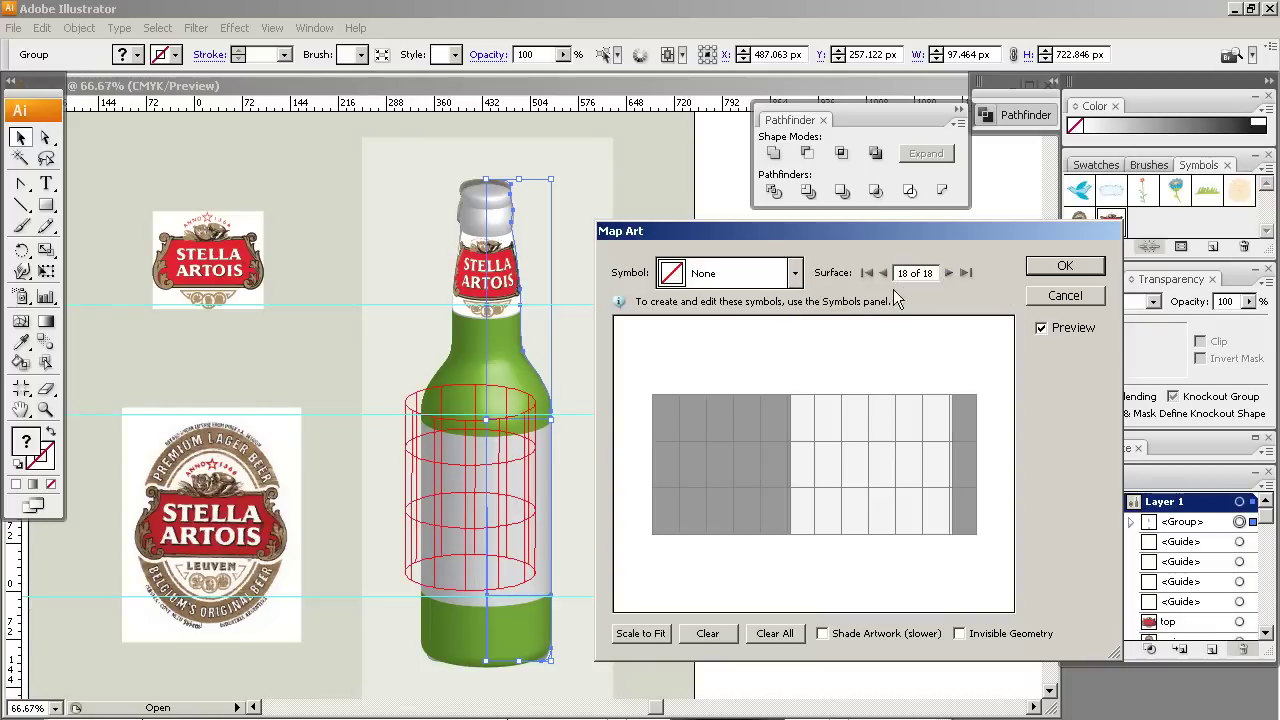
left_click(1041, 328)
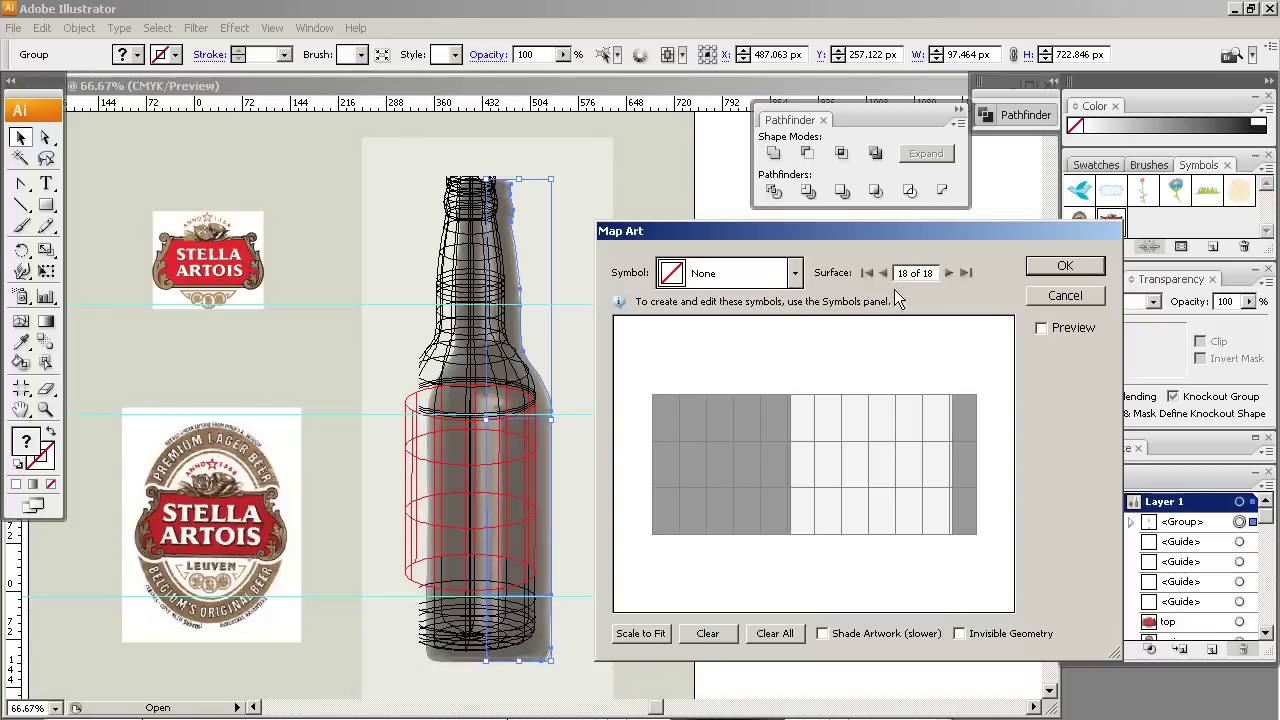
left_click(795, 273)
scroll(728, 390, "down", 1)
scroll(728, 390, "down", 1)
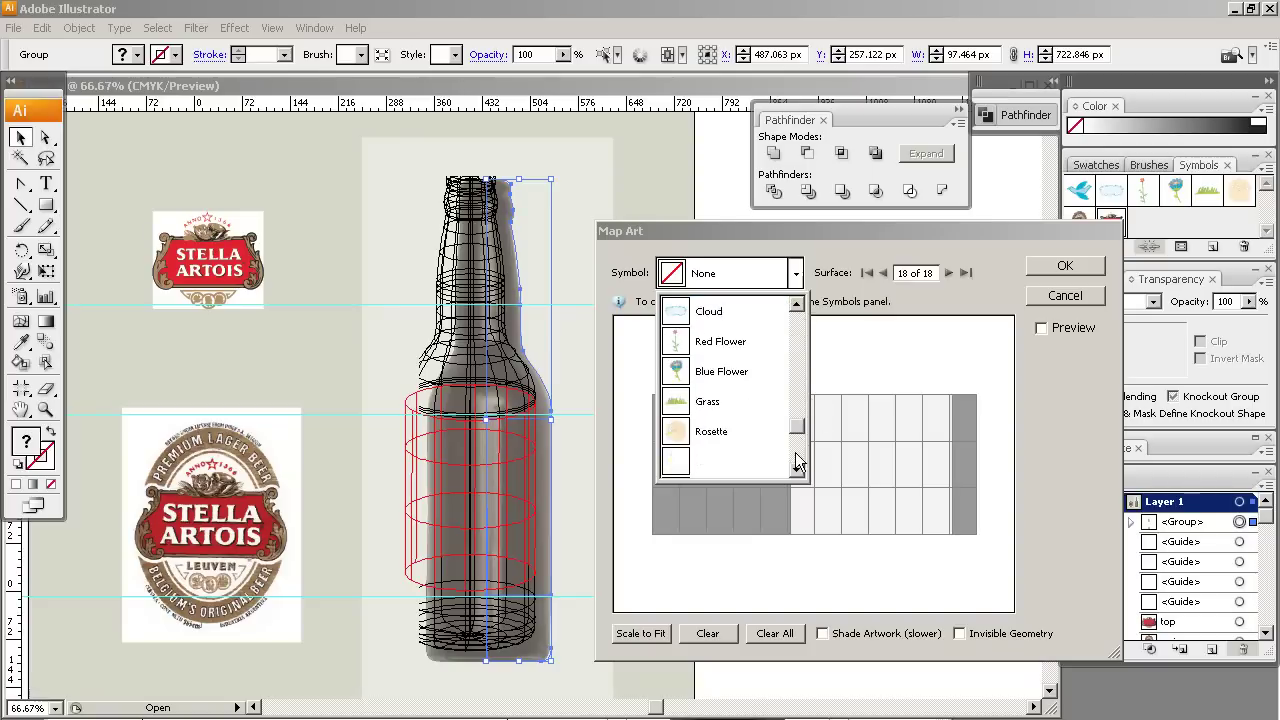
scroll(728, 390, "down", 1)
left_click(702, 434)
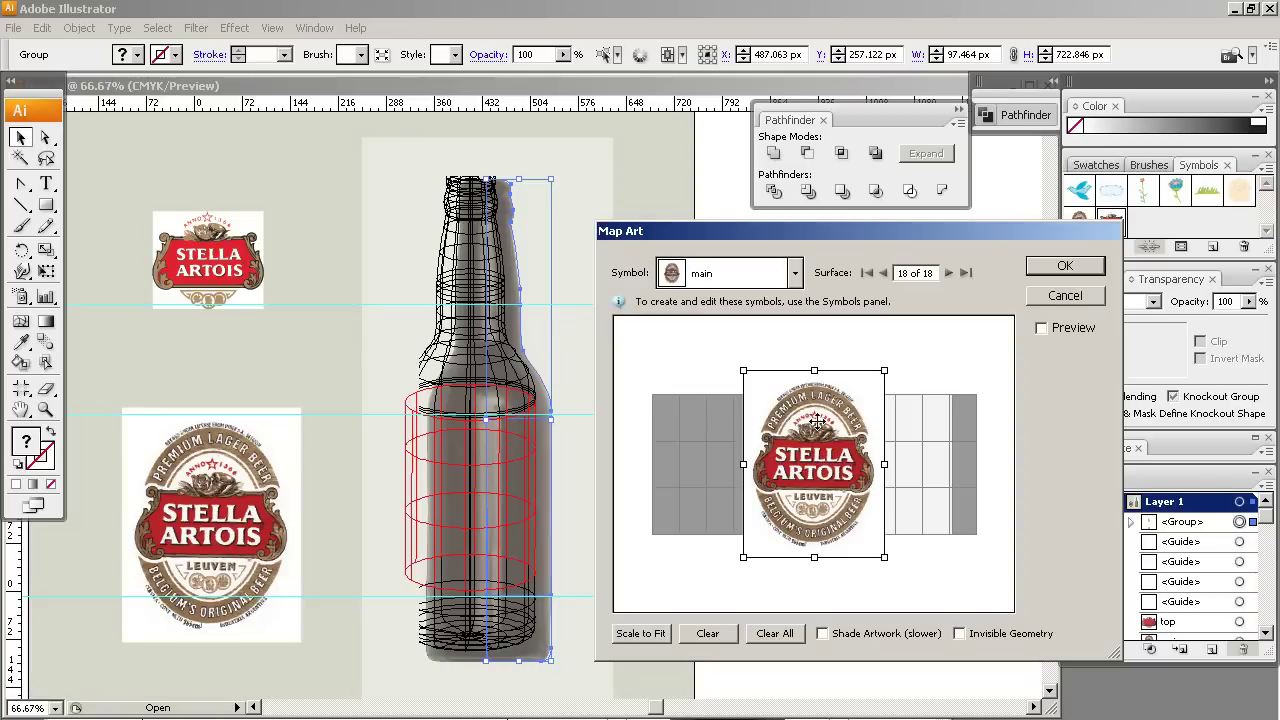
Shrink the main label and position it centred on the body's label band
mouse_move(803, 426)
left_mouse_down()
mouse_move(867, 414)
mouse_move(851, 413)
left_mouse_up()
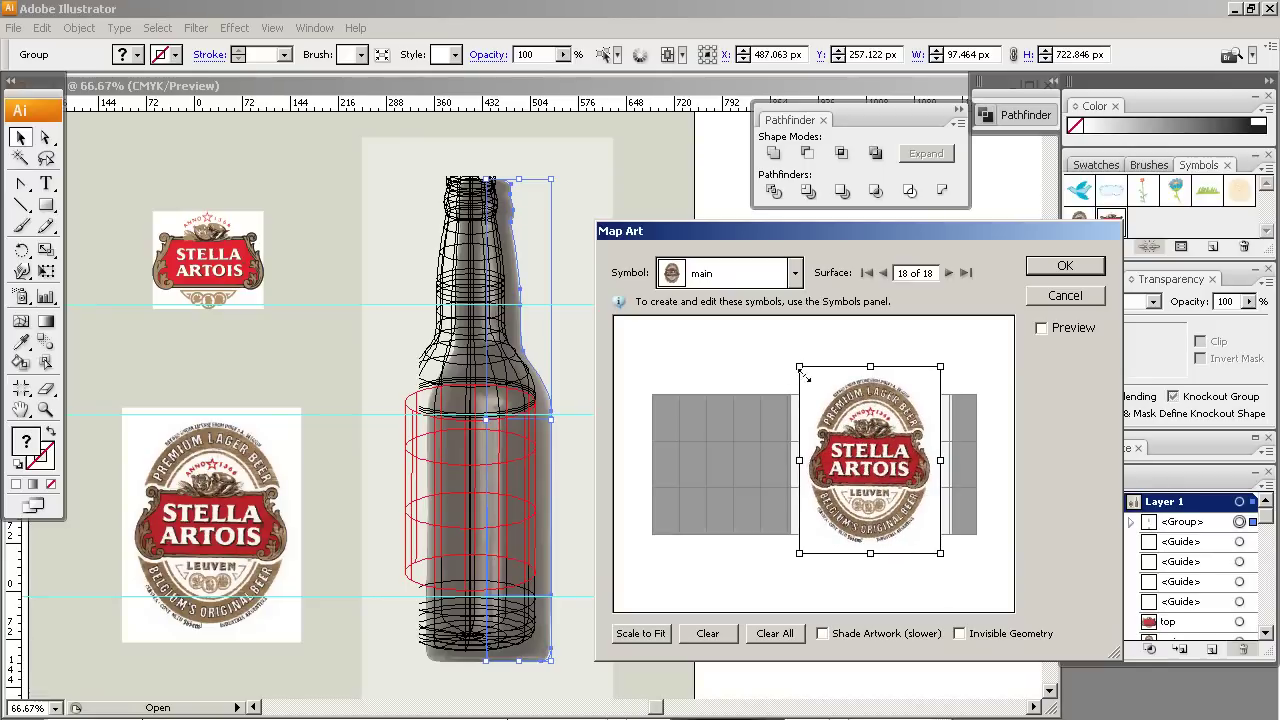
left_click_drag(800, 368, 826, 400)
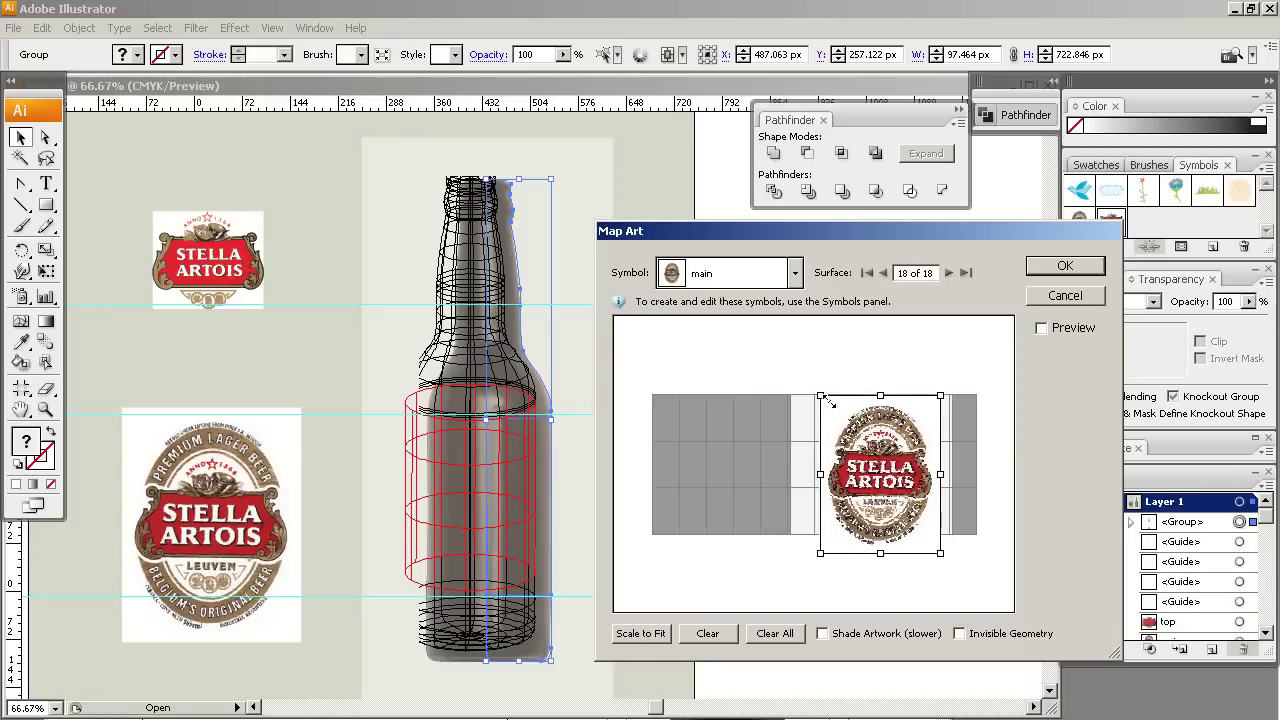
left_click_drag(826, 400, 834, 414)
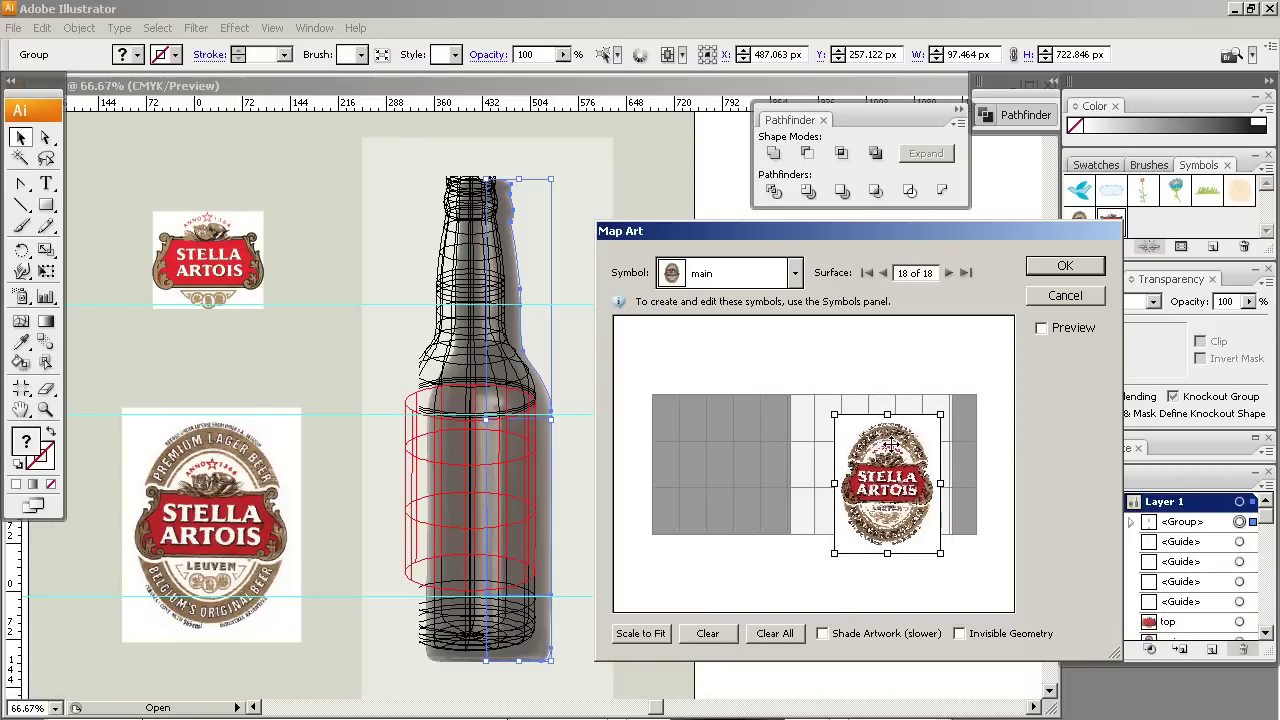
left_click_drag(882, 458, 869, 446)
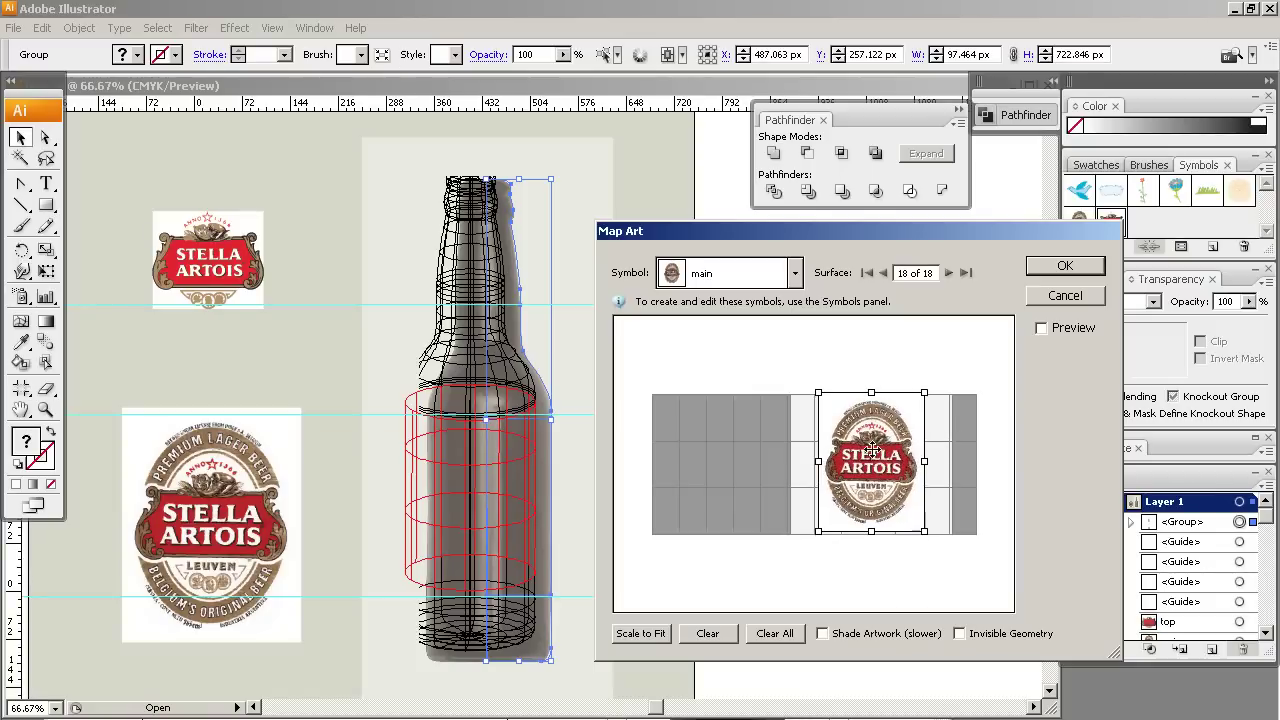
left_click_drag(869, 454, 878, 470)
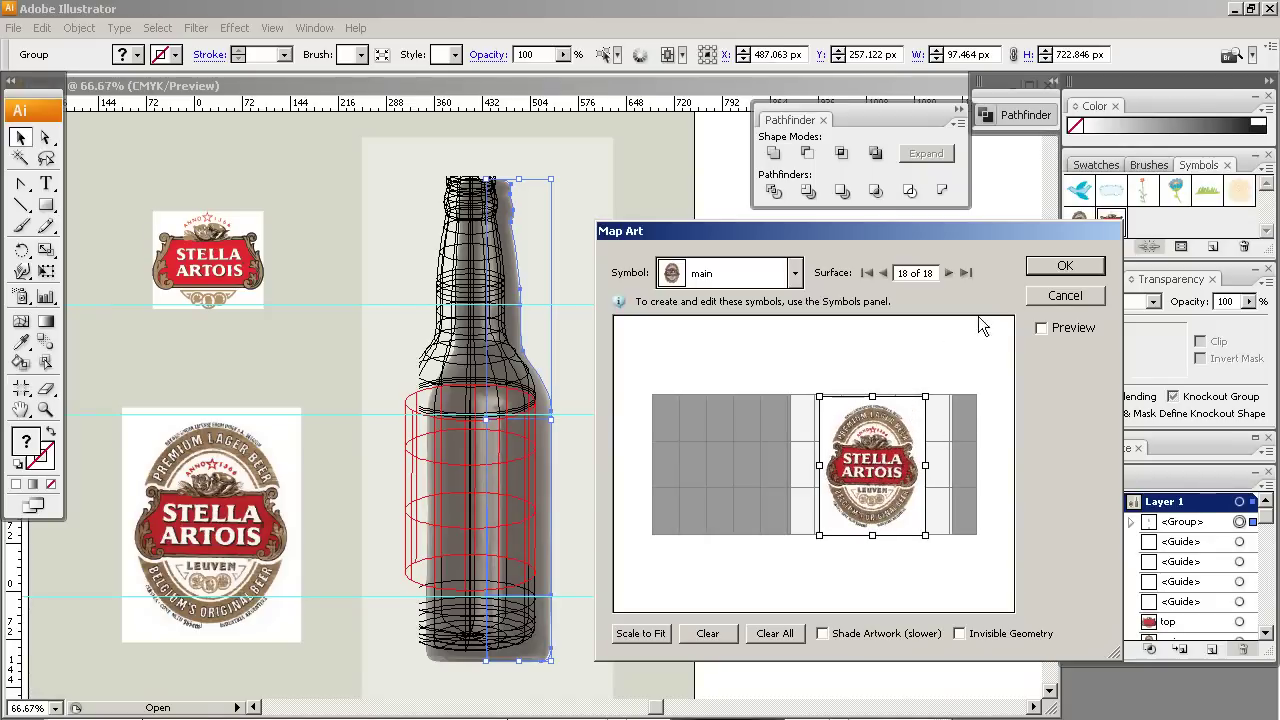
Preview the main label on surface 18, widen its right edge, and stop the rendering
left_click(1042, 328)
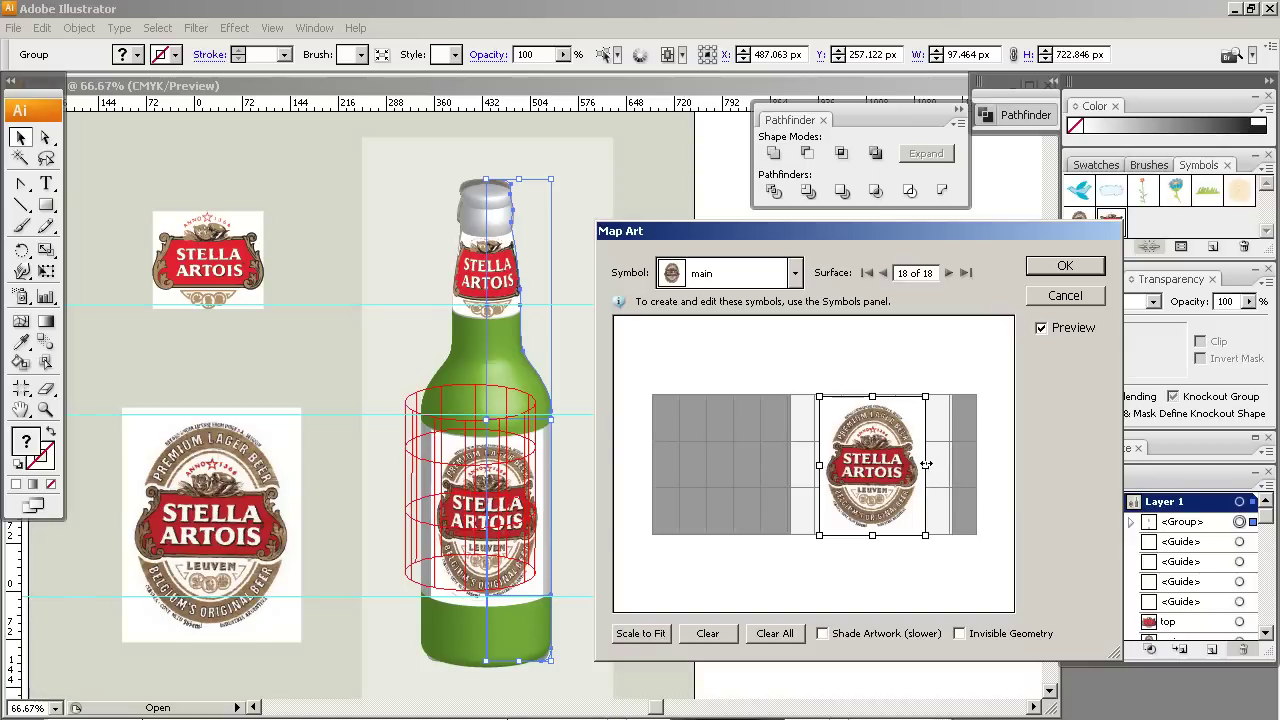
left_click_drag(926, 464, 940, 465)
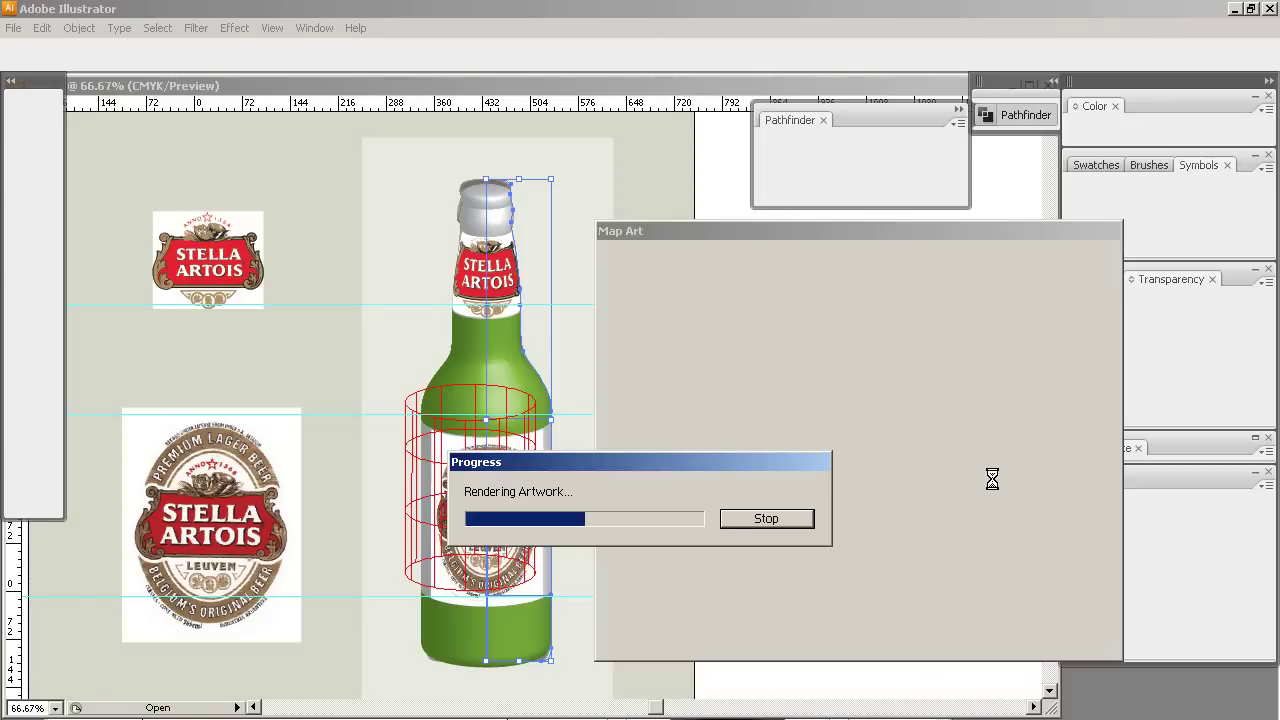
left_click(786, 518)
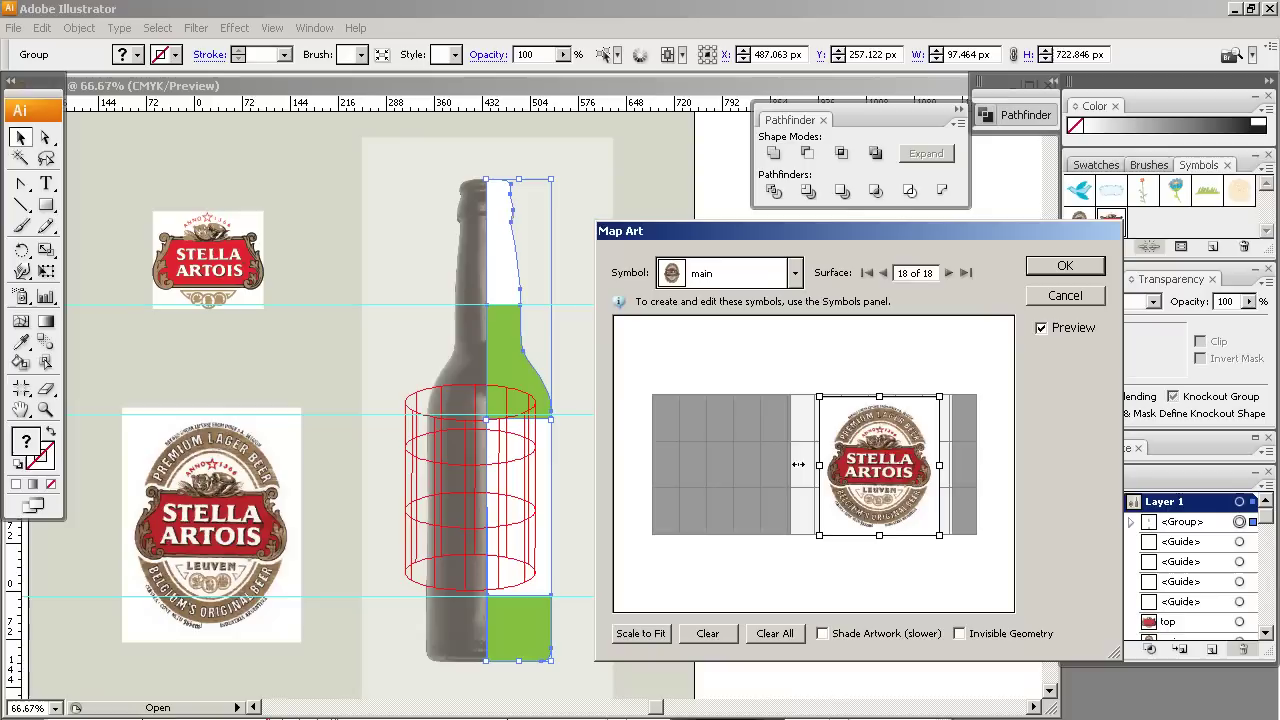
Stretch the main label's left and right edges outward with Preview turned off
left_click_drag(819, 465, 793, 465)
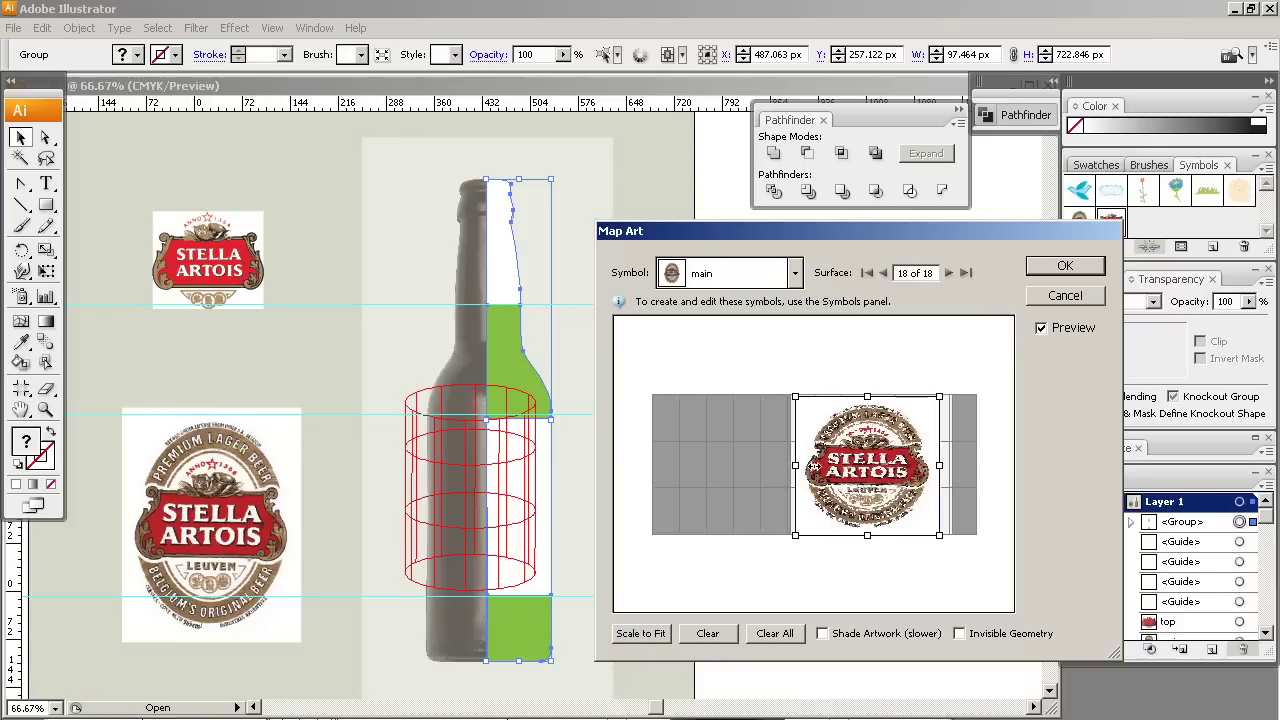
left_click_drag(940, 466, 942, 467)
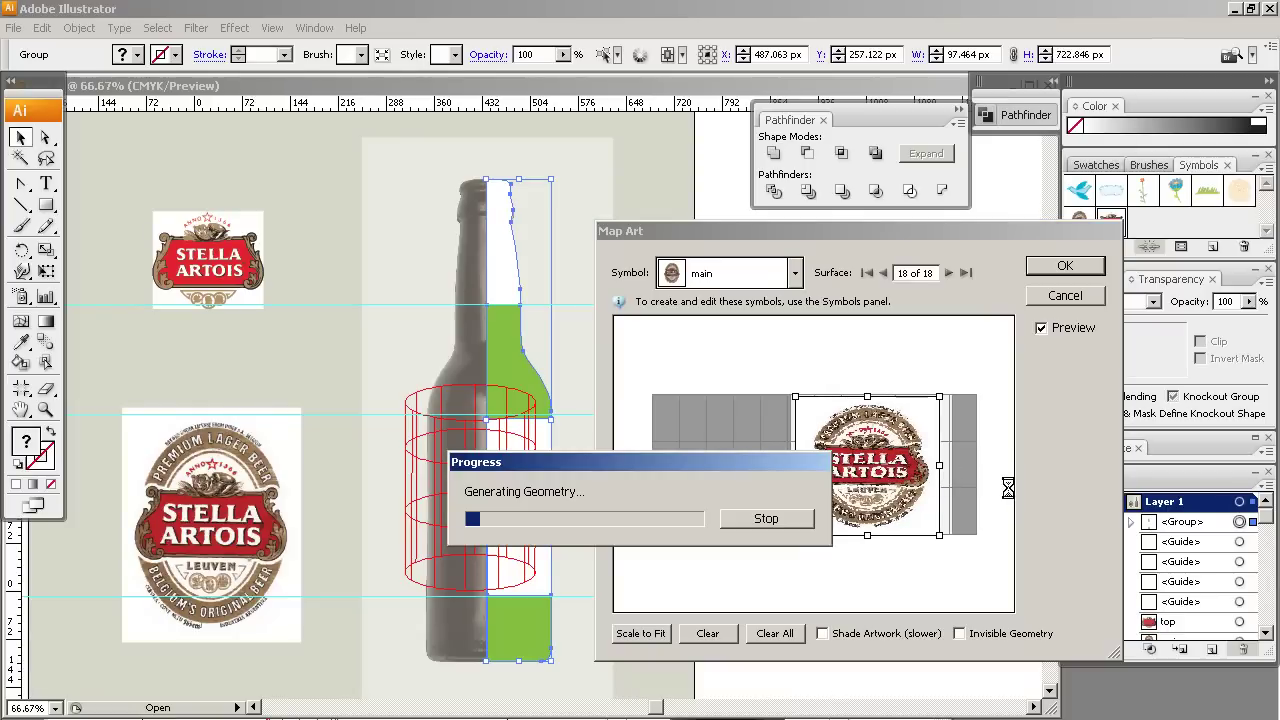
left_click(779, 520)
left_click(1048, 331)
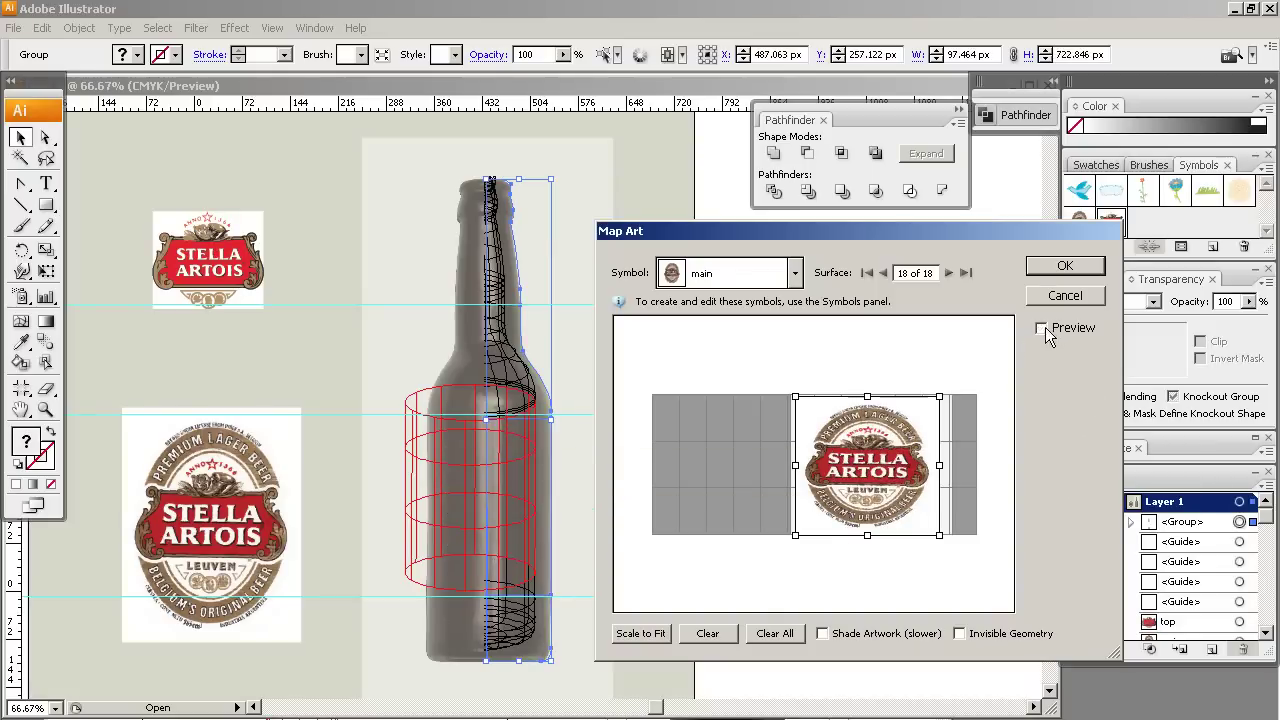
left_click_drag(938, 466, 949, 466)
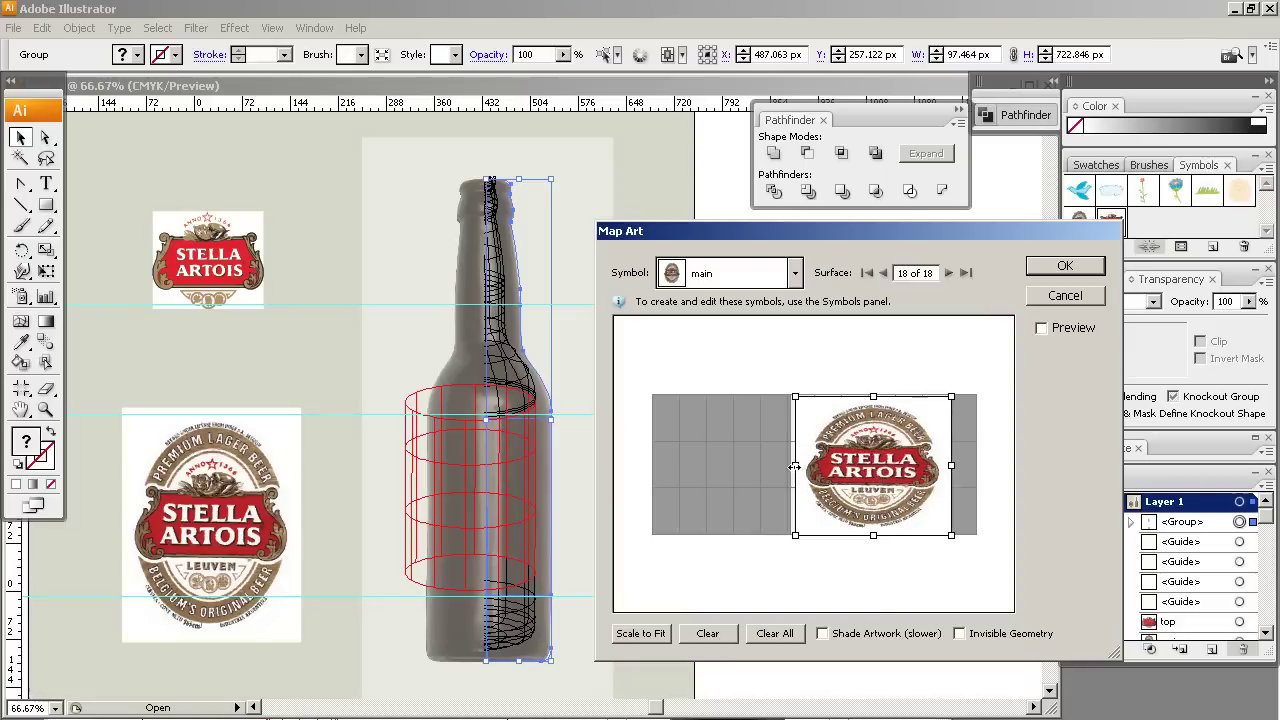
left_click_drag(796, 466, 791, 466)
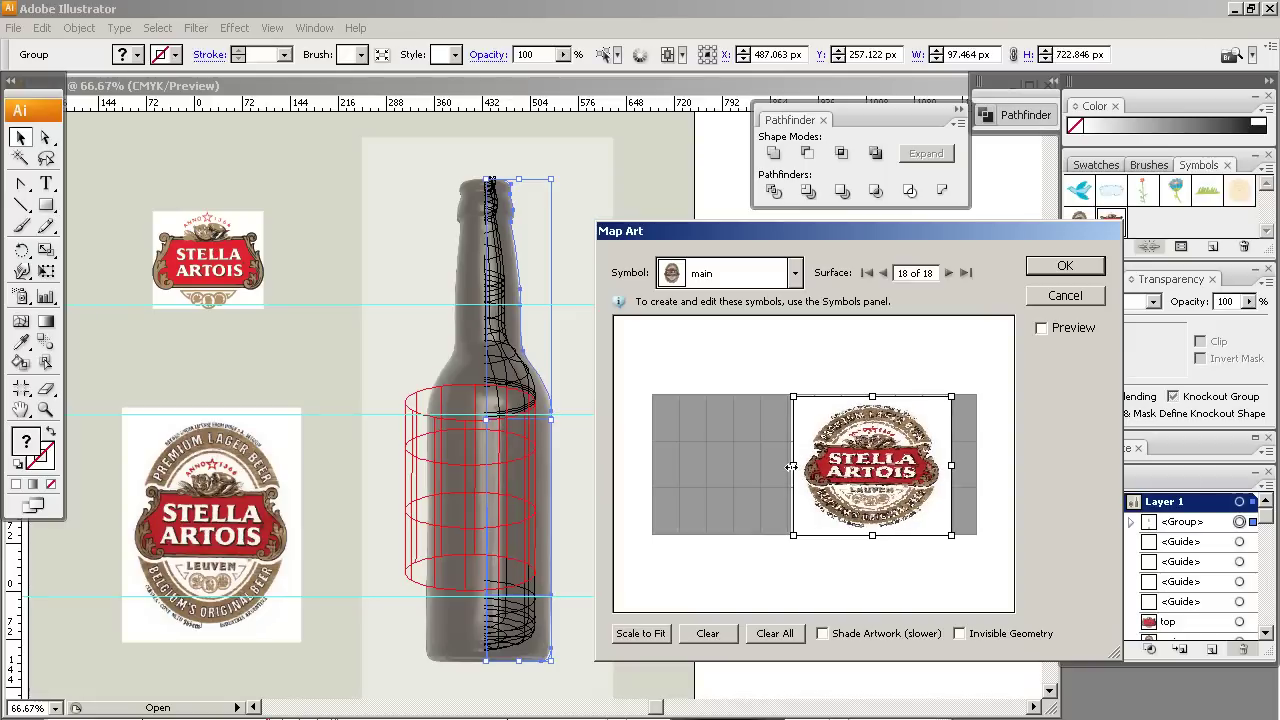
Re-enable Preview, then confirm Map Art and 3D Revolve Options with OK
left_click(1041, 328)
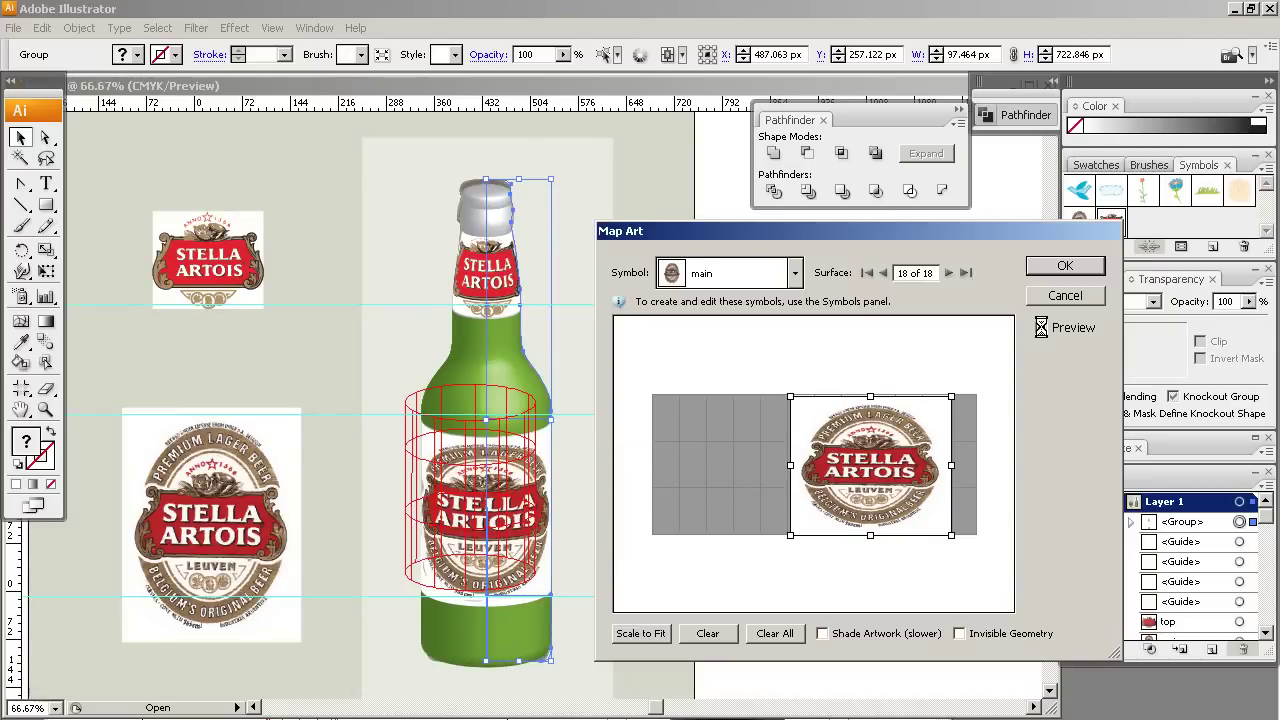
left_click(1065, 266)
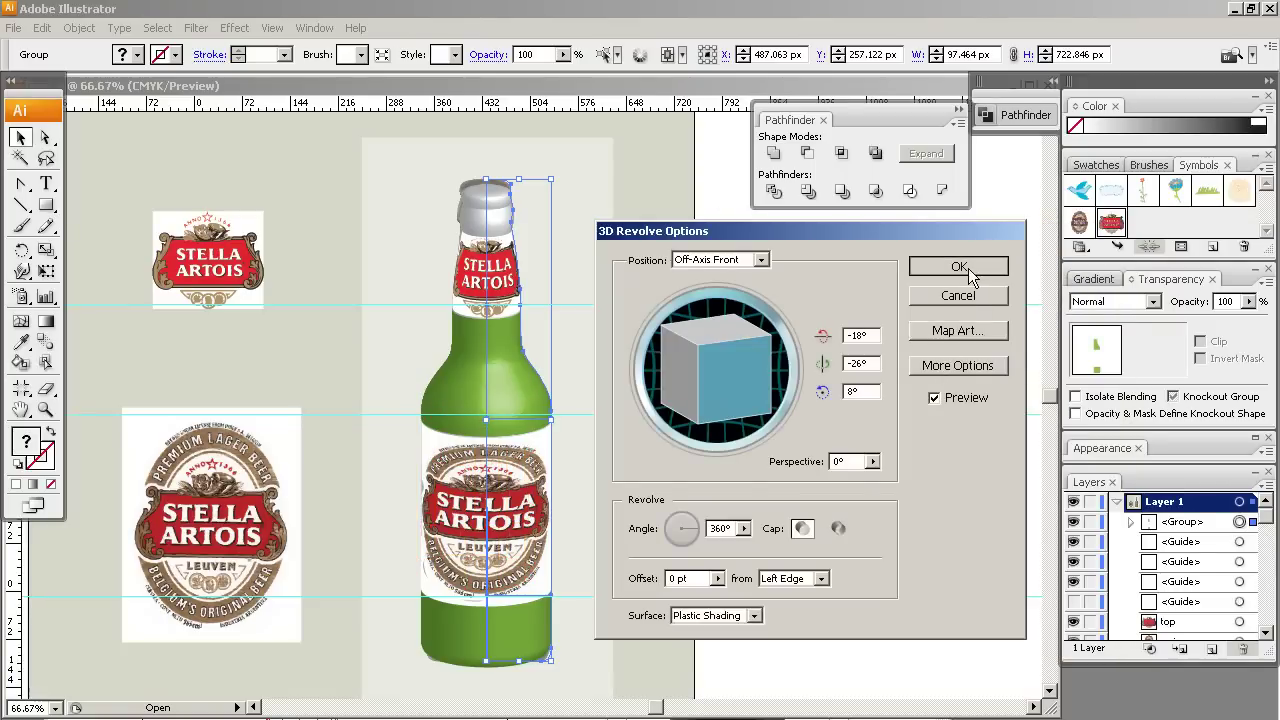
left_click(968, 269)
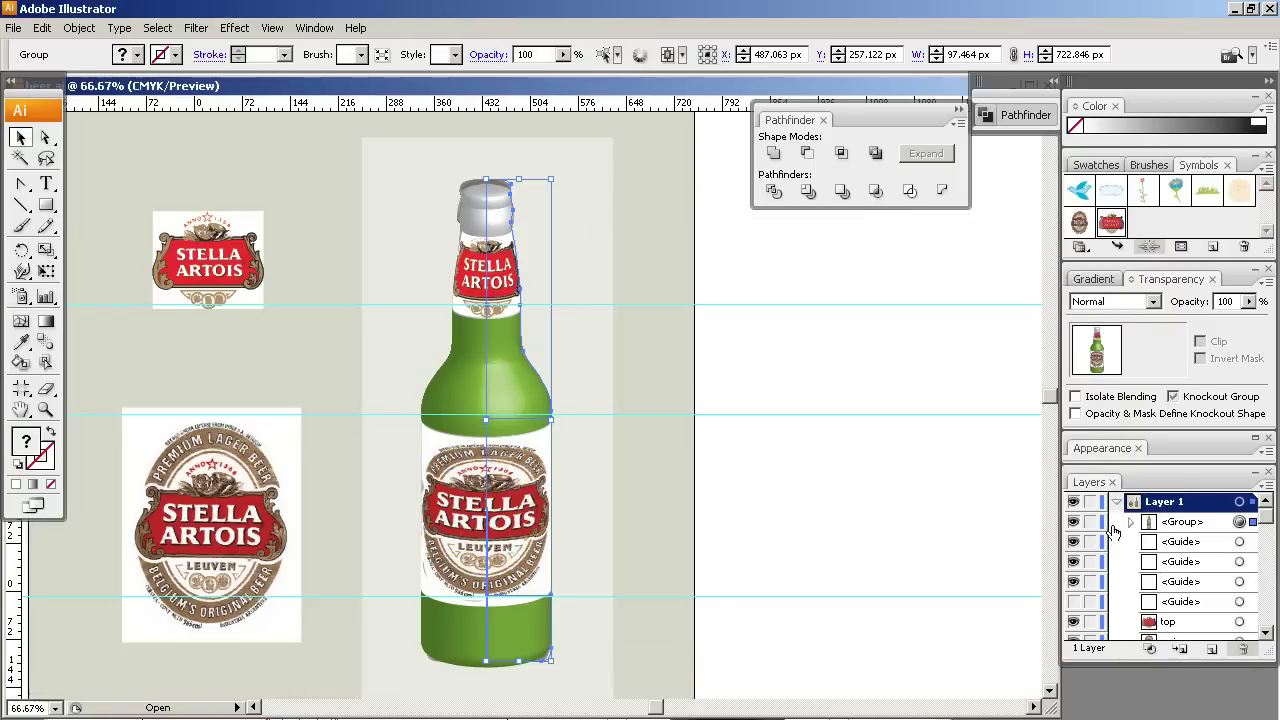
Hide the guide layers, both label reference images and the light background rectangle, then reselect the bottle
left_click_drag(1073, 541, 1077, 597)
left_click(1073, 621)
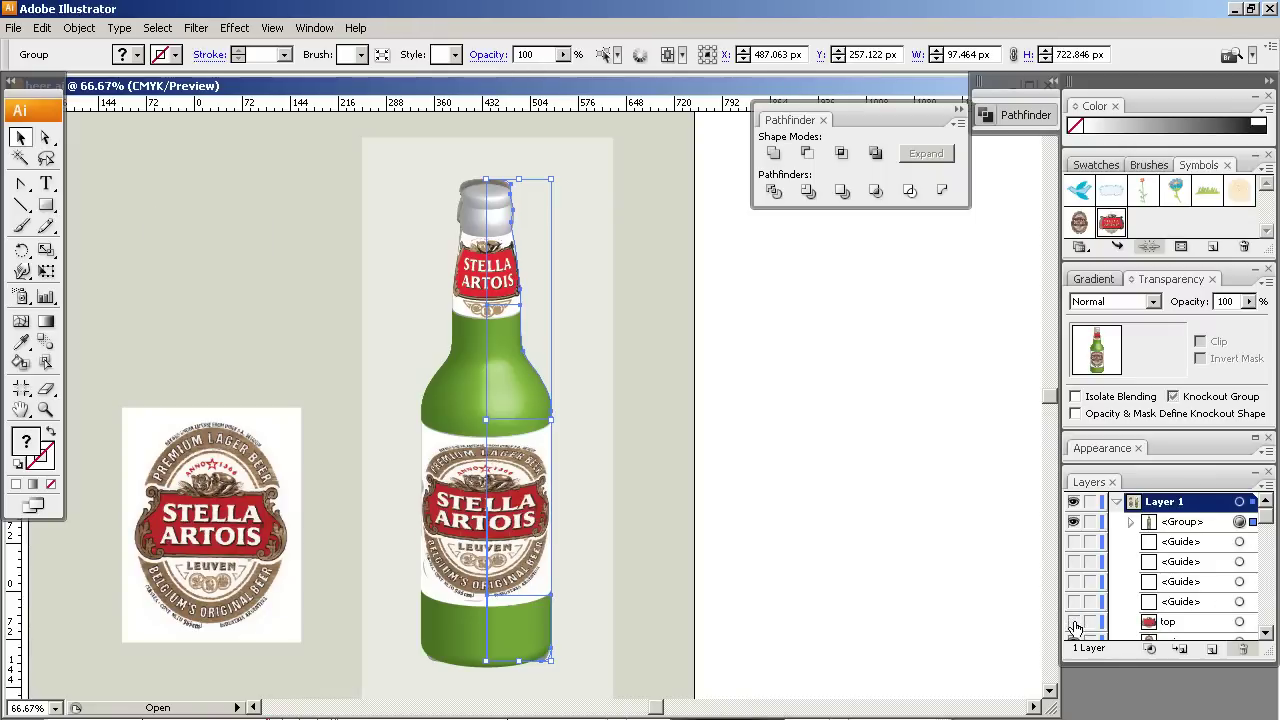
scroll(1266, 633, "down", 1)
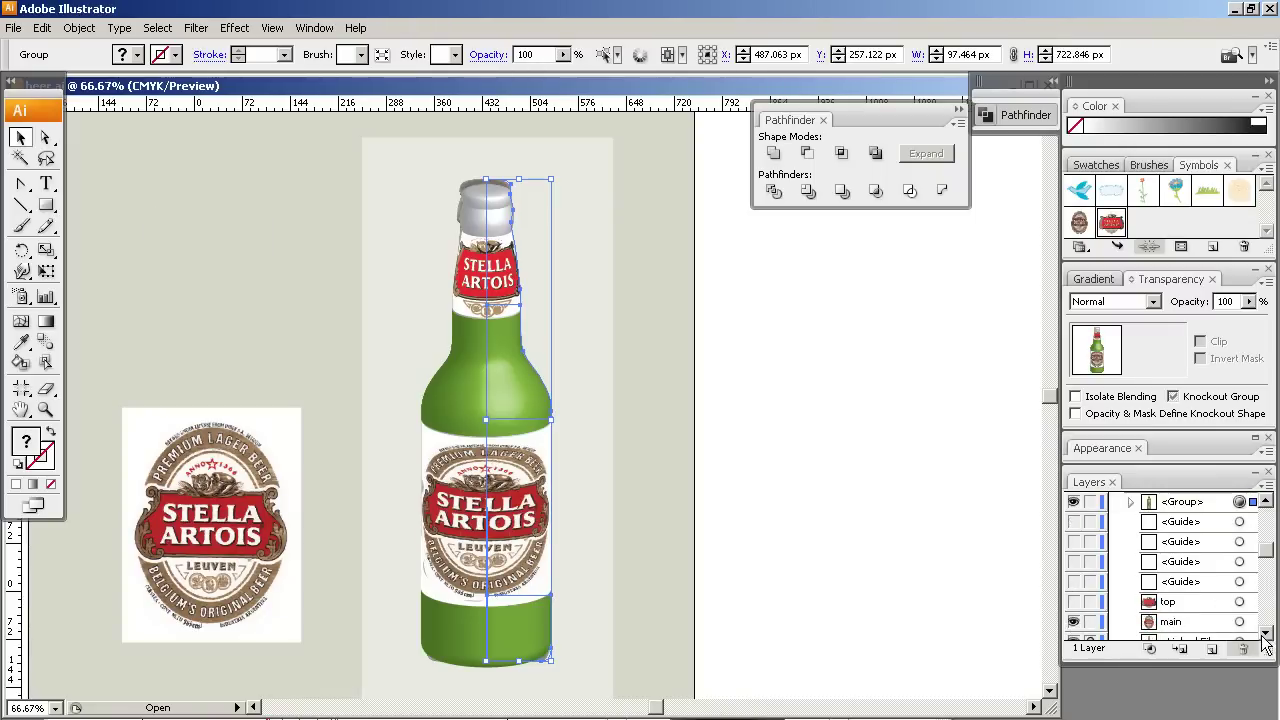
left_click(1090, 621)
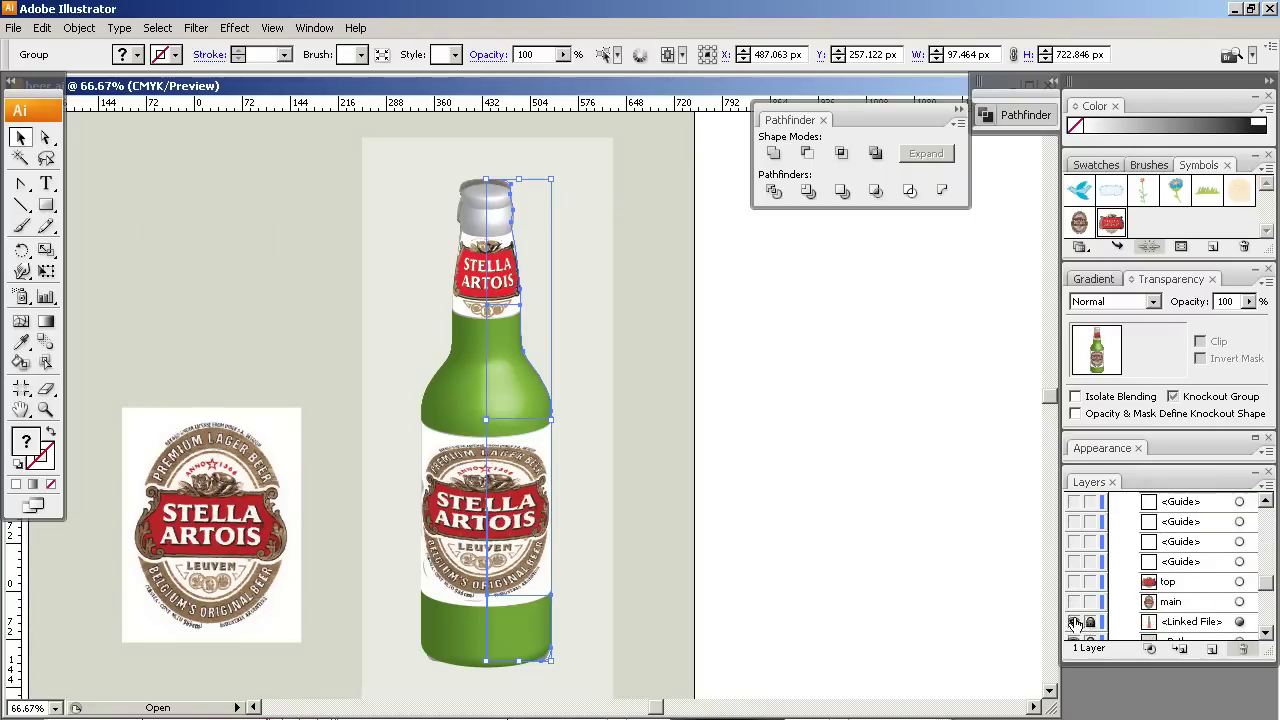
left_click(1073, 621)
left_click(1092, 630)
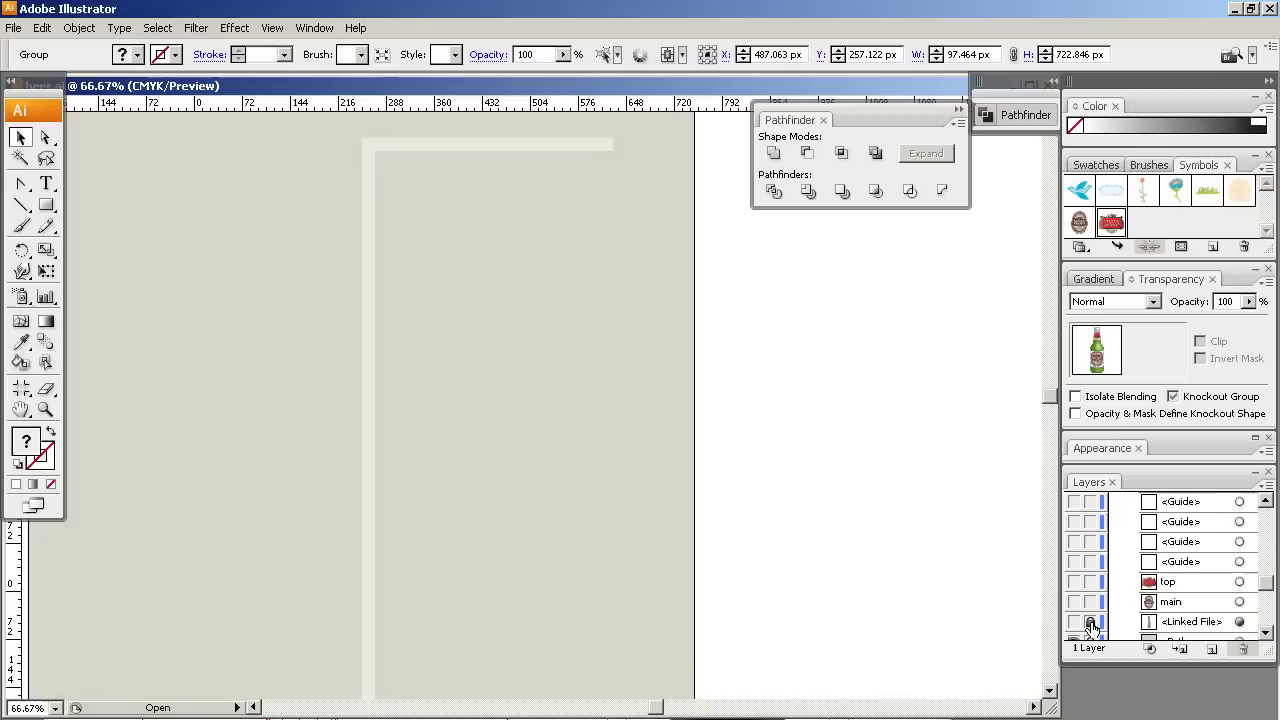
left_click(636, 348)
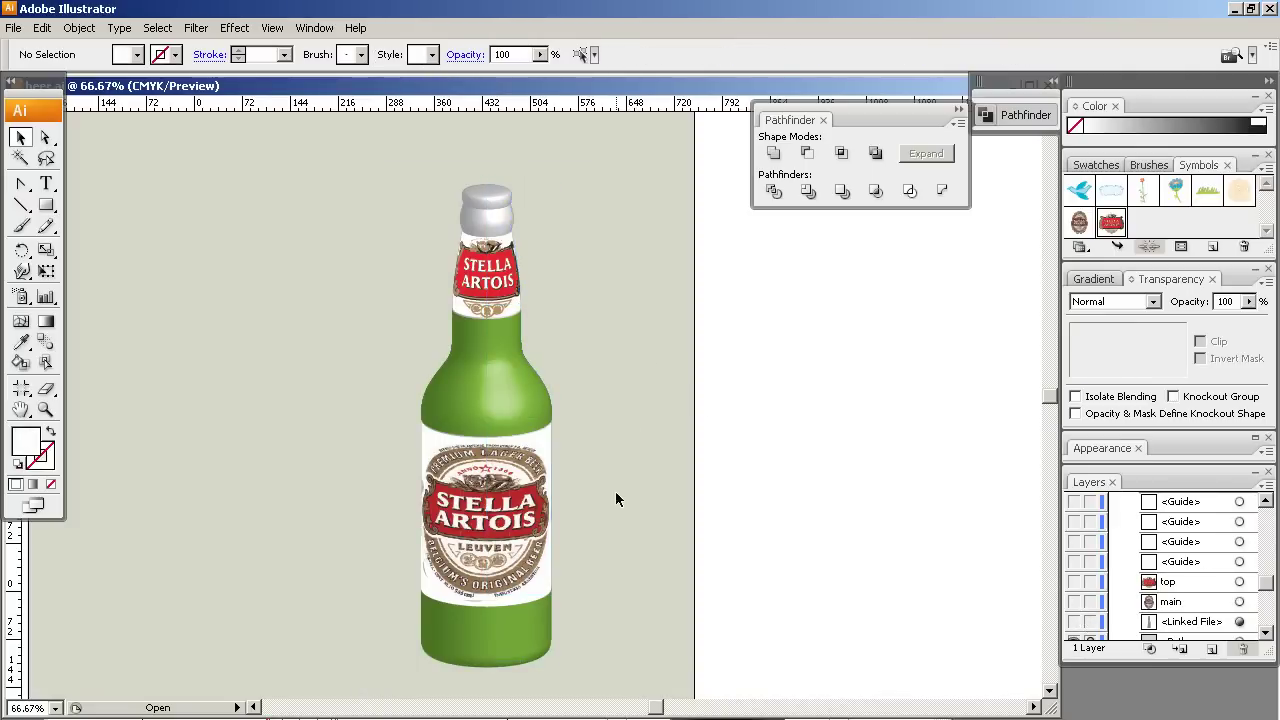
left_click(715, 707)
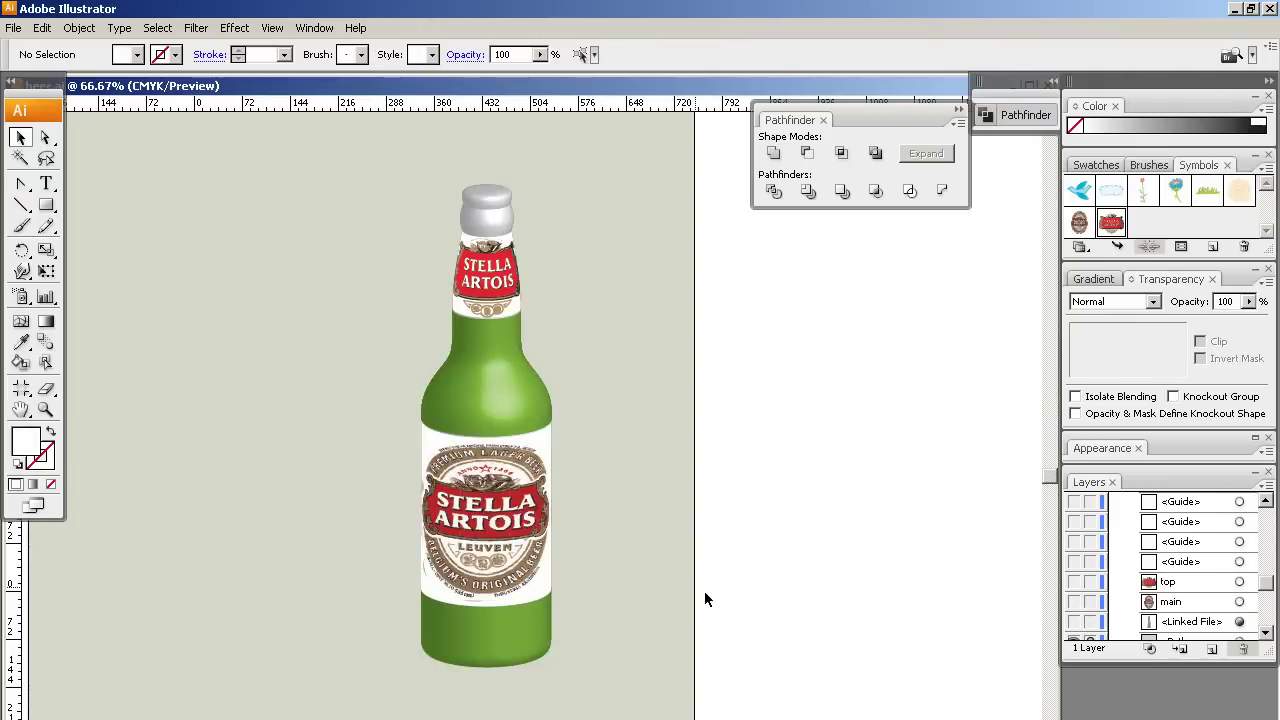
left_click(500, 410)
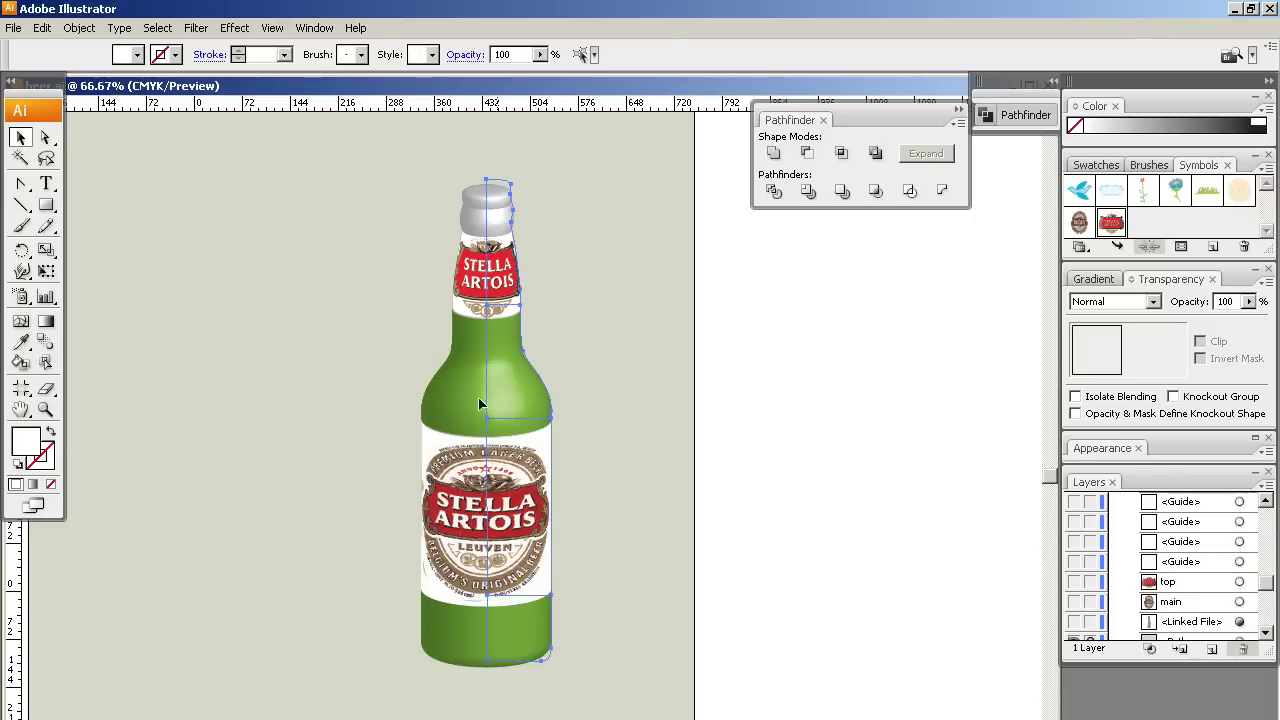
Flatten the 3D bottle's transparency using the Medium Resolution preset
left_click(79, 28)
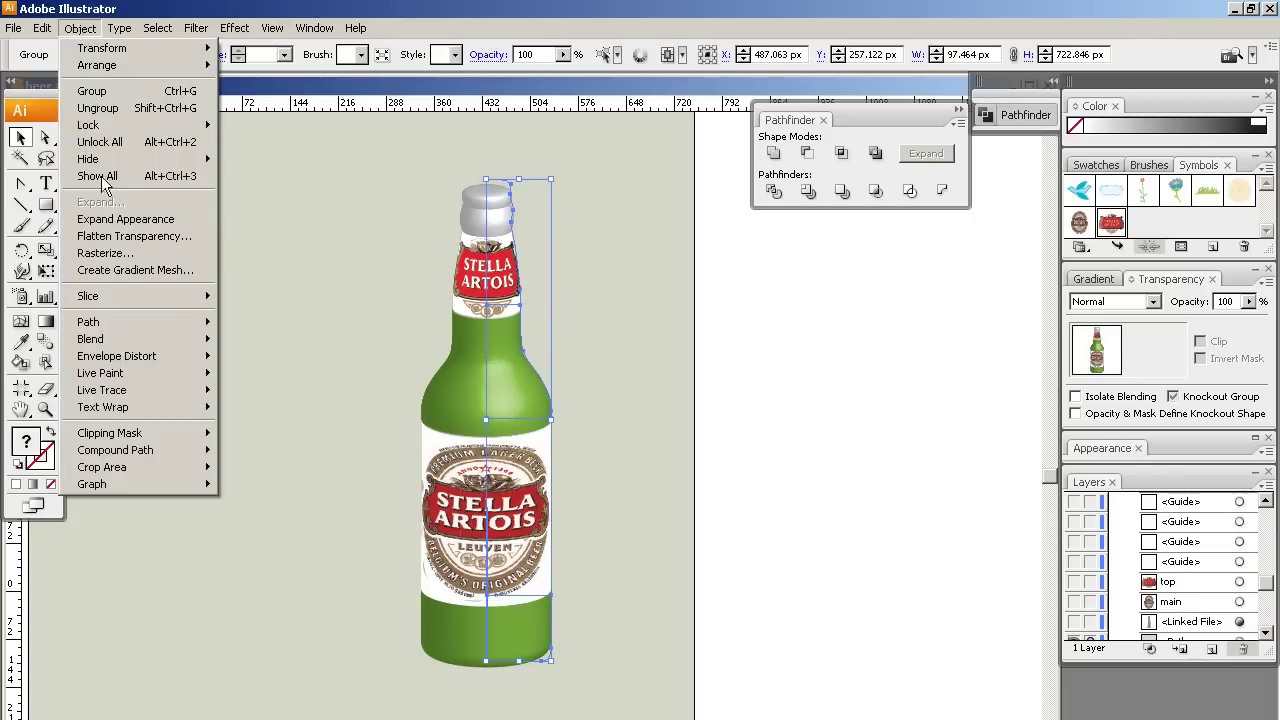
left_click(130, 236)
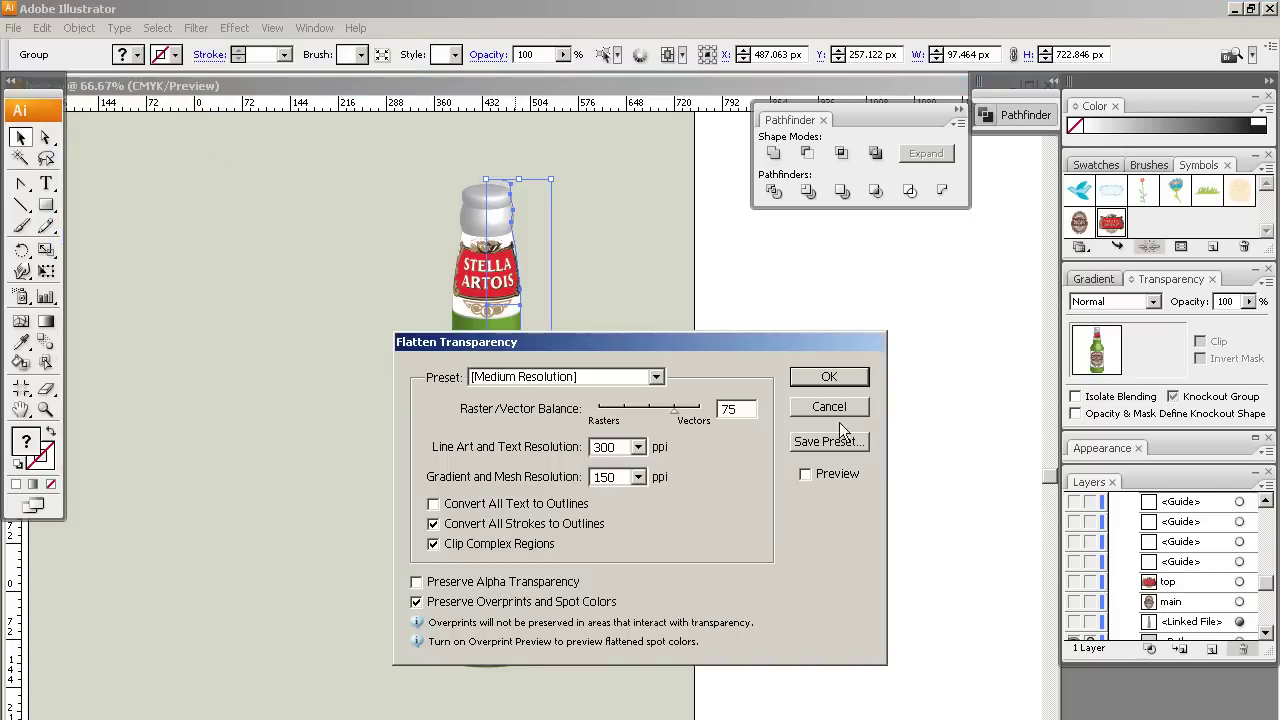
left_click(835, 376)
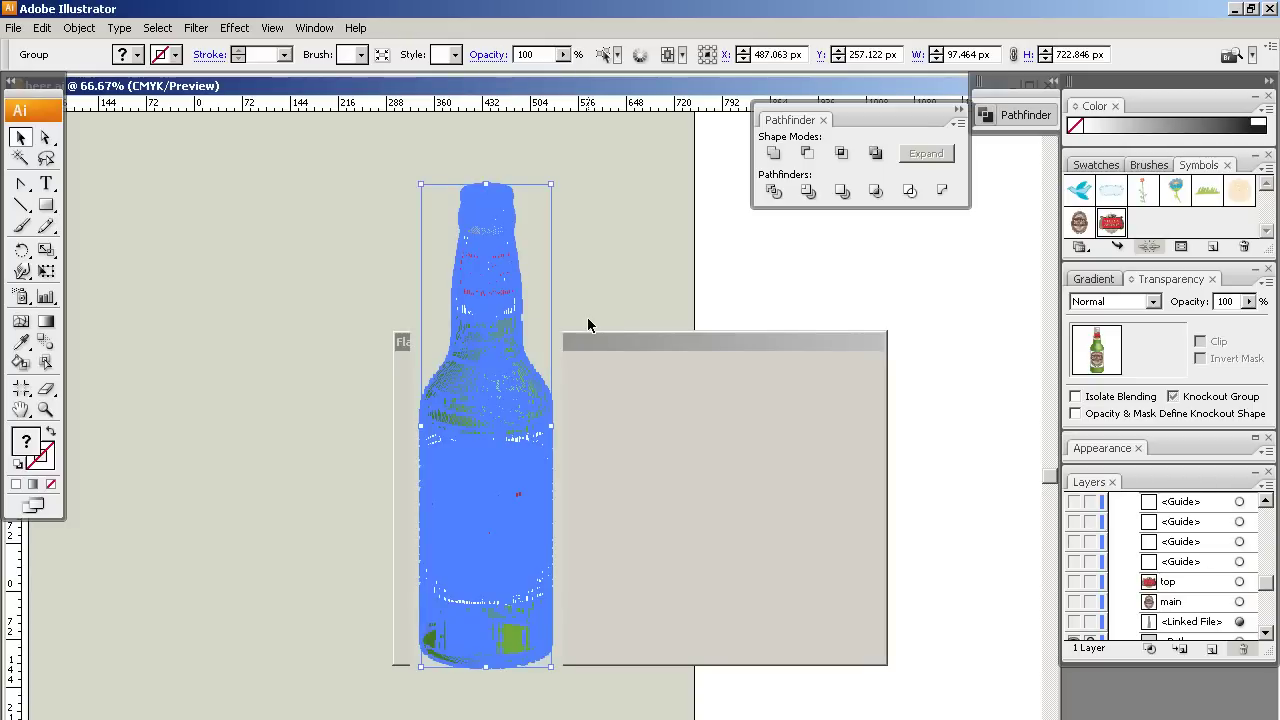
Try 50% opacity on the neck band and green shoulder, then undo it
left_click(603, 346)
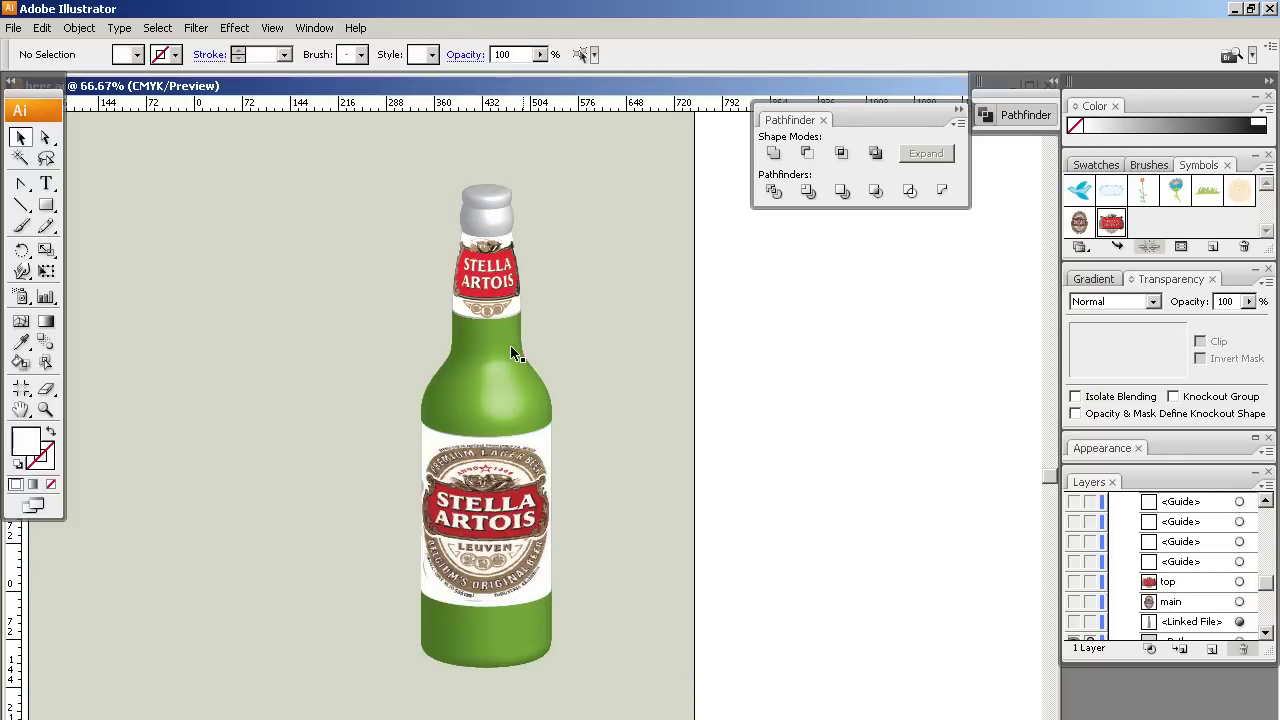
left_click(510, 351)
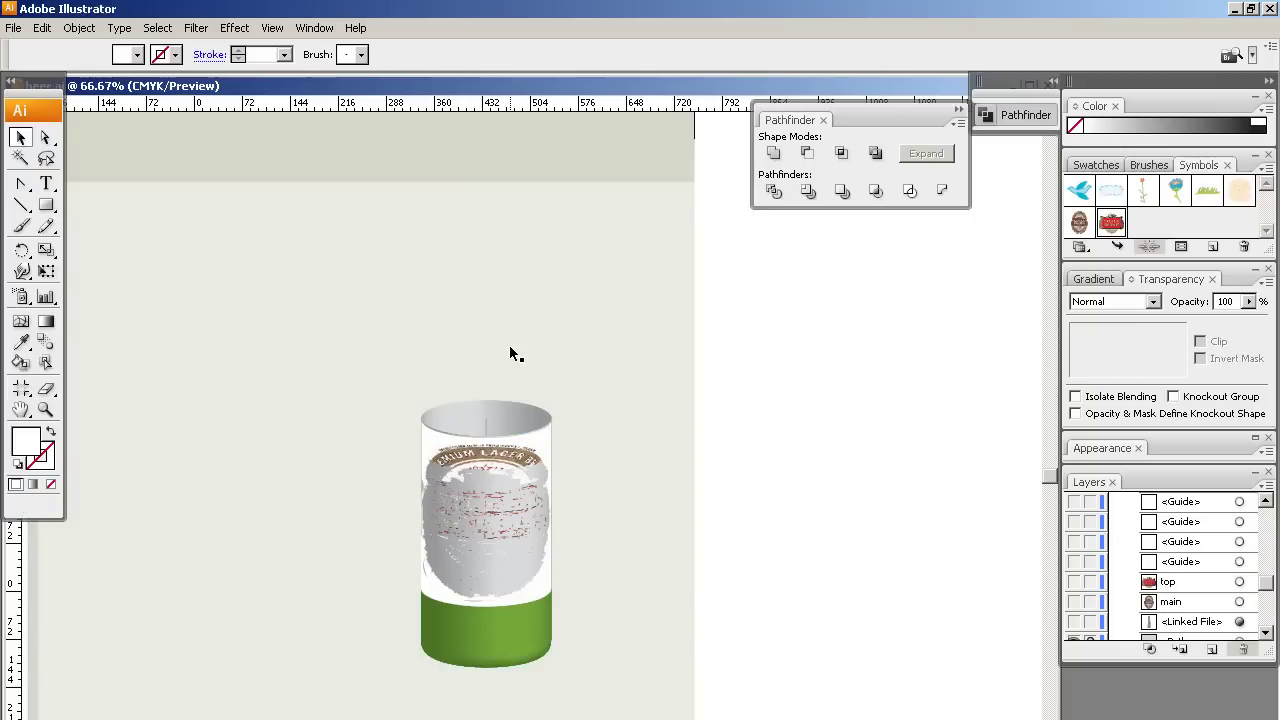
double_click(509, 345)
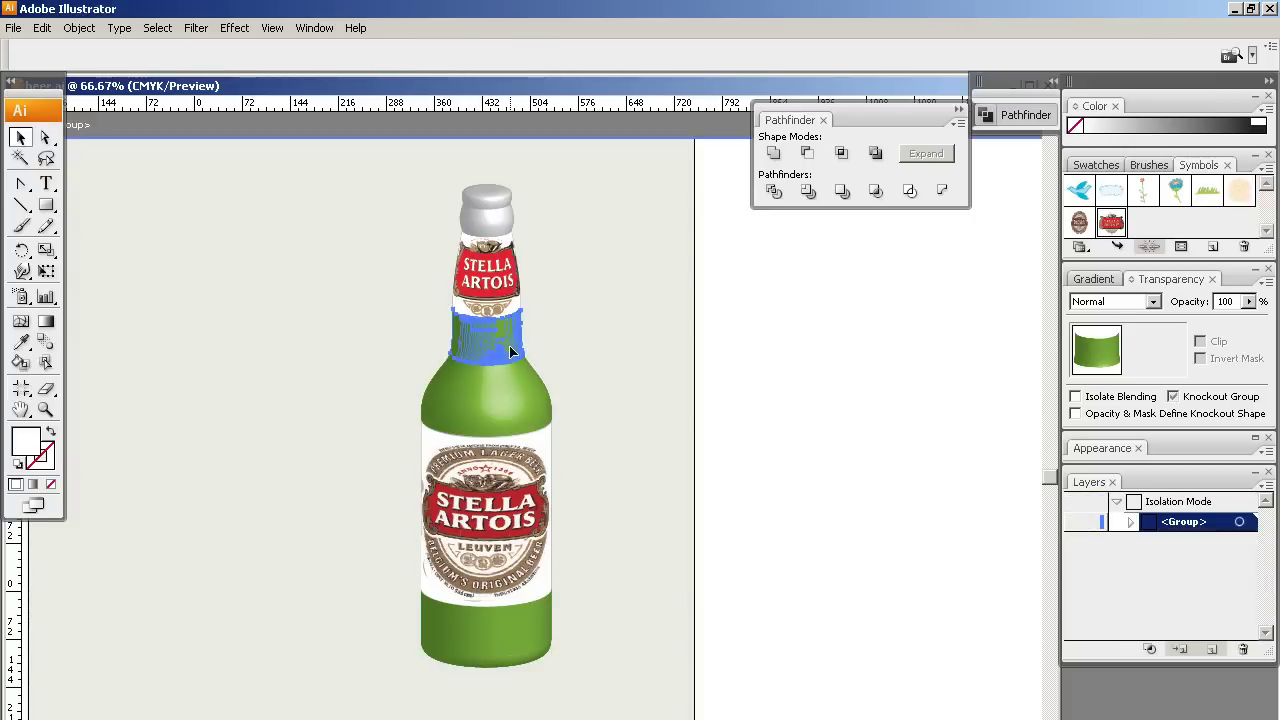
left_click(518, 393, "shift")
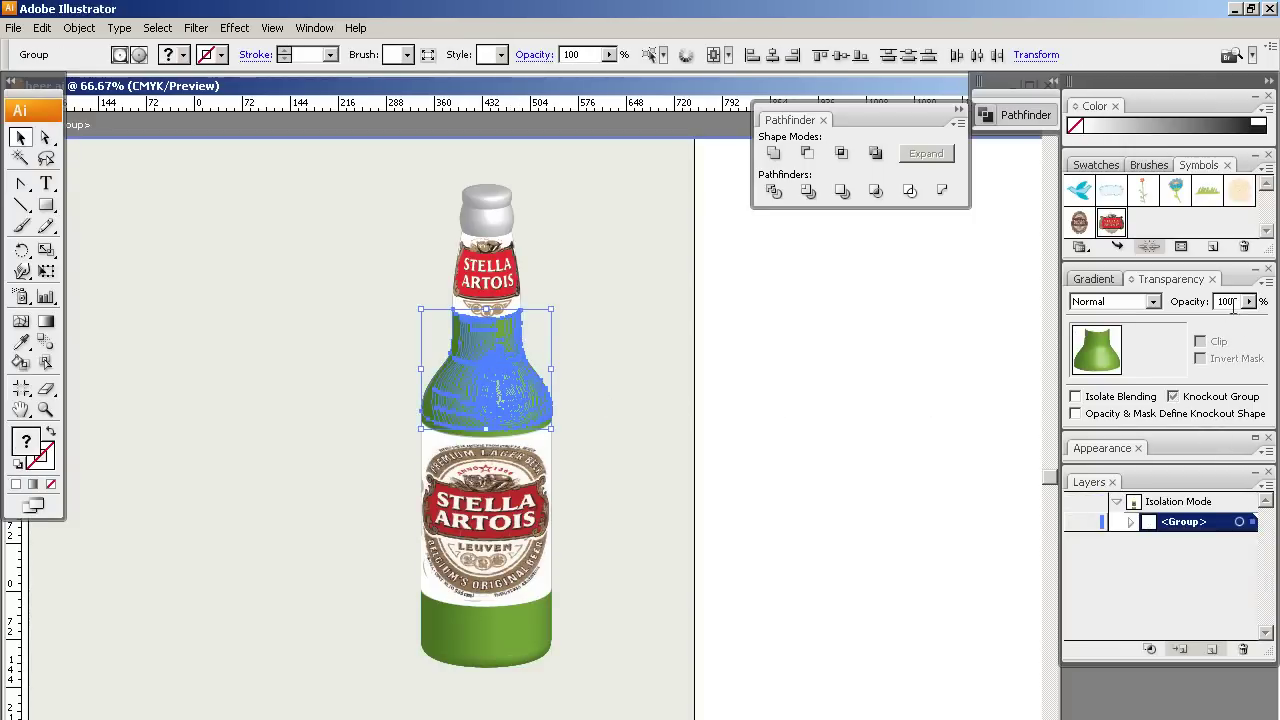
double_click(1226, 301)
type("50")
key("Return")
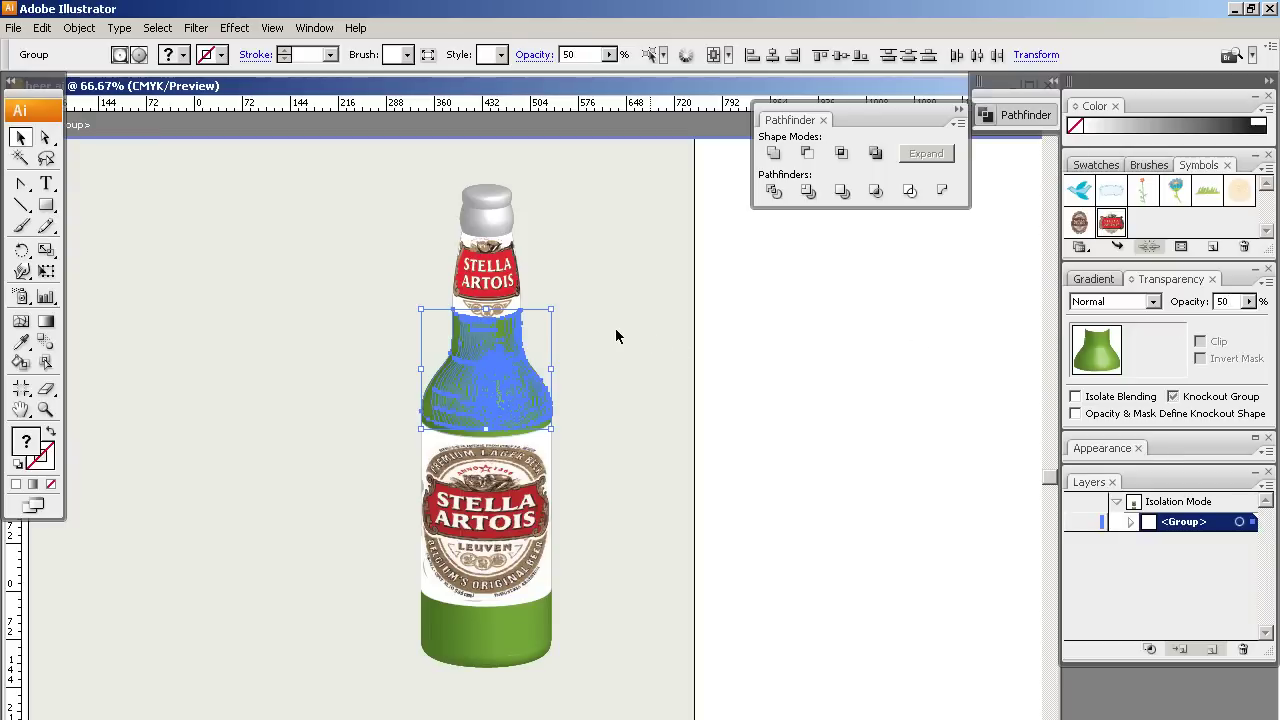
key("ctrl+z")
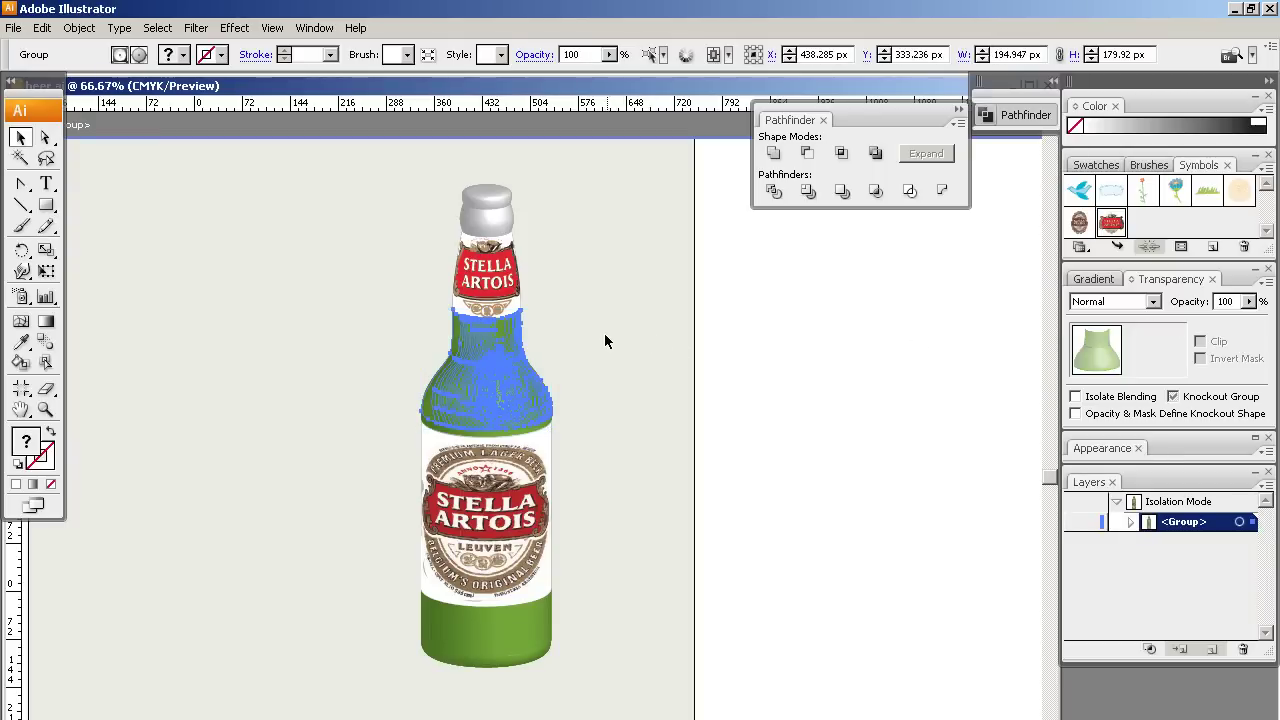
Set the shoulder group and neck shape to 50% opacity and check the result
left_click(605, 342)
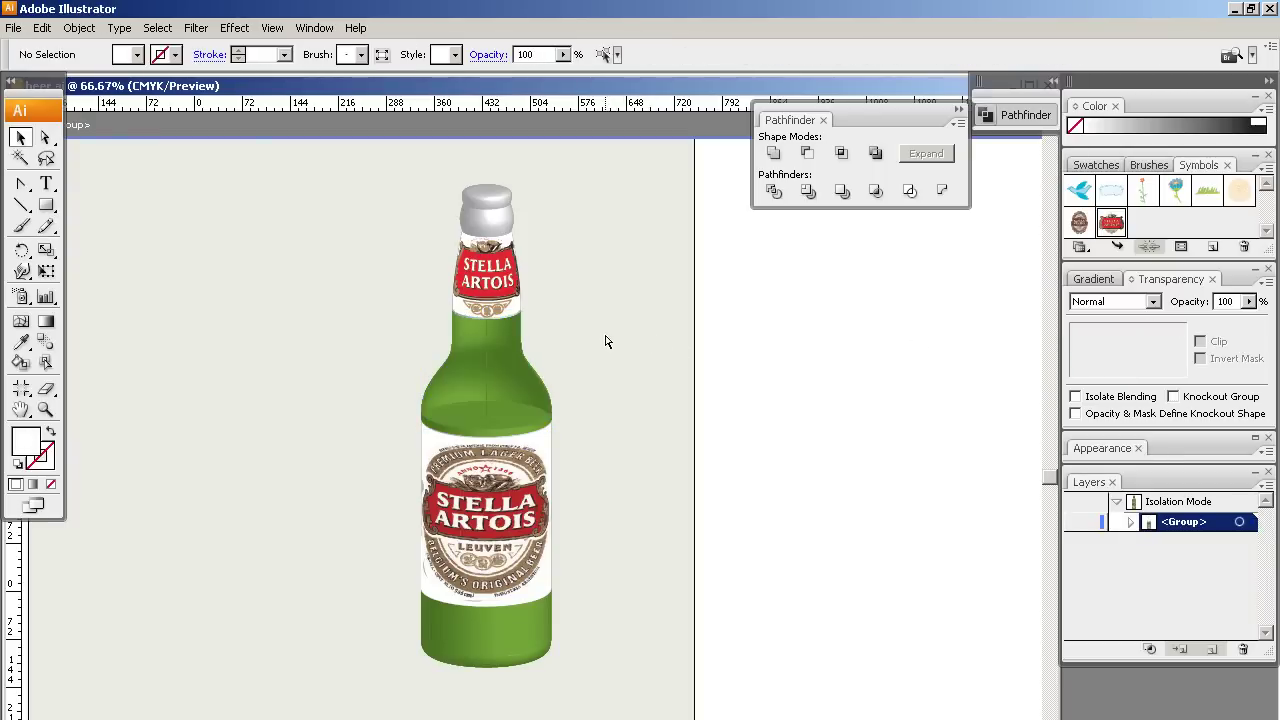
left_click(512, 370)
left_click(516, 335, "shift")
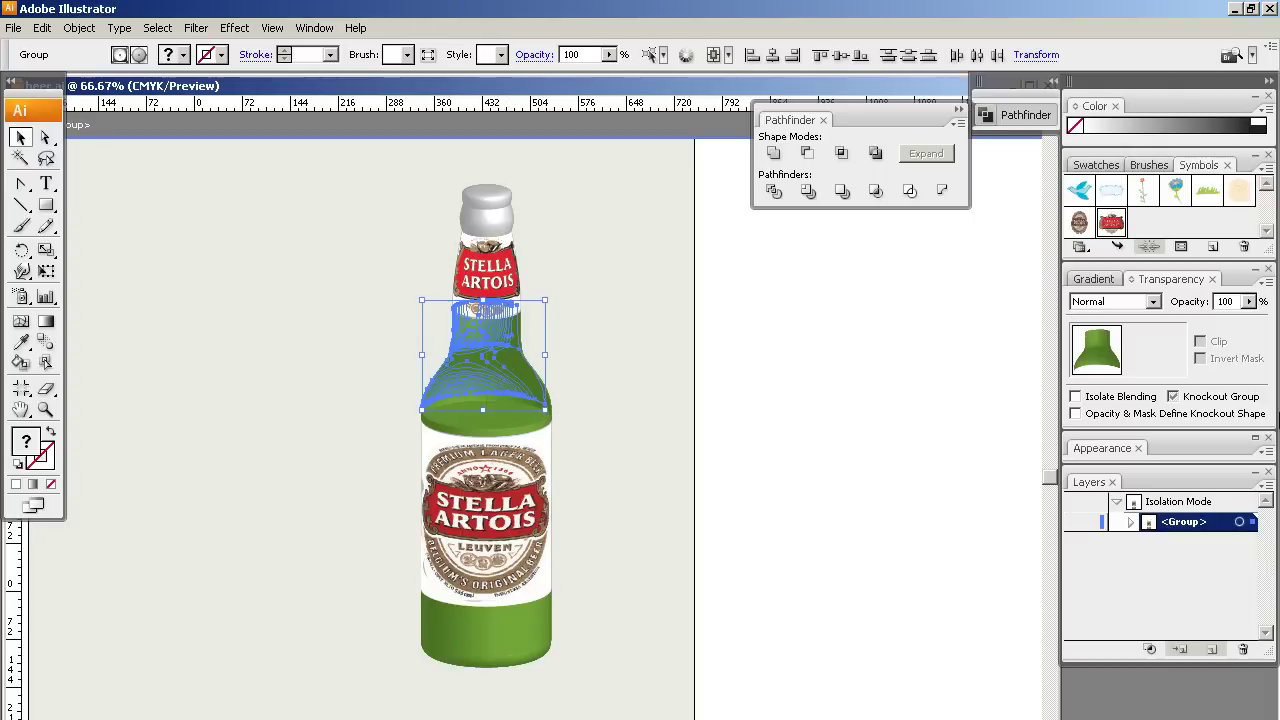
double_click(1225, 301)
type("50")
key("Return")
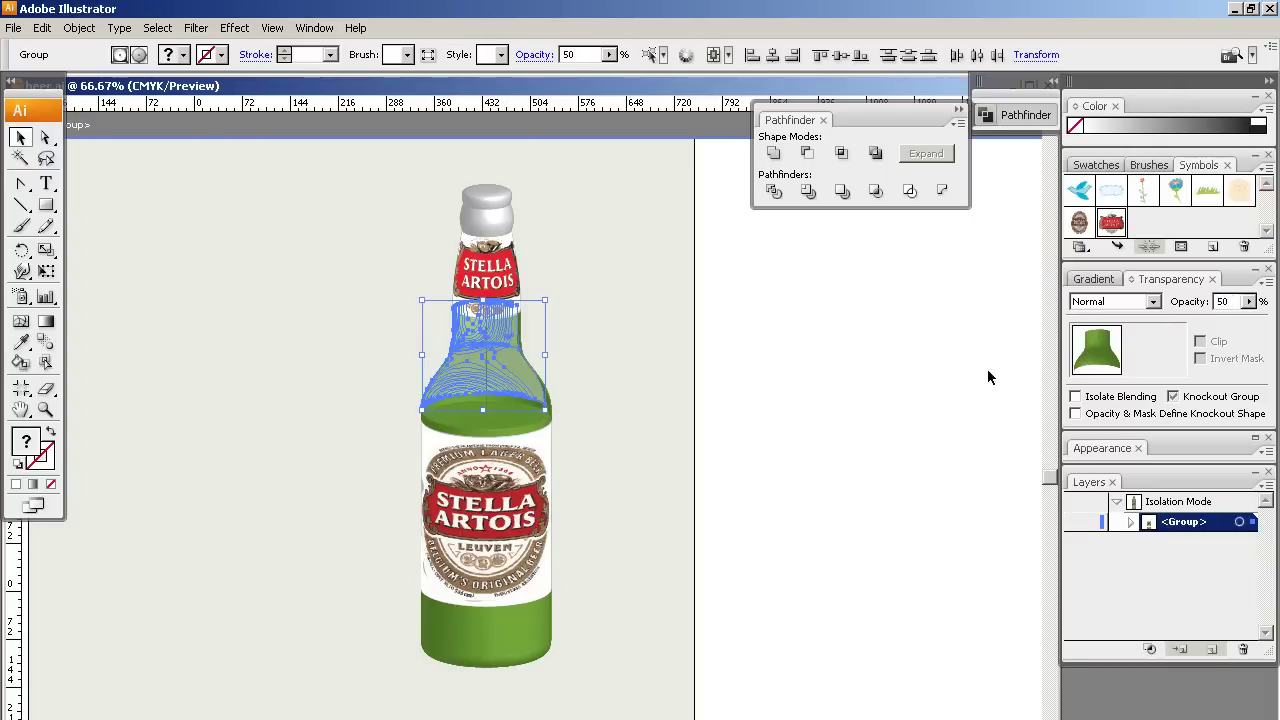
left_click(601, 355)
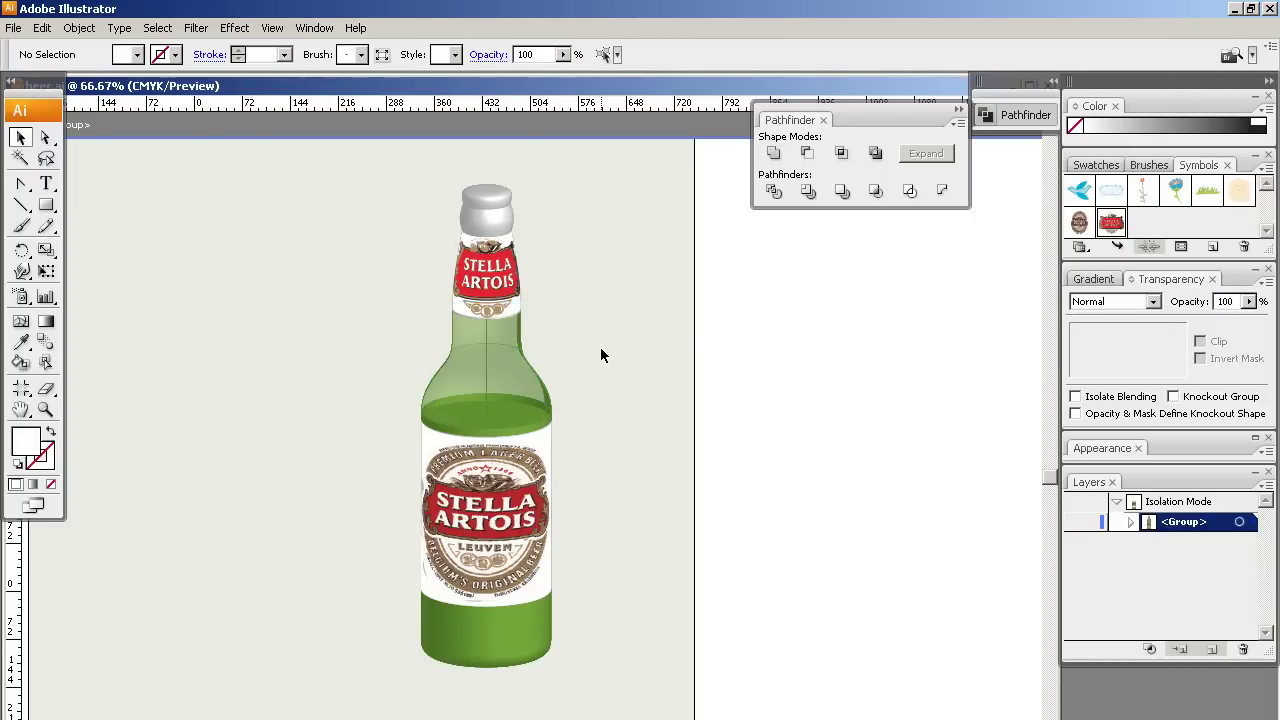
key("ctrl+z")
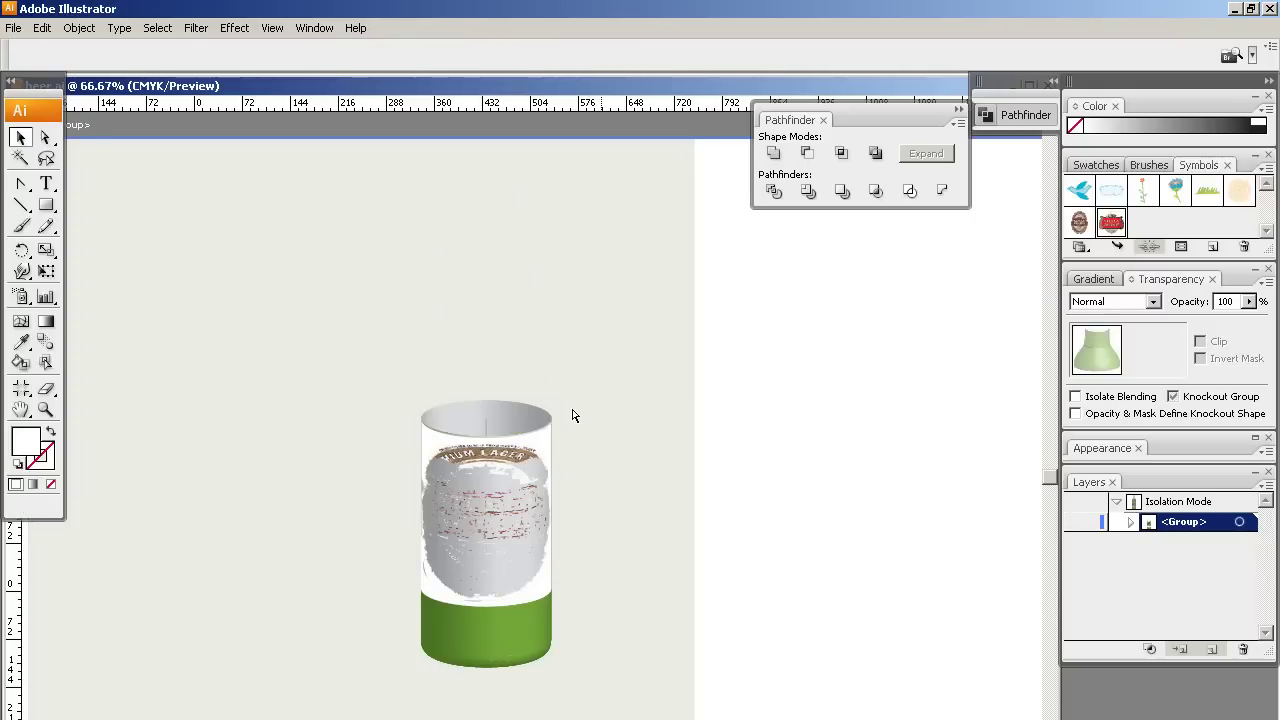
left_click(619, 368)
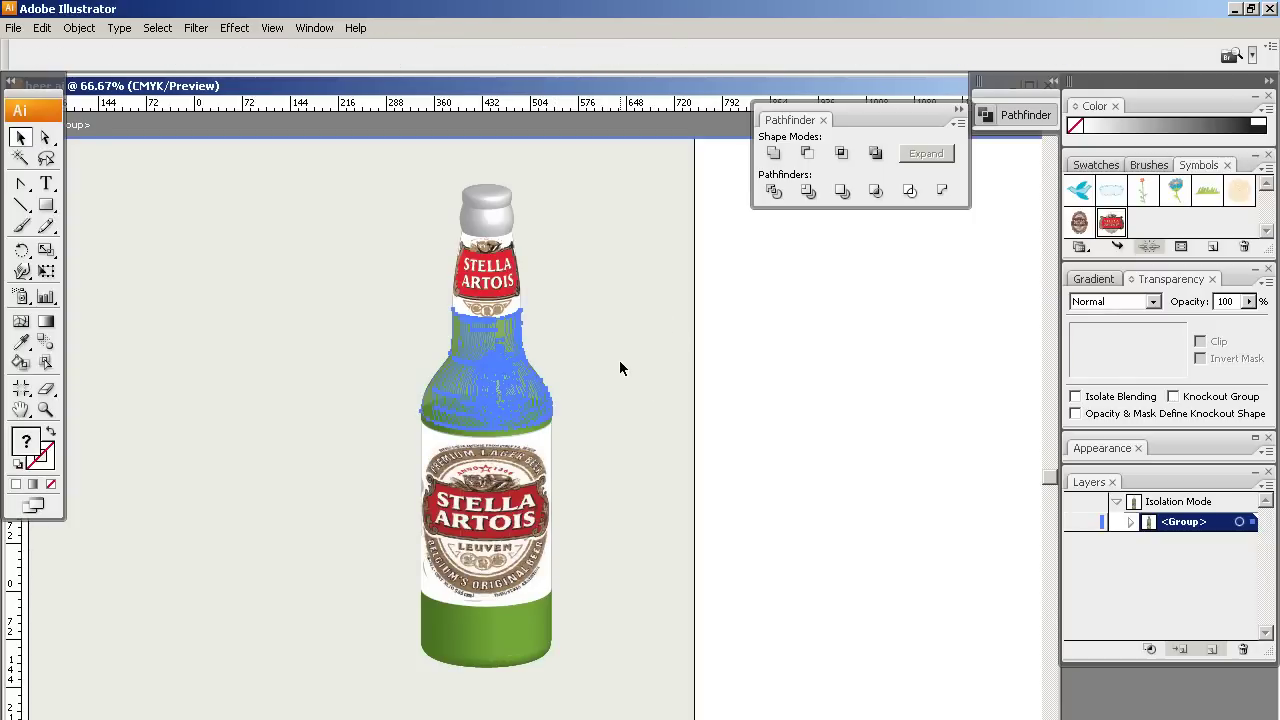
Set the green band at the bottle's base to 50% opacity
left_click(500, 634)
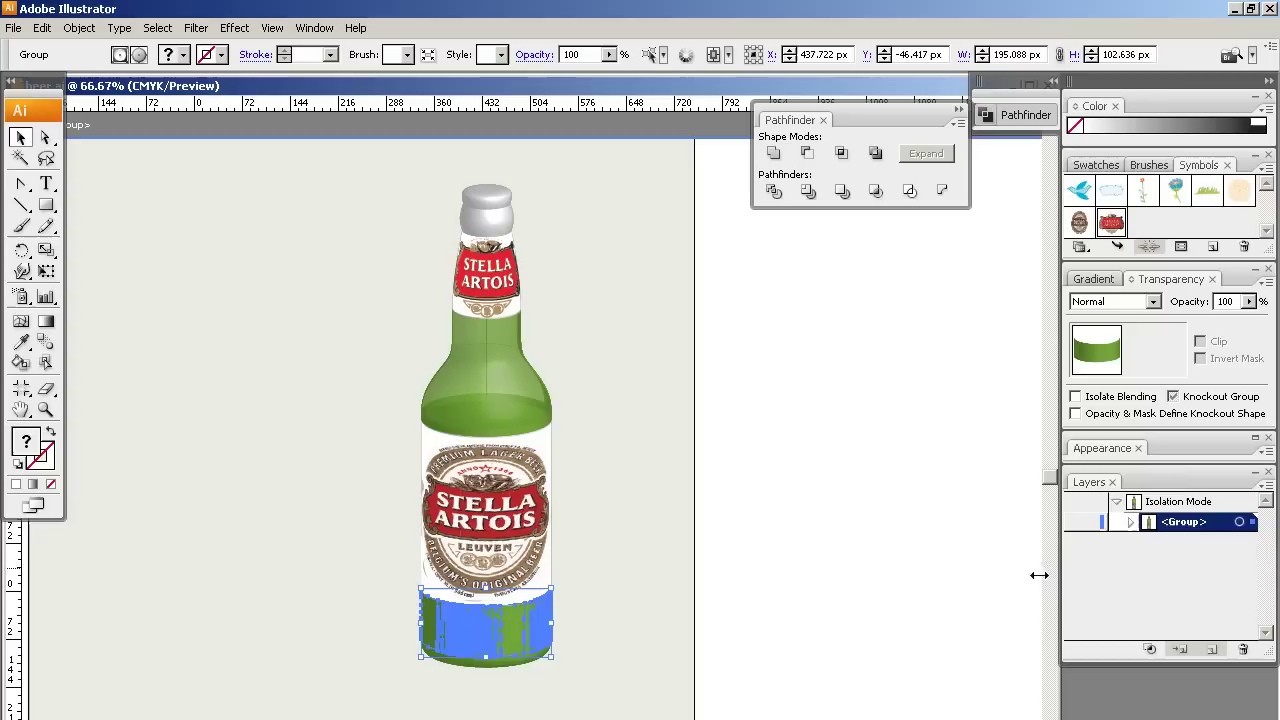
double_click(1225, 301)
type("50")
key("Return")
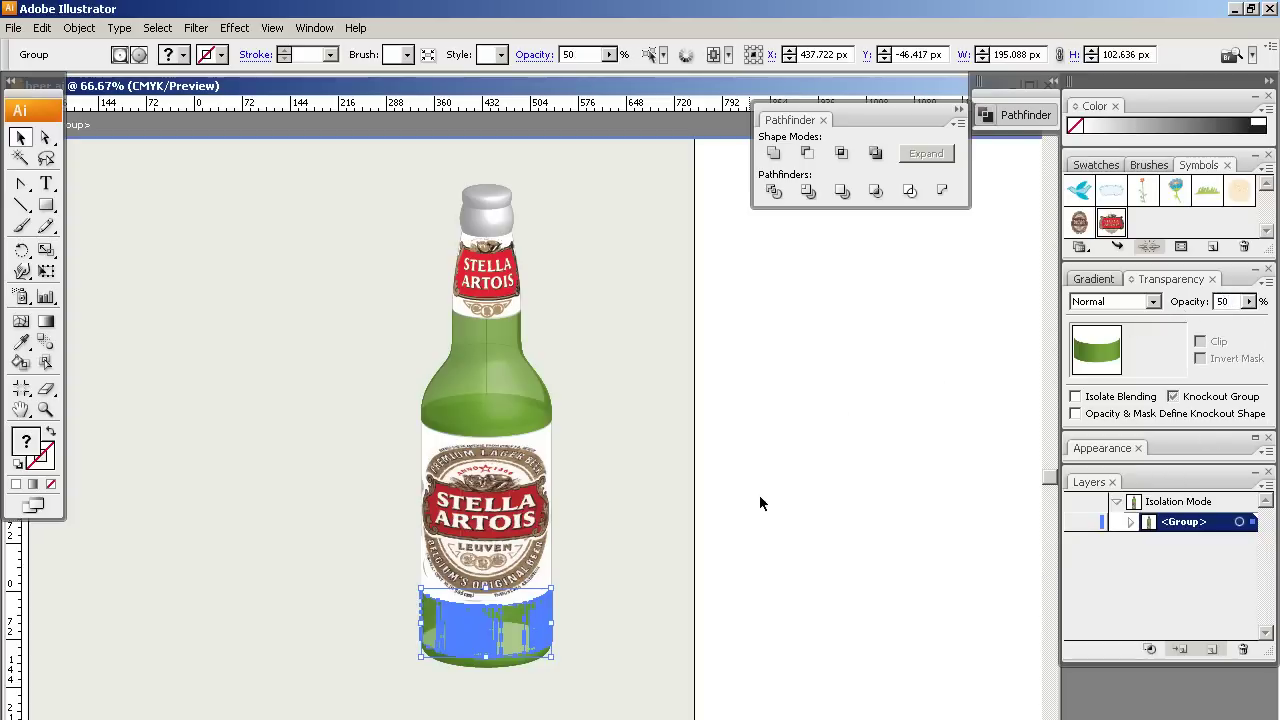
left_click(567, 625)
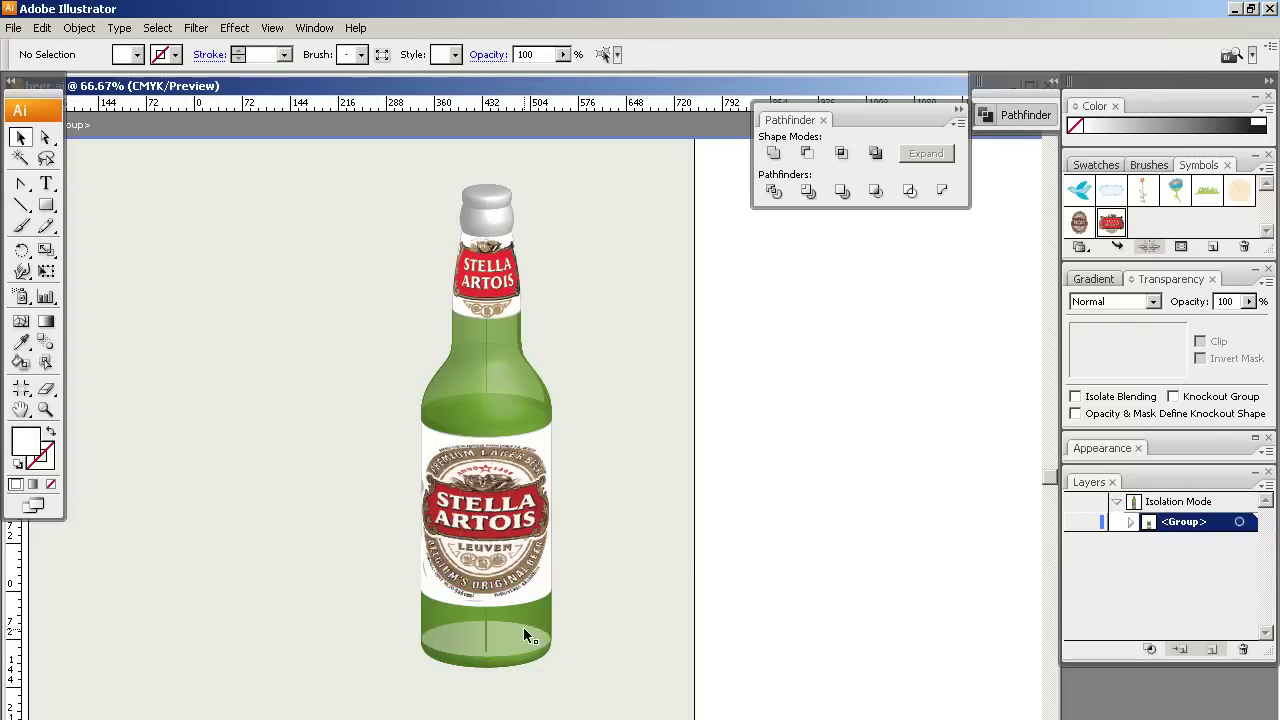
left_click(523, 627)
Marquee-reselect the base band pieces and apply 50% opacity to them
left_click(480, 631)
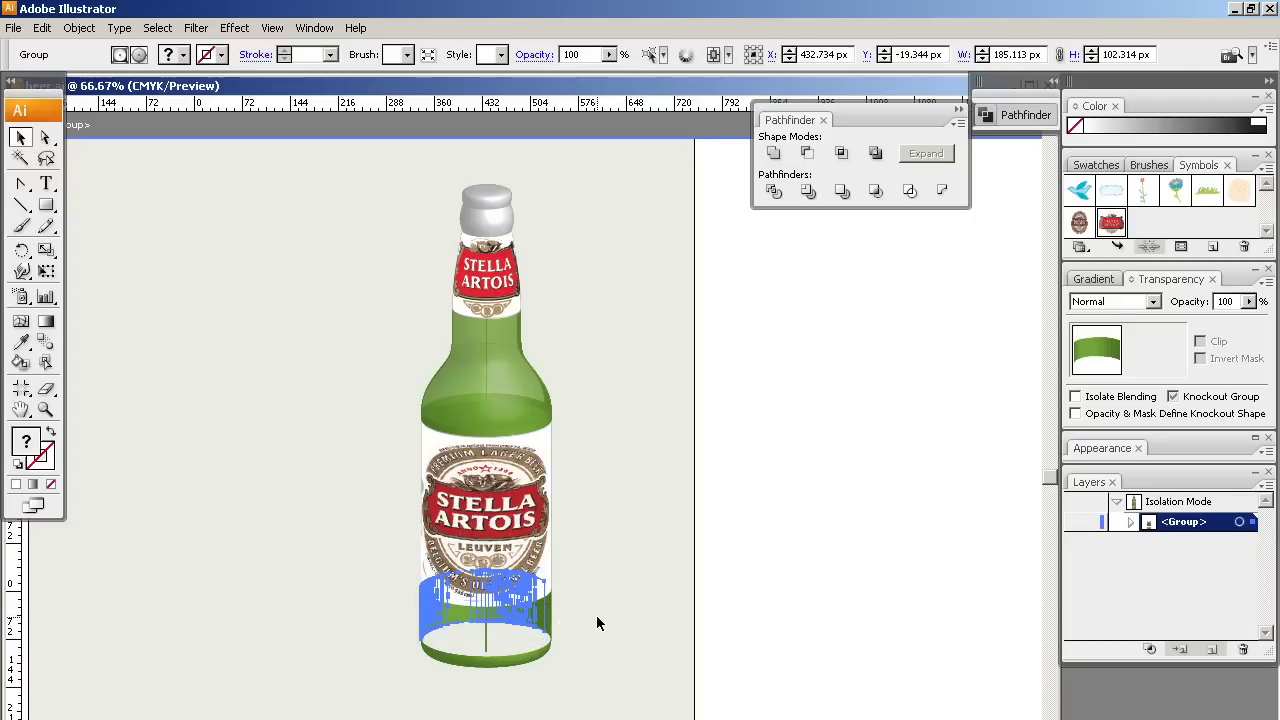
left_click(557, 625)
mouse_move(592, 620)
left_mouse_down()
mouse_move(406, 629)
mouse_move(424, 642)
left_mouse_up()
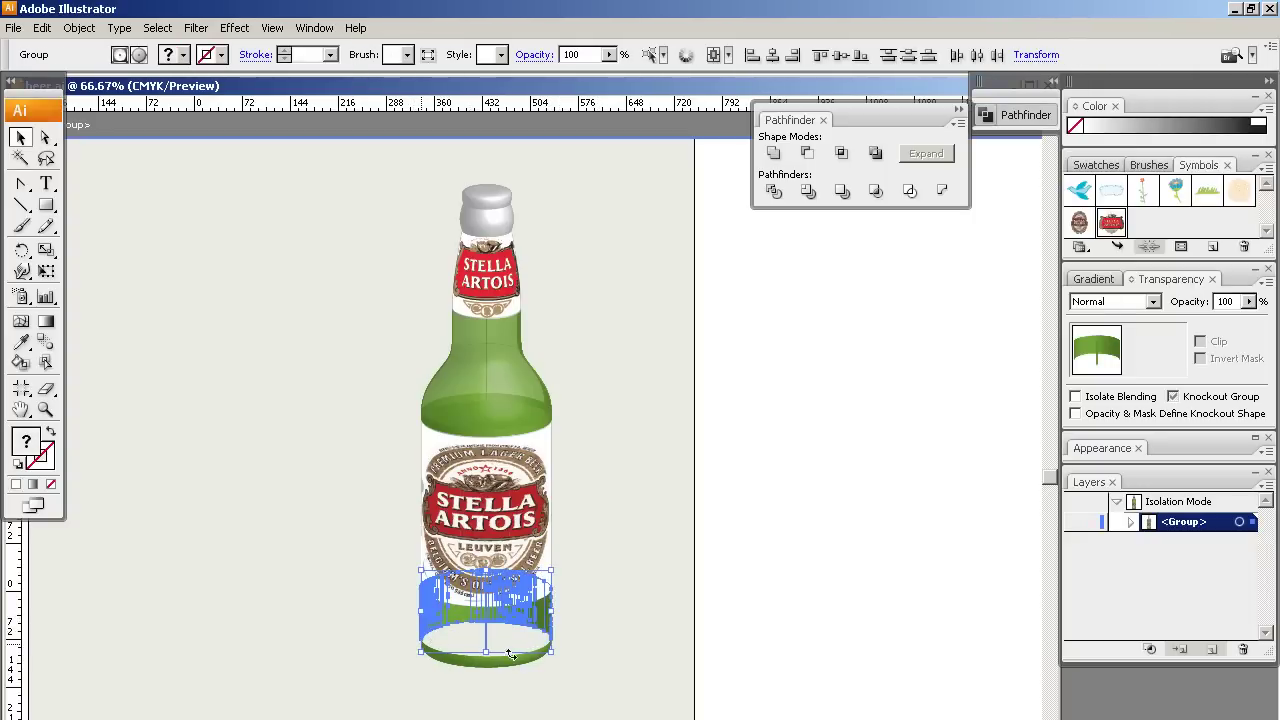
left_click(603, 625)
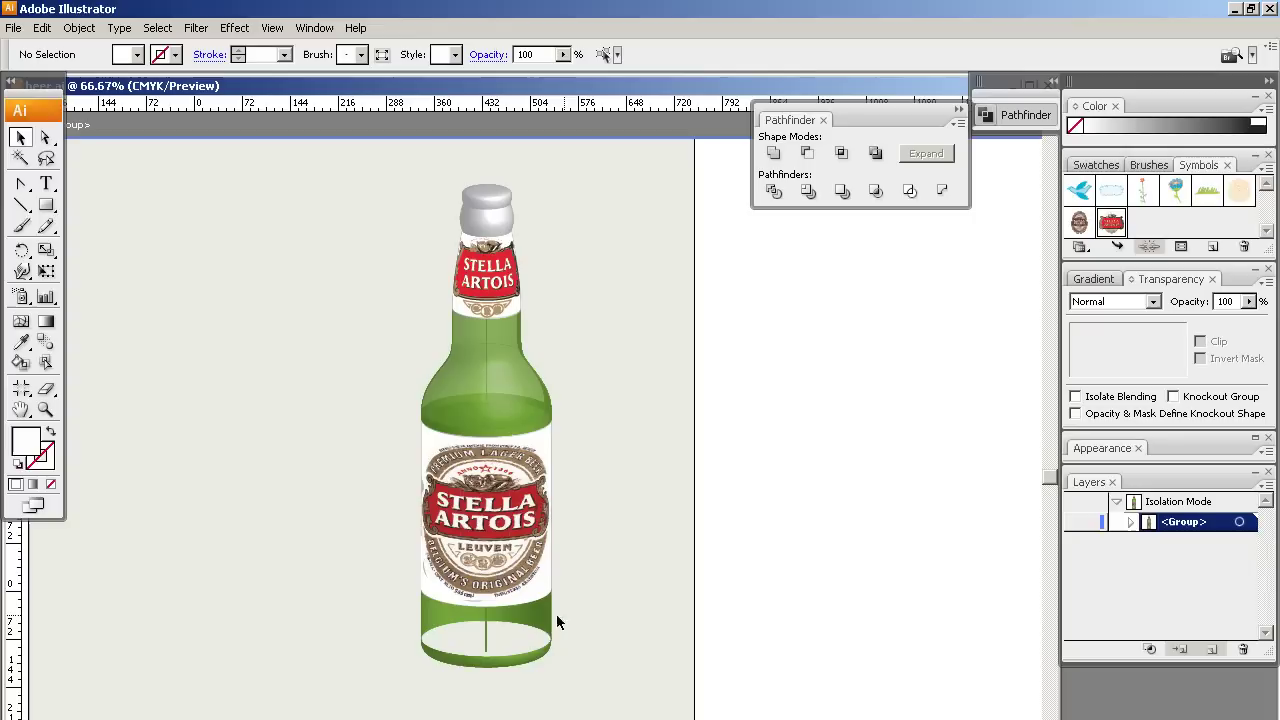
left_click_drag(413, 621, 425, 625)
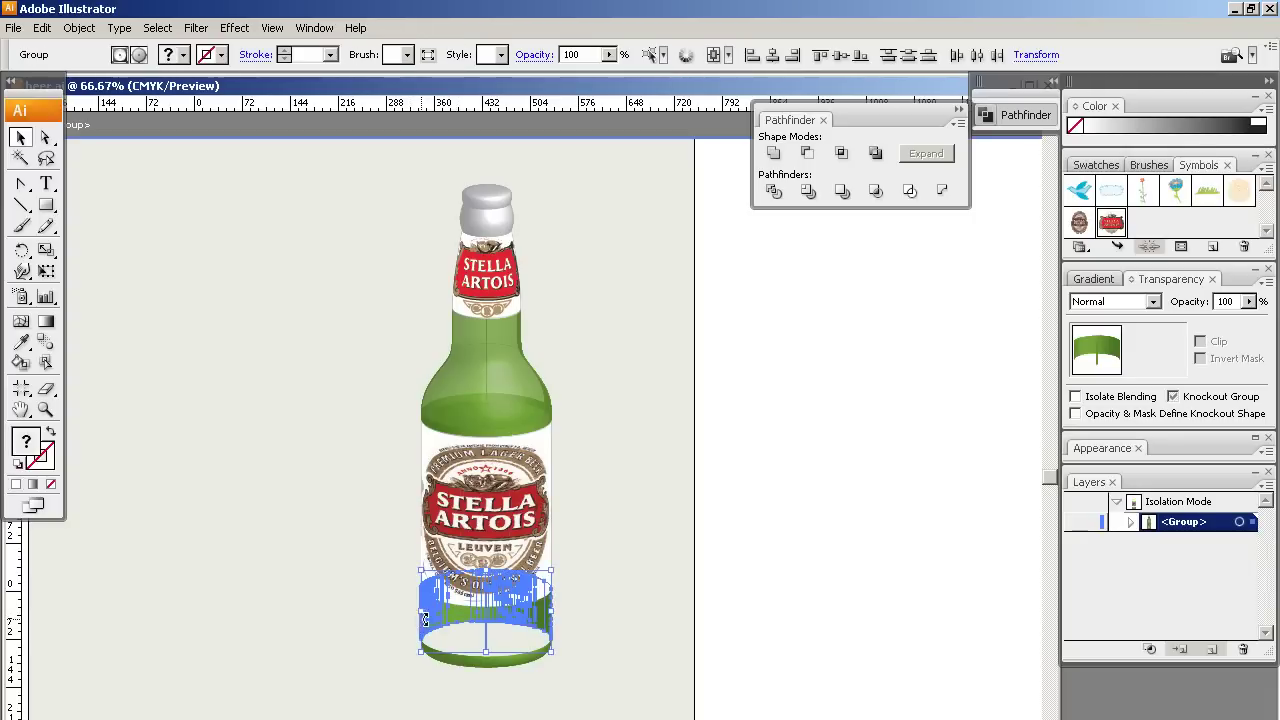
double_click(1225, 301)
type("50")
key("Return")
Select and inspect the thin vertical seam line group at the base
left_click(629, 593)
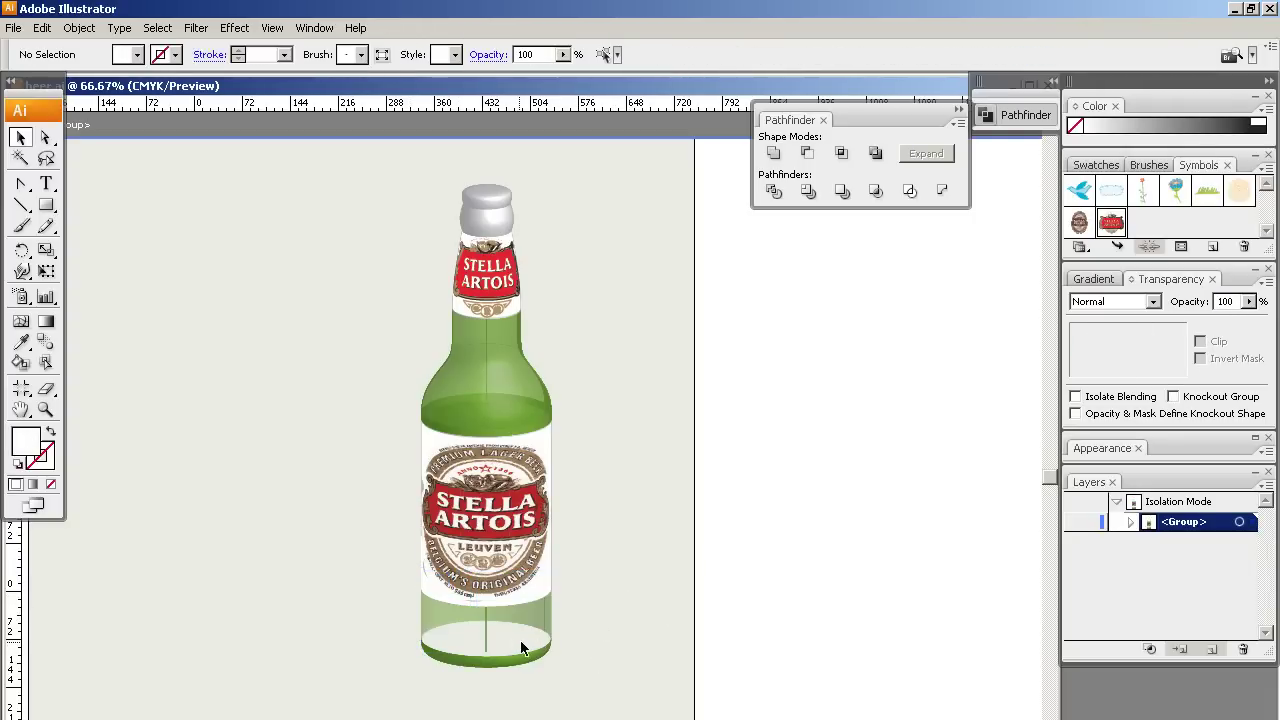
left_click(484, 651)
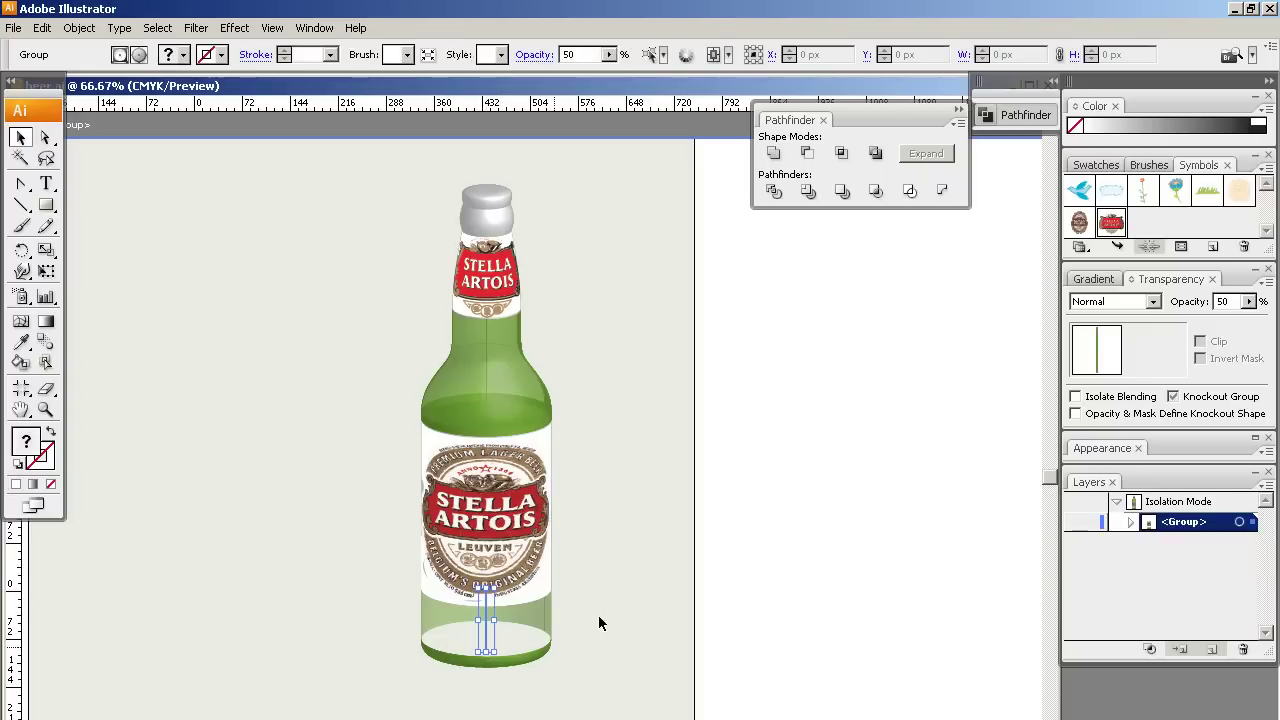
left_click(599, 624)
left_click(489, 638)
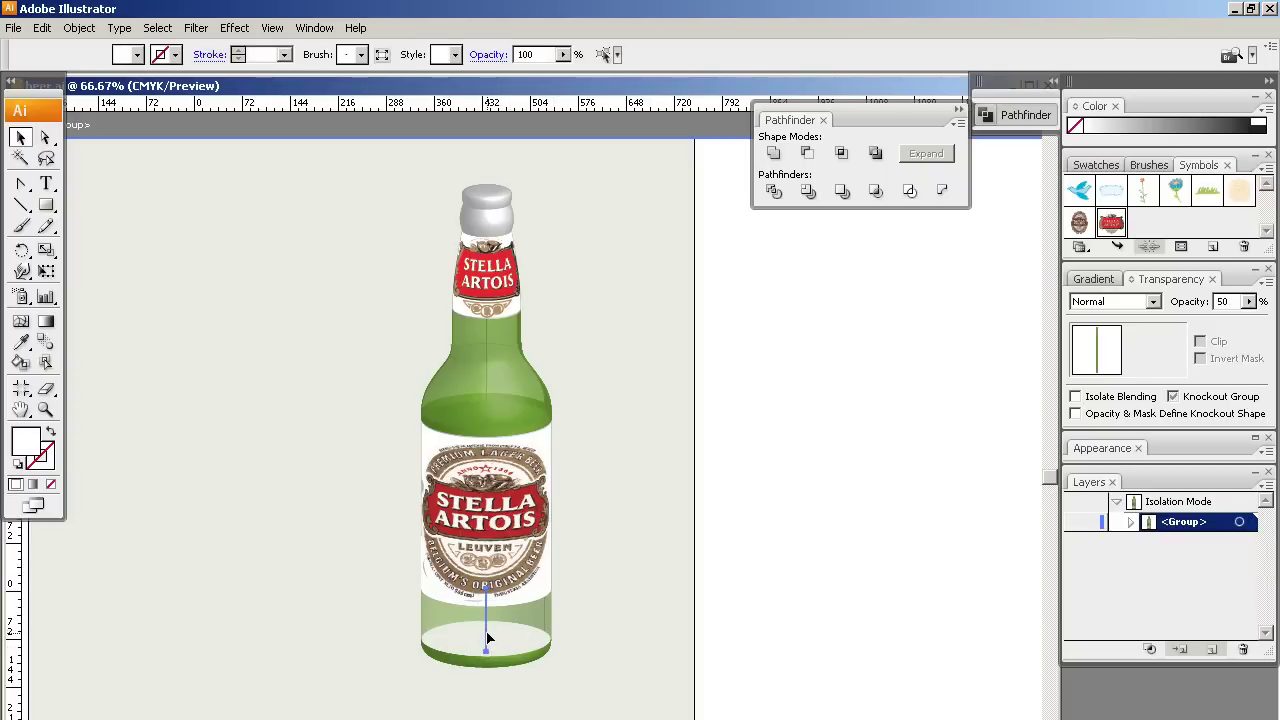
left_click(504, 605)
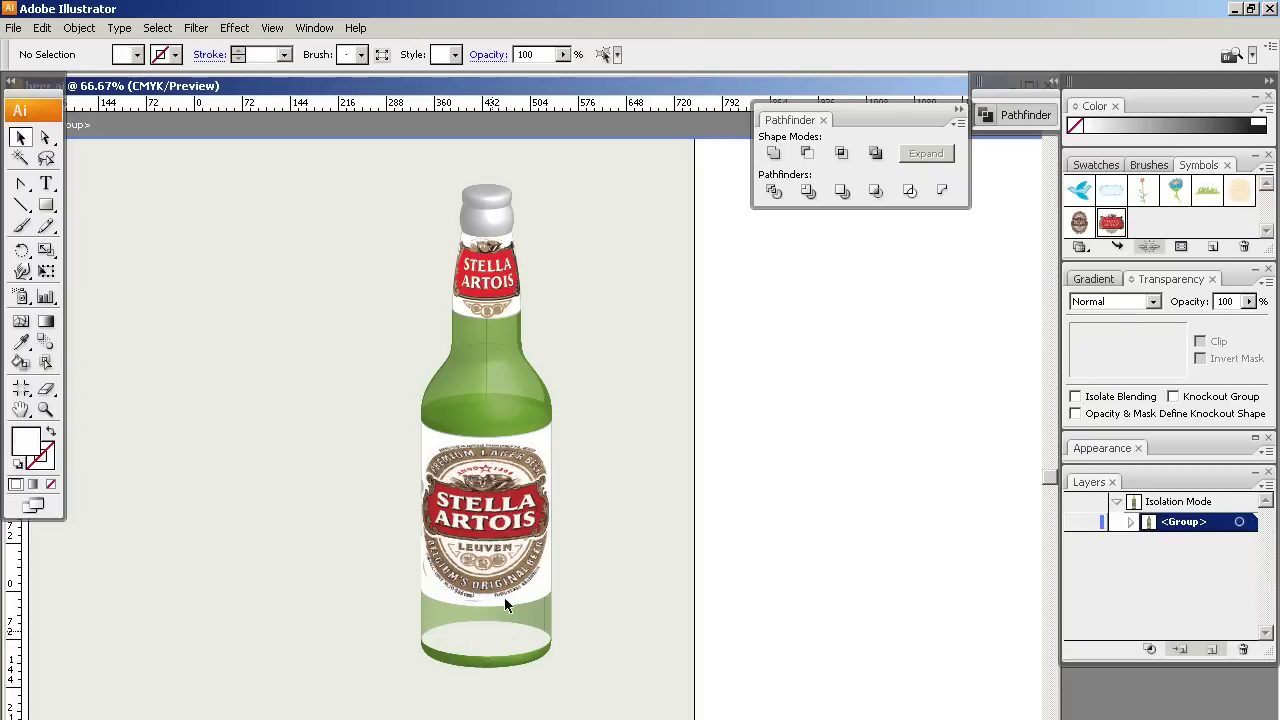
left_click(489, 390)
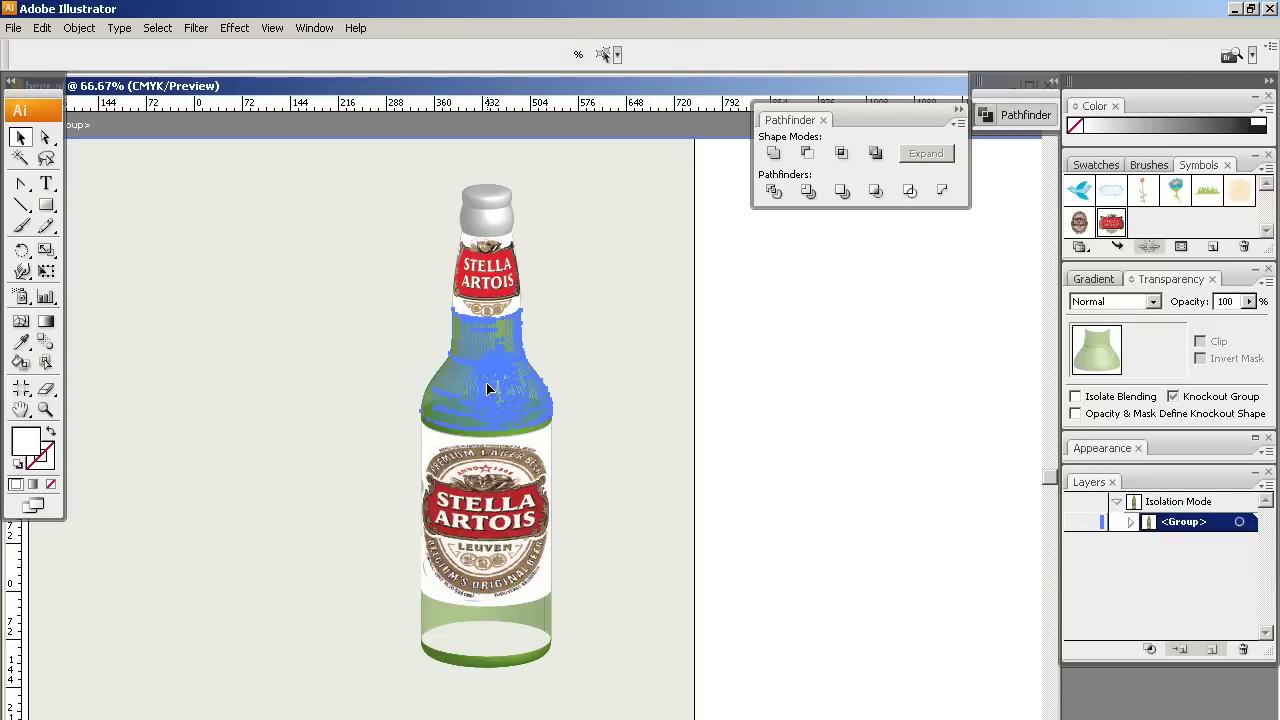
left_click(639, 410)
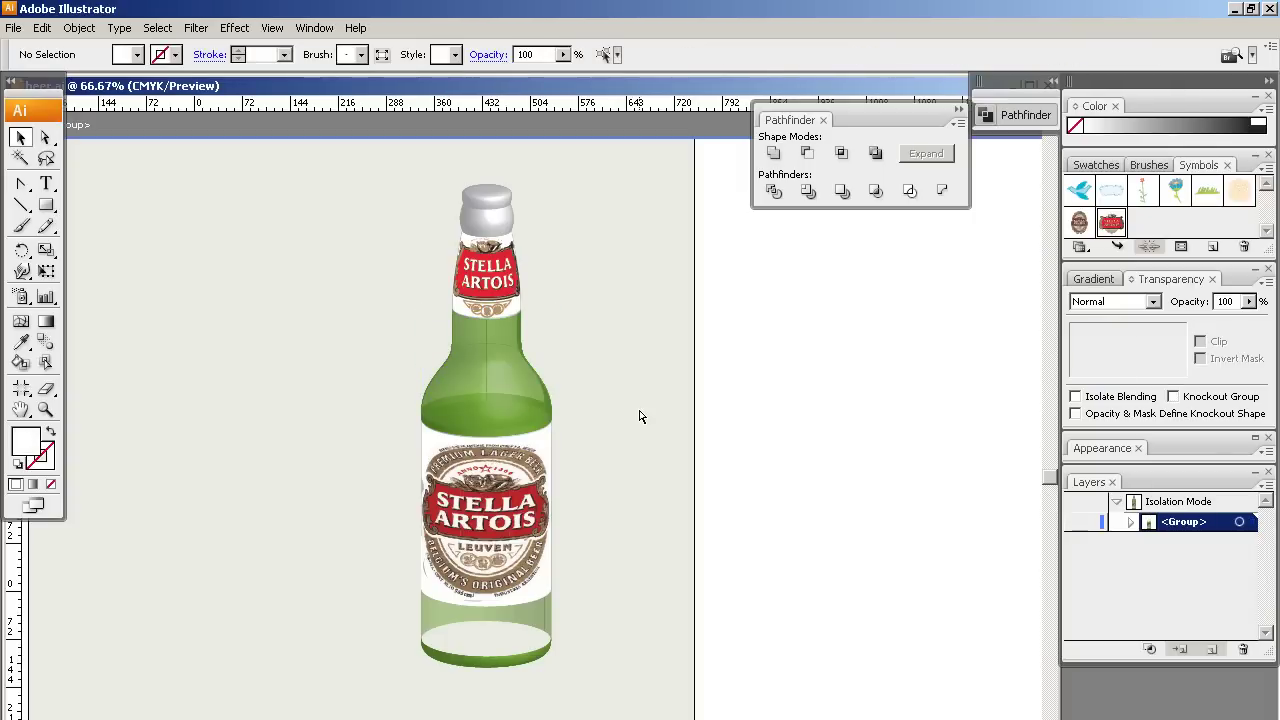
key("ctrl+z")
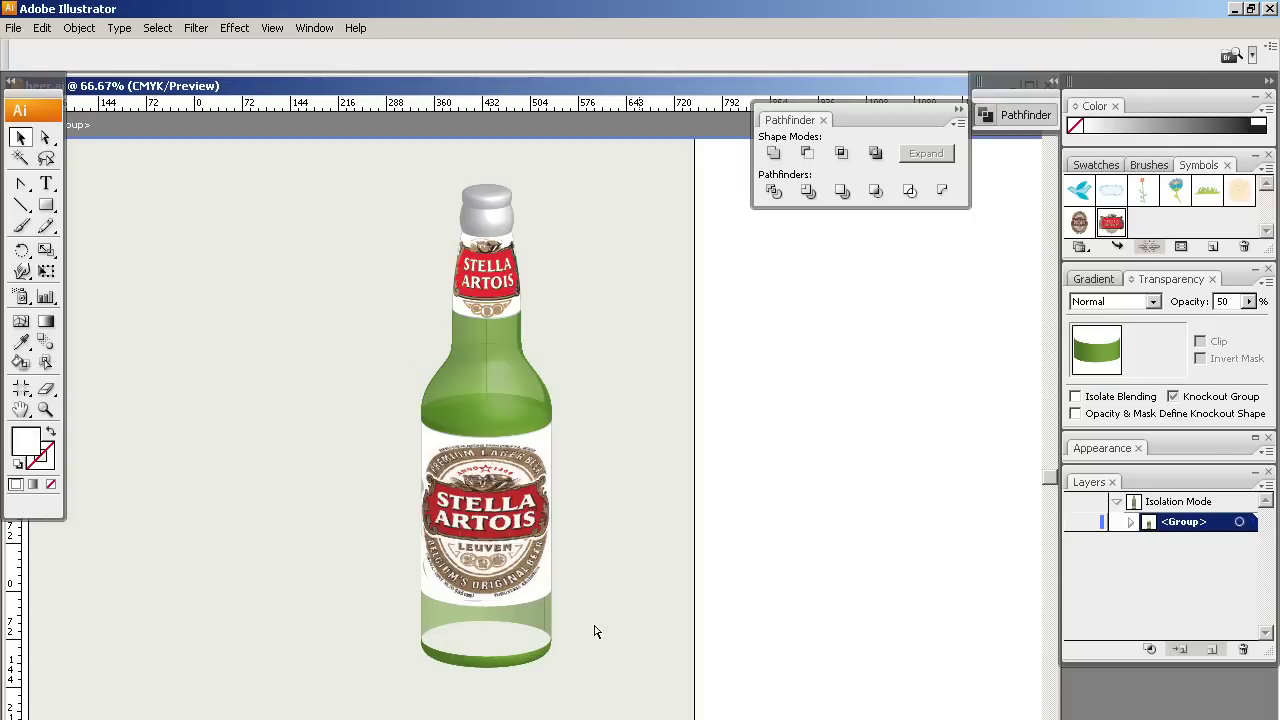
left_click(633, 601)
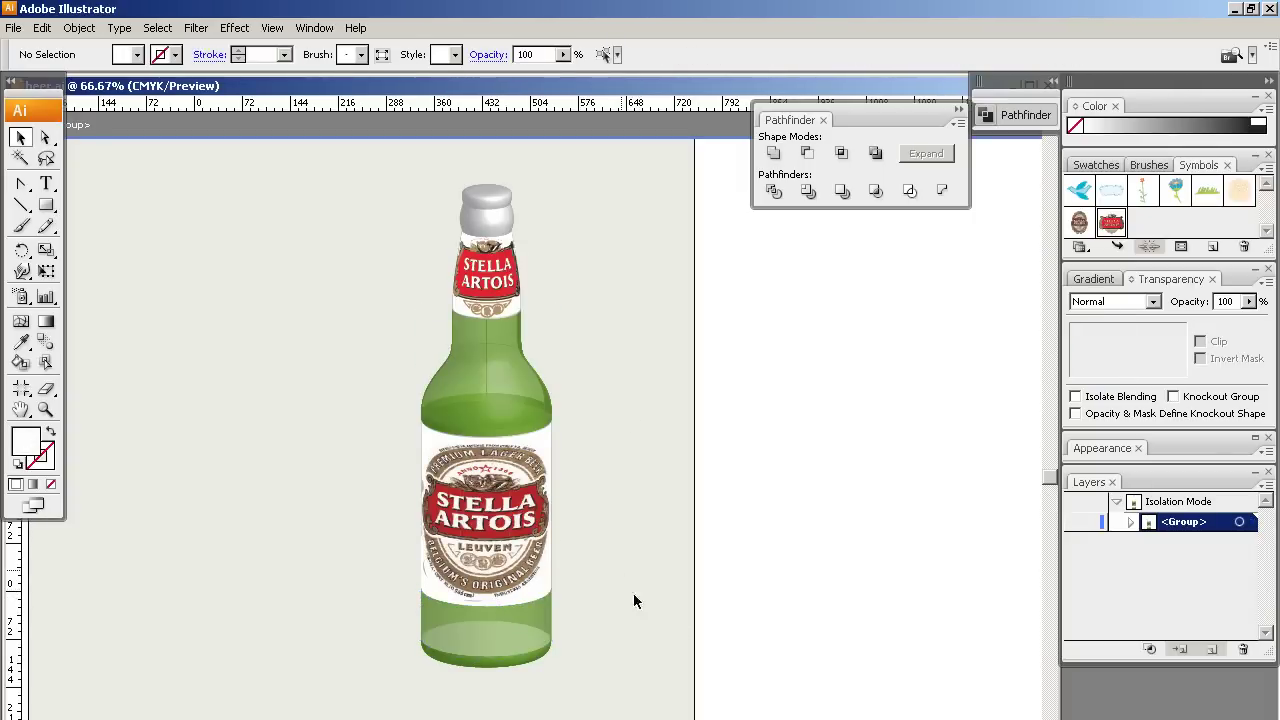
left_click(489, 362)
left_click(630, 386)
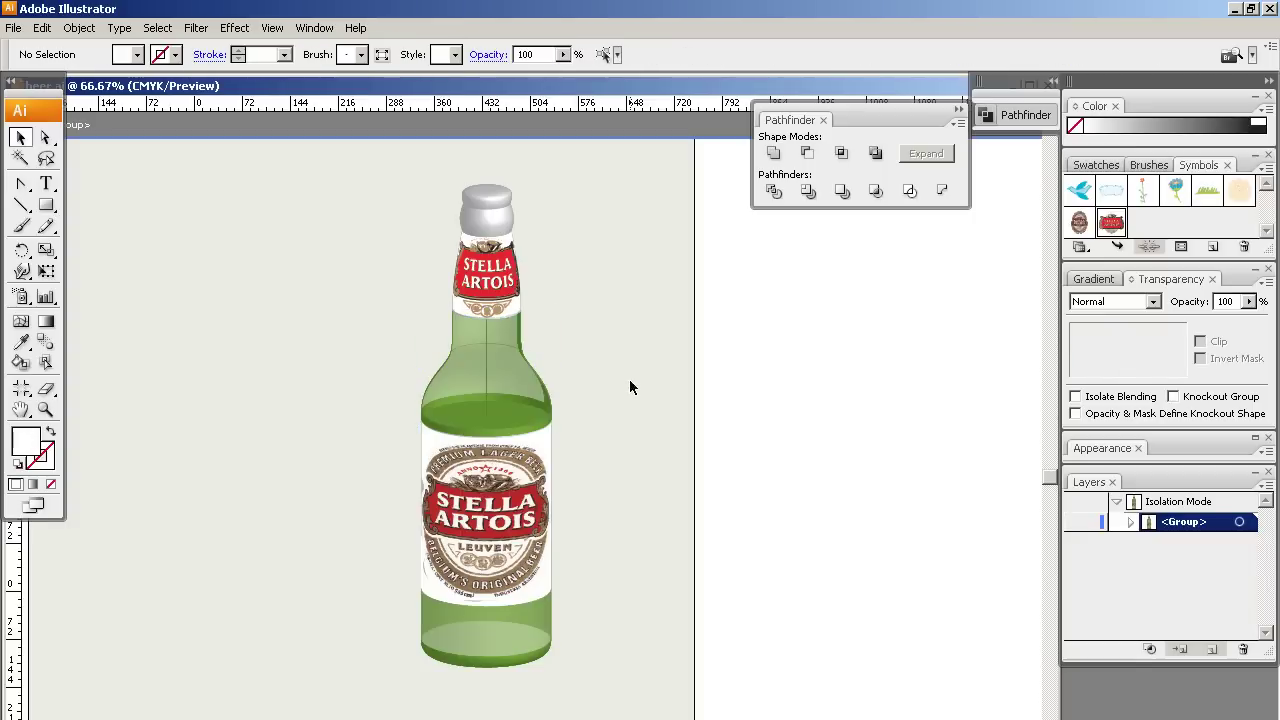
left_click(486, 366)
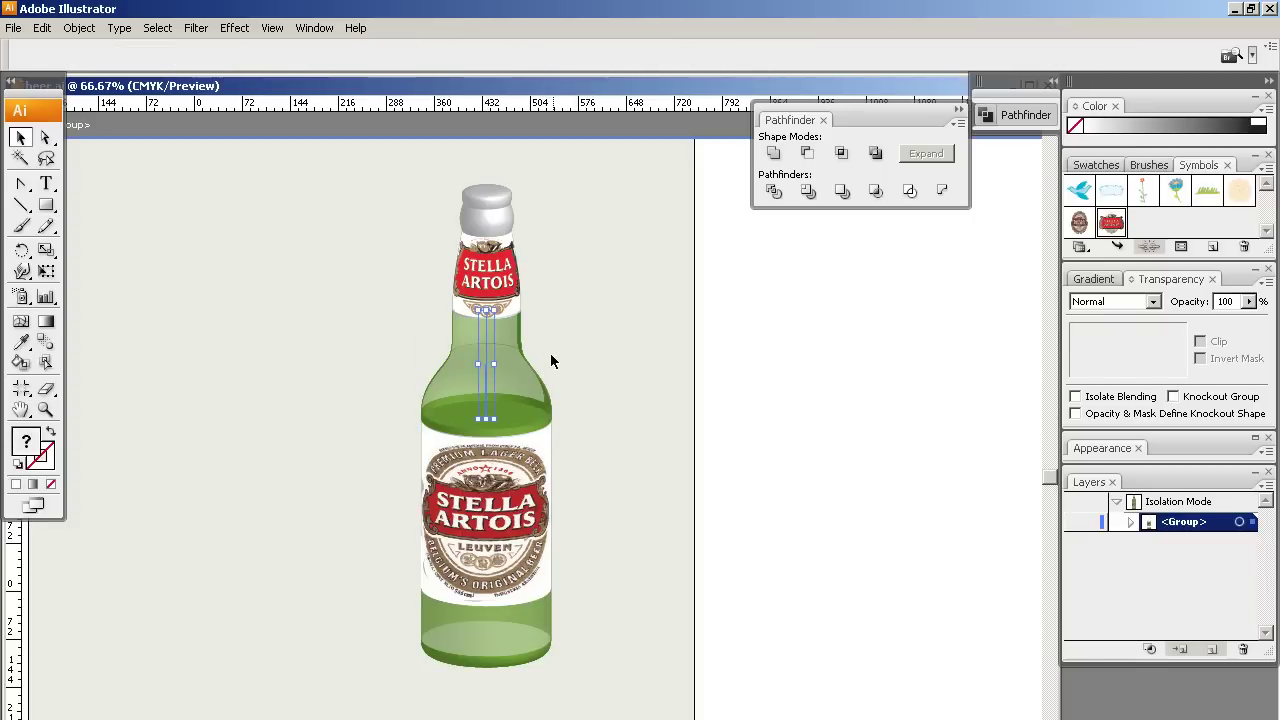
left_click(550, 355)
left_click(487, 370)
left_click(602, 358)
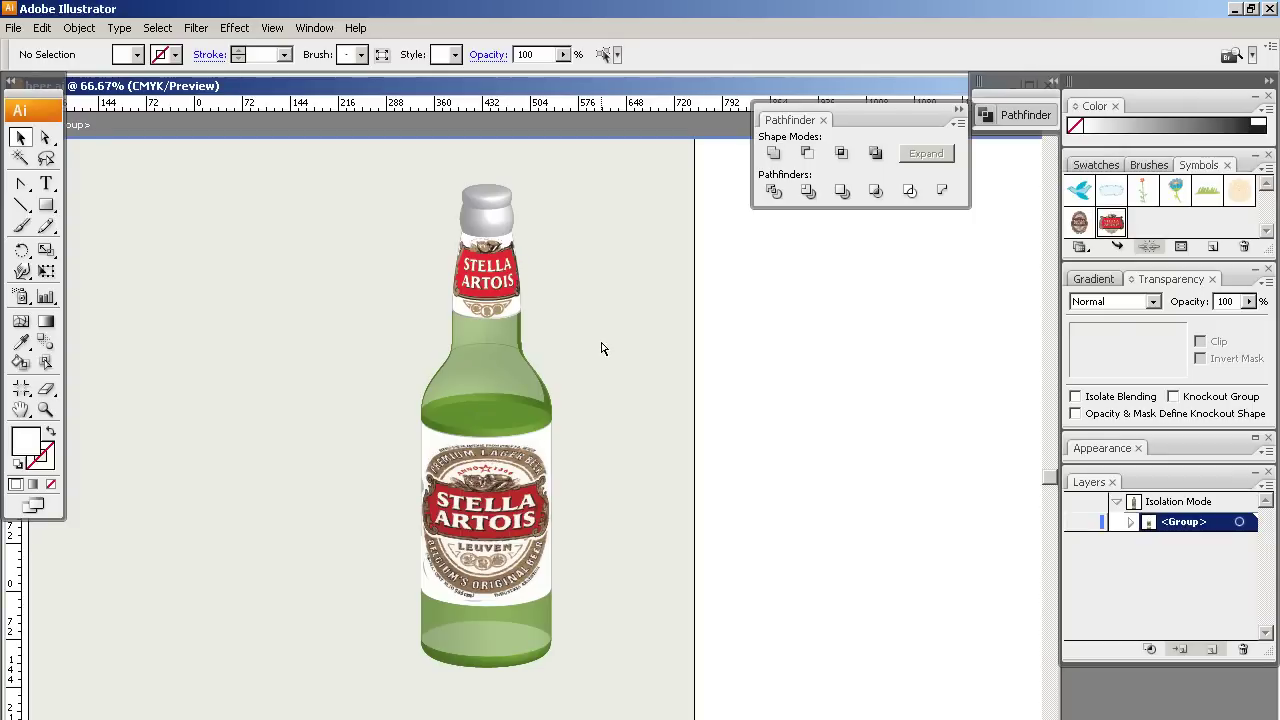
key("ctrl+a")
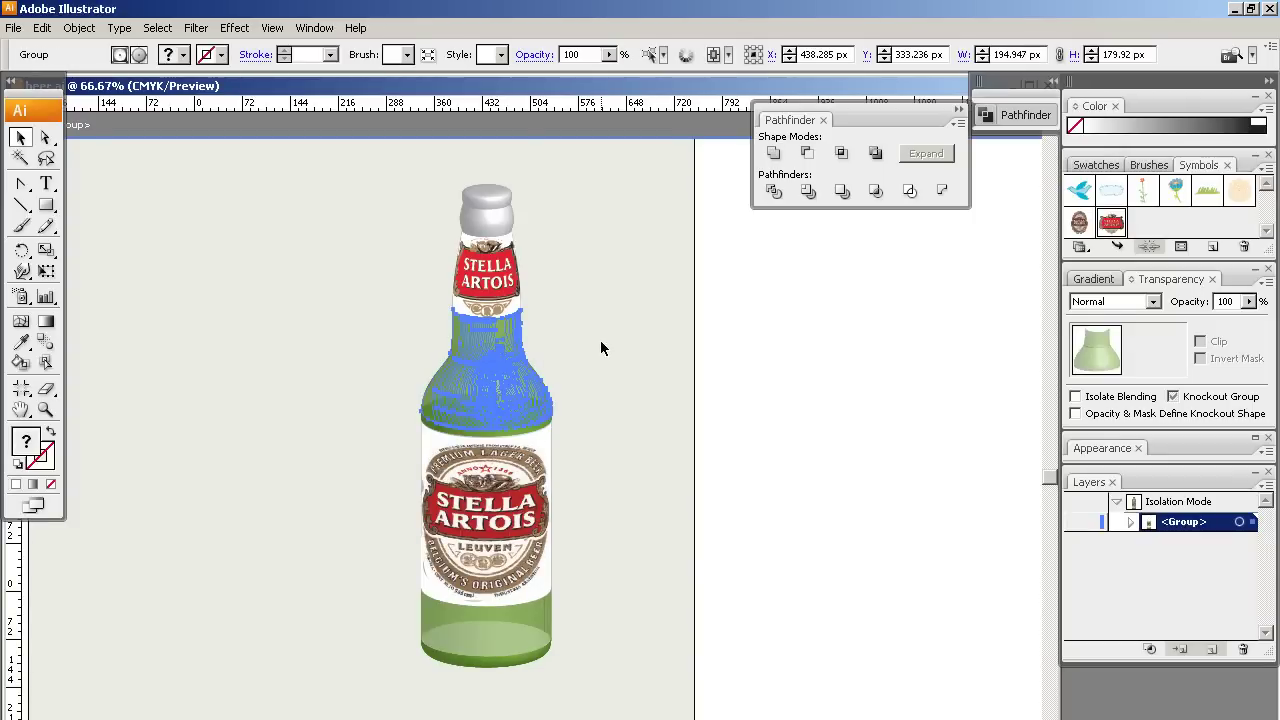
left_click(600, 347)
left_click_drag(489, 397, 624, 377)
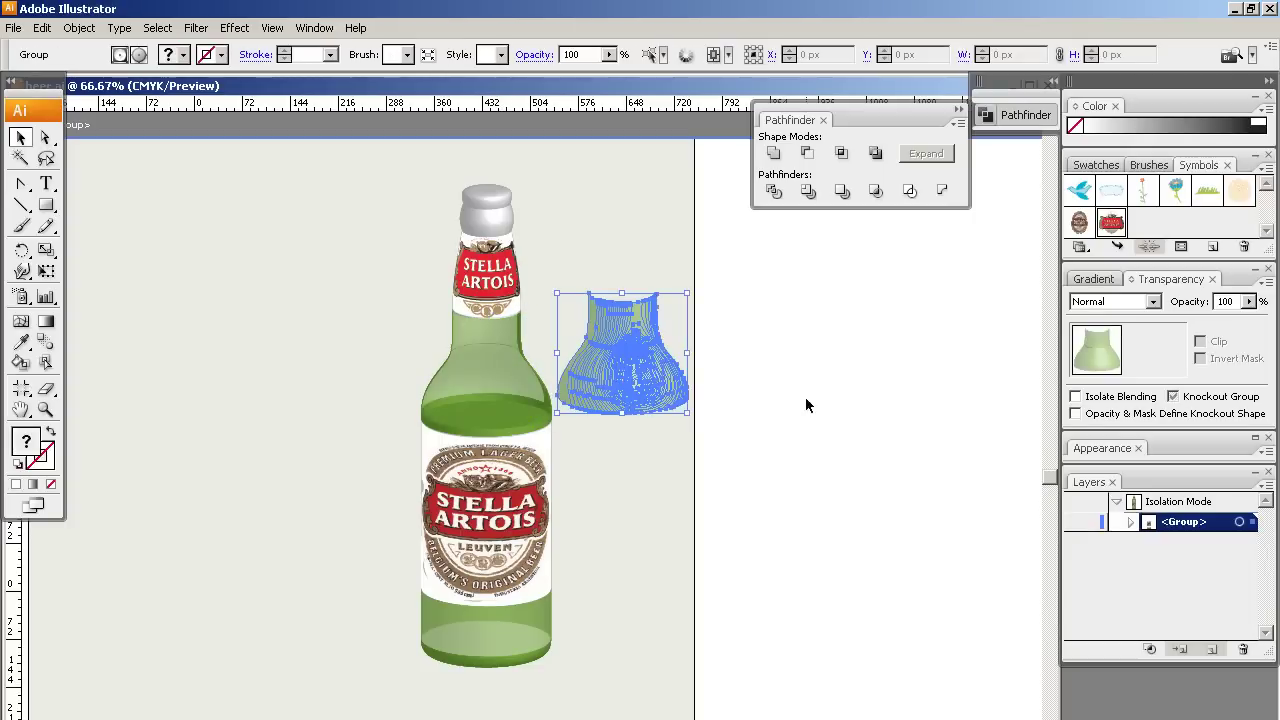
key("ctrl+z")
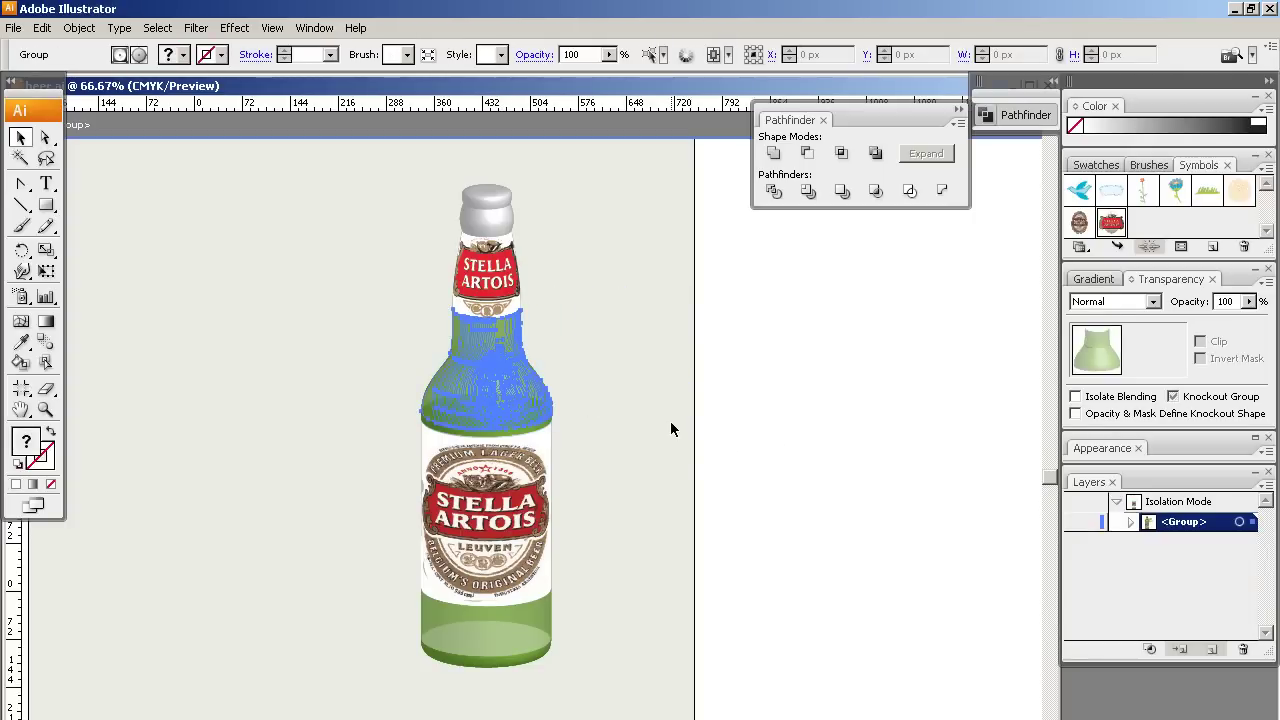
left_click(656, 470)
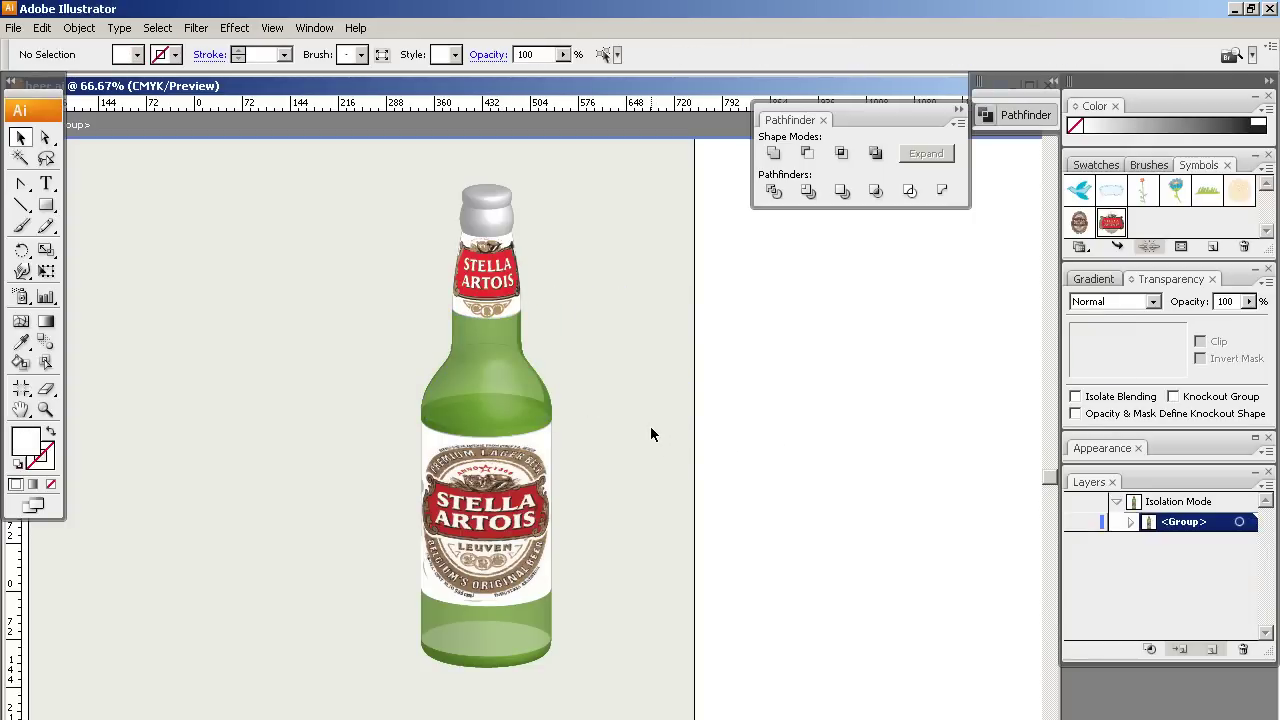